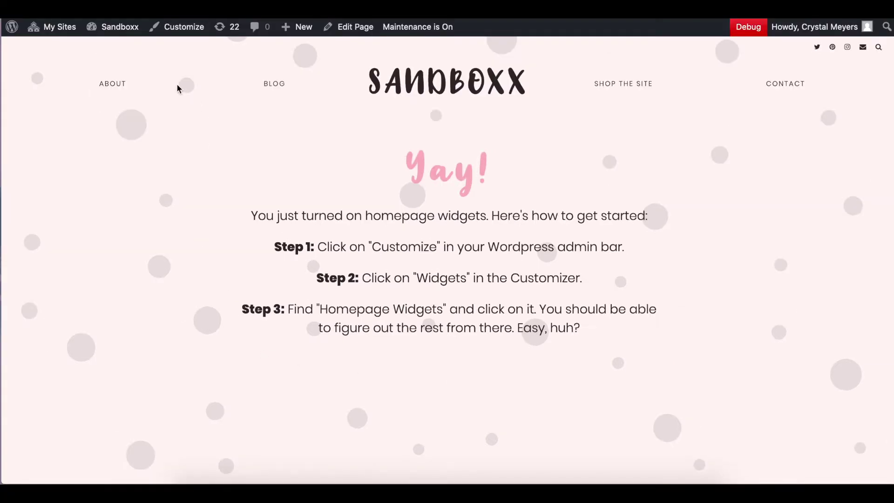
Open the site customizer and bring up the list of widgets available for the Homepage widget area.
click(186, 29)
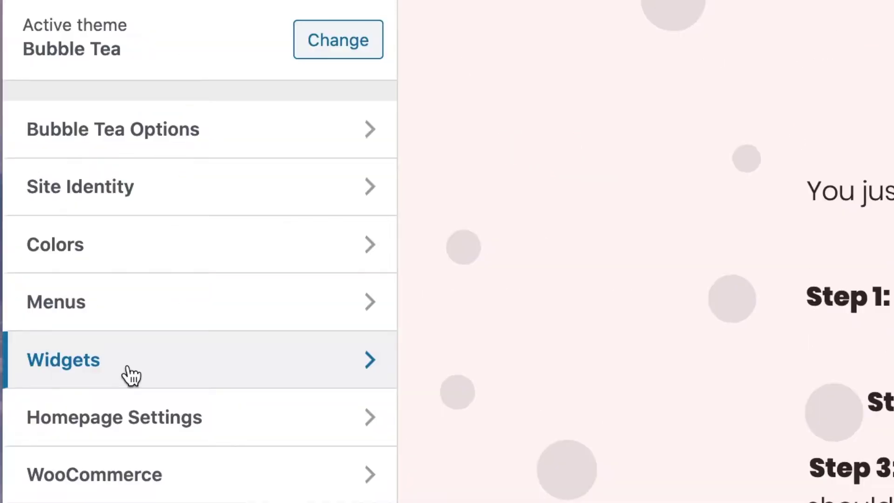
click(131, 375)
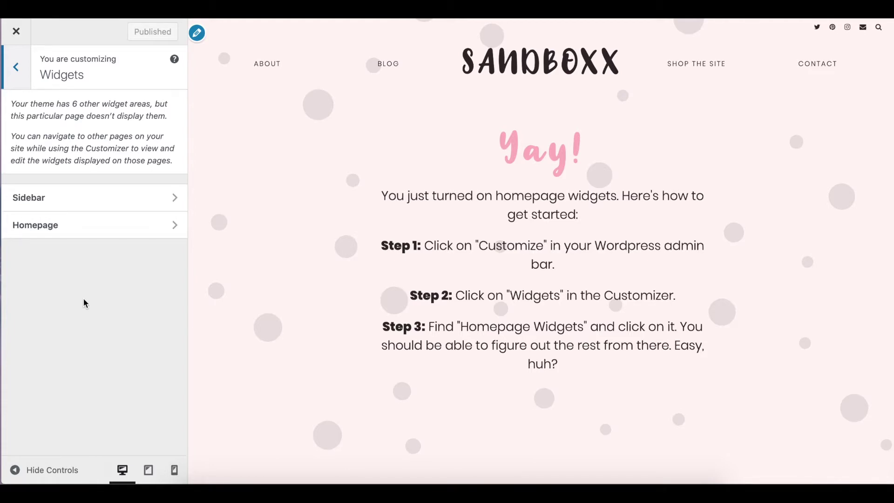
click(15, 82)
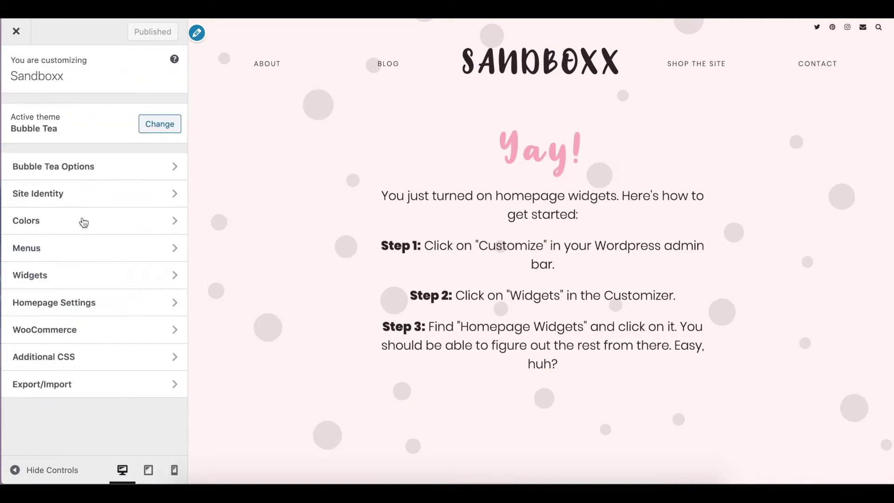
click(80, 281)
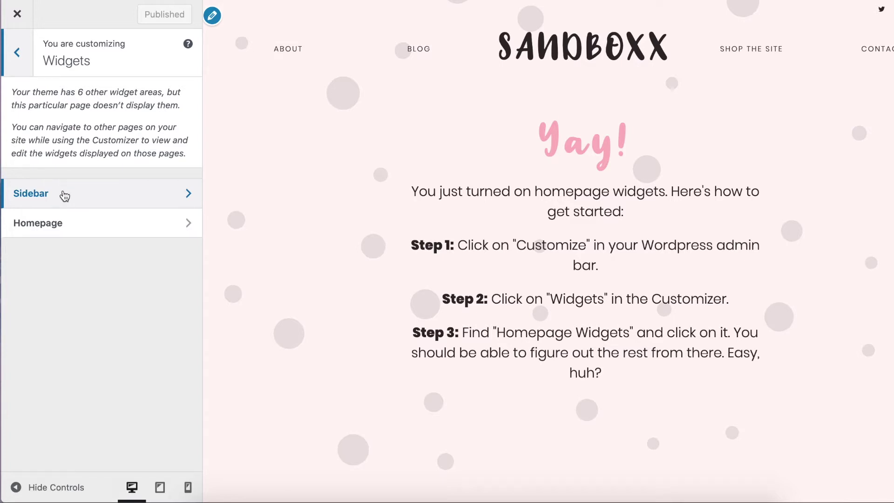
click(63, 227)
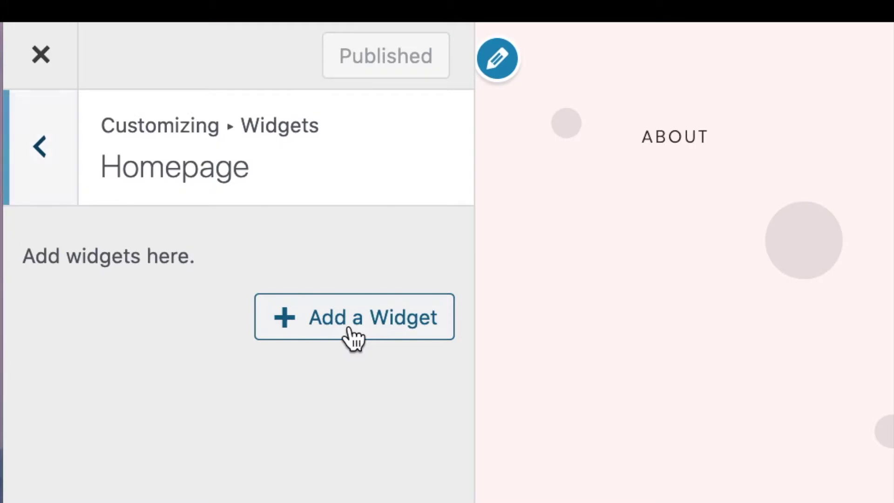
click(354, 338)
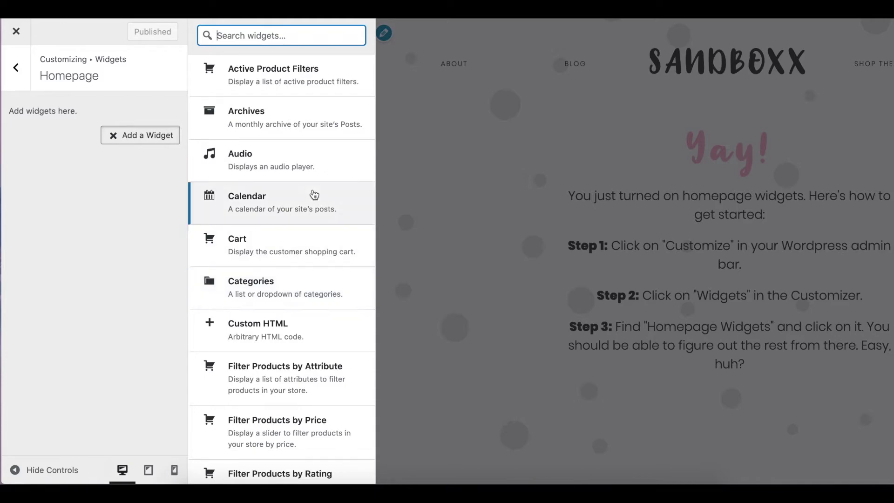
Examine the full list of widgets that can be added to the homepage.
scroll(311, 191, down, 7)
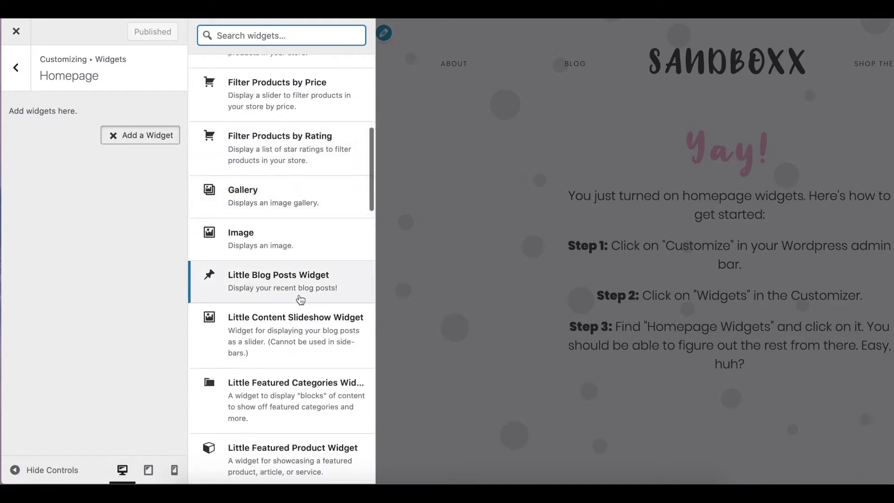
scroll(301, 299, up, 7)
scroll(300, 299, down, 15)
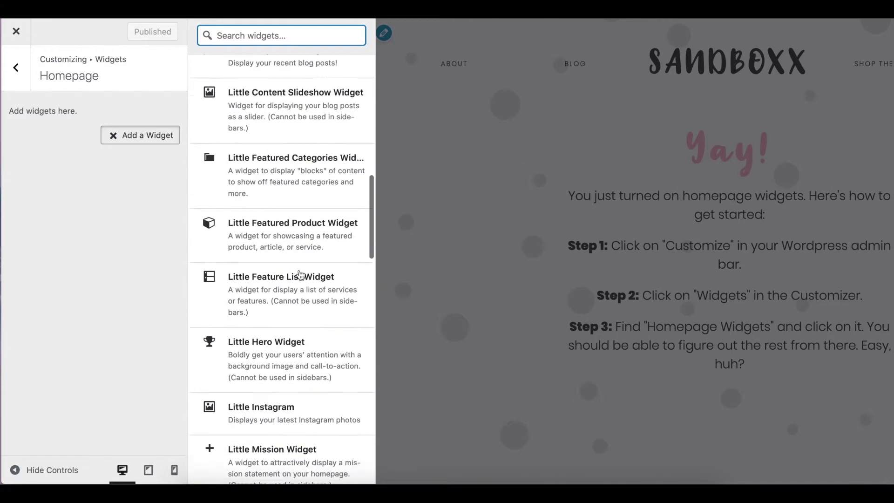
scroll(305, 400, down, 8)
scroll(304, 391, up, 20)
scroll(304, 194, down, 20)
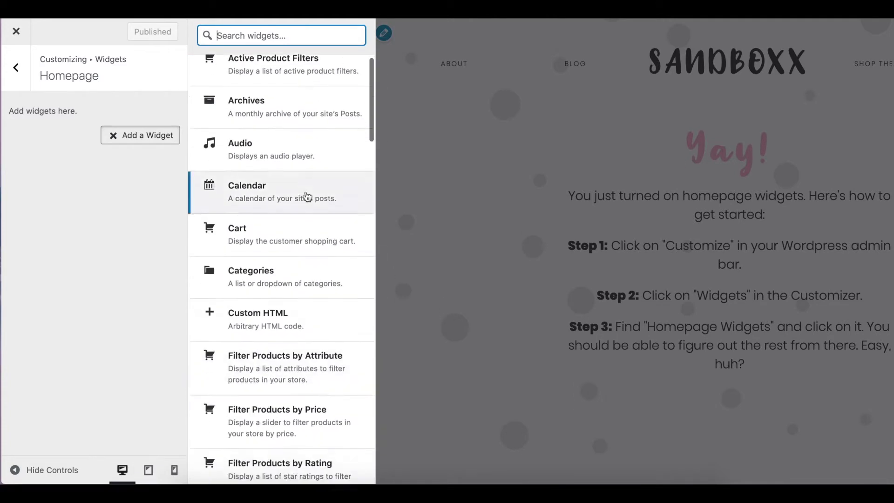
scroll(305, 170, up, 15)
scroll(307, 170, up, 5)
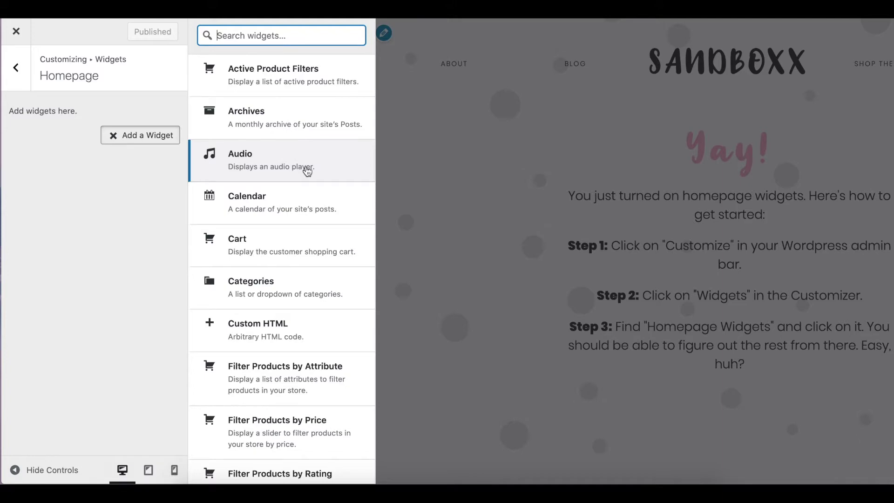
scroll(306, 147, down, 10)
scroll(307, 147, up, 10)
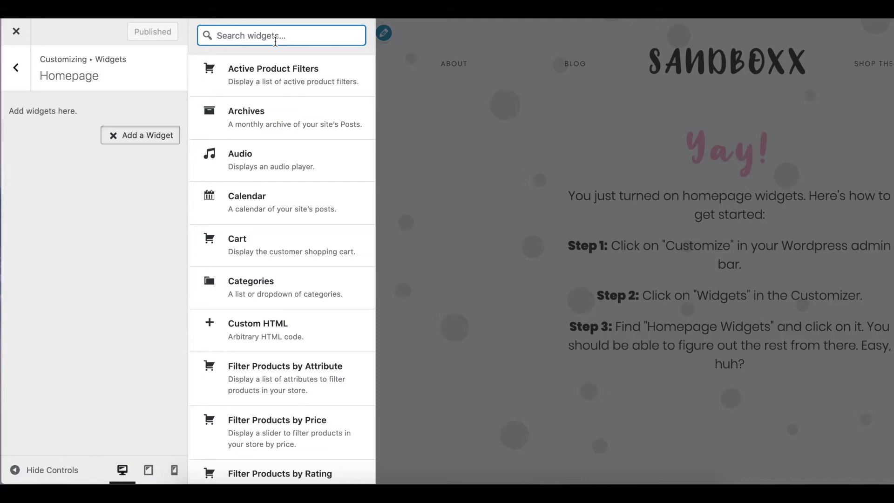
Search the available widgets for "little", look through the matches, and return to the main customizer sections.
text(little)
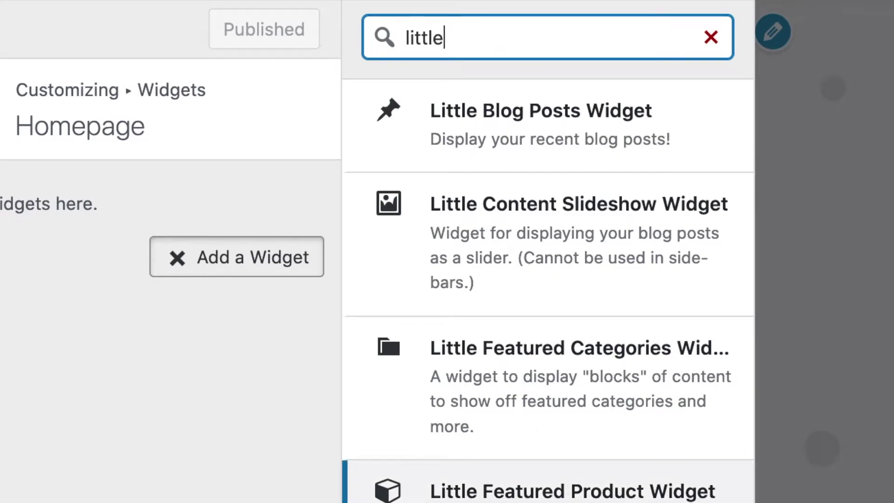
scroll(564, 480, down, 5)
scroll(422, 447, up, 5)
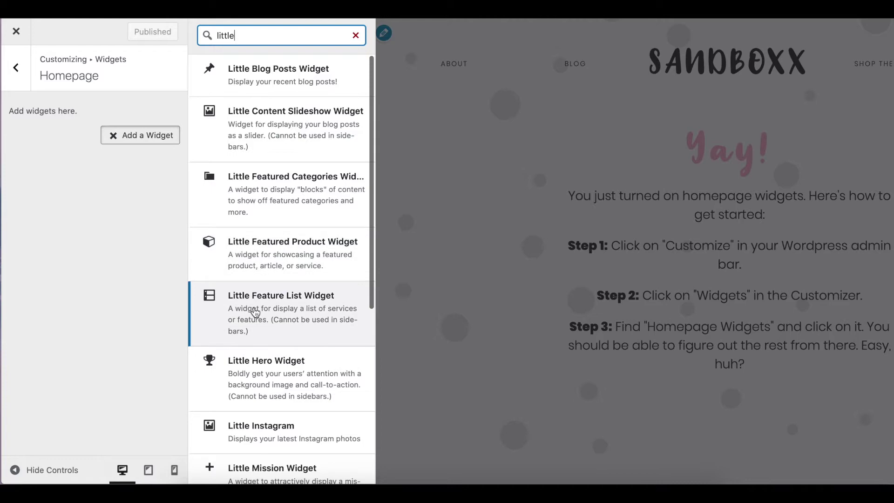
click(16, 68)
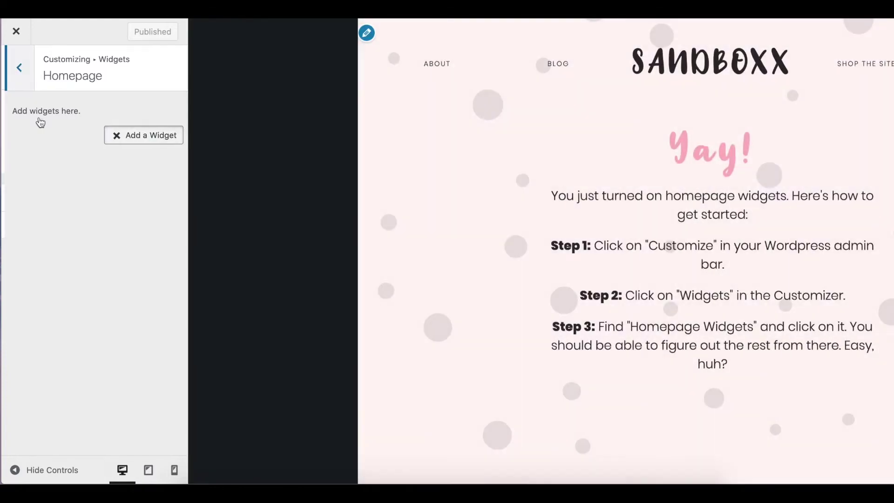
click(18, 67)
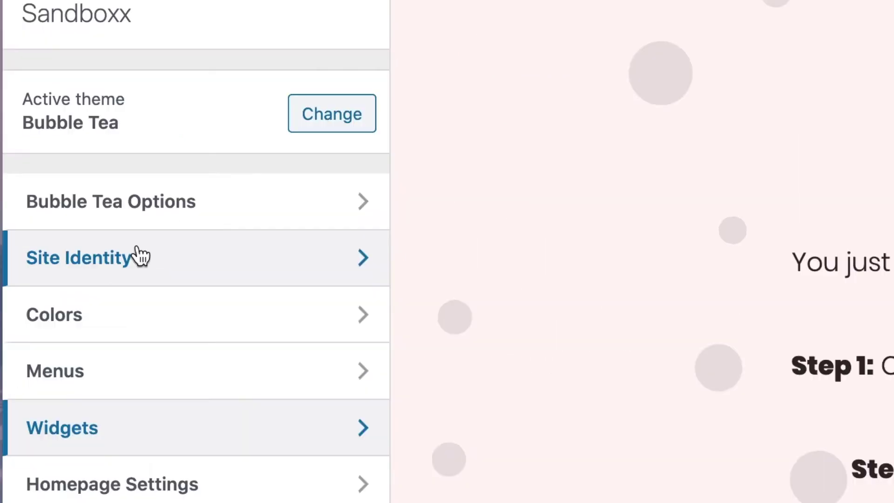
Choose the Paper & Glue image from the media library as the logo in Site Identity.
click(65, 193)
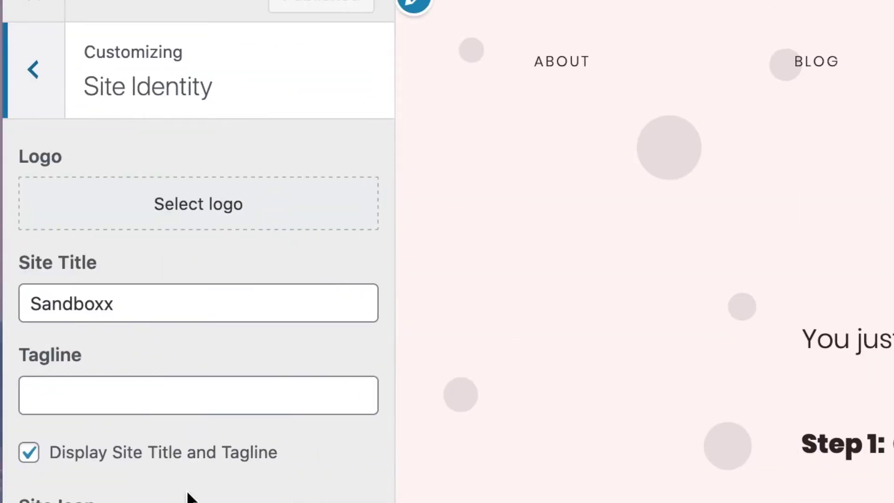
click(194, 206)
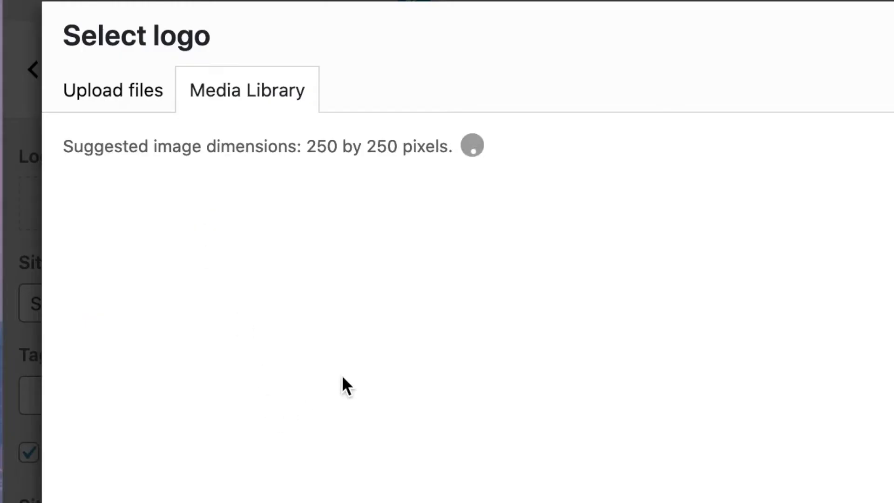
click(126, 103)
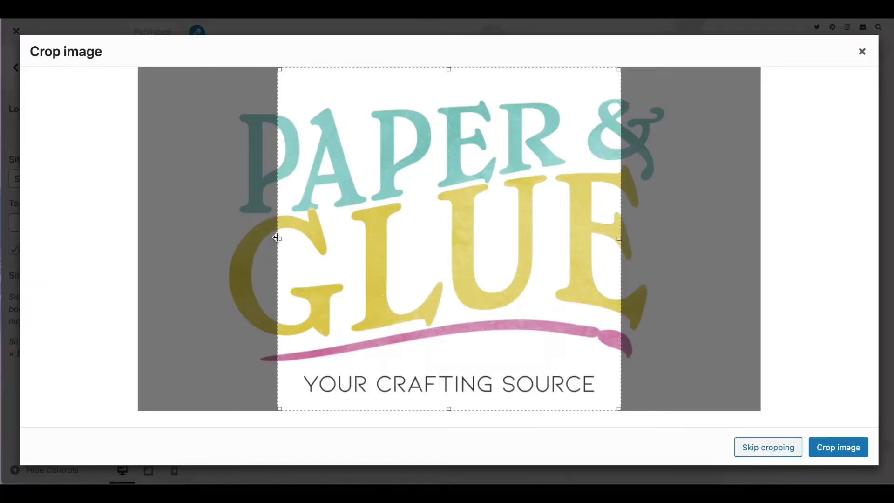
Crop the logo image closely around the Paper & Glue artwork and its tagline, and apply the crop.
drag(279, 238, 225, 238)
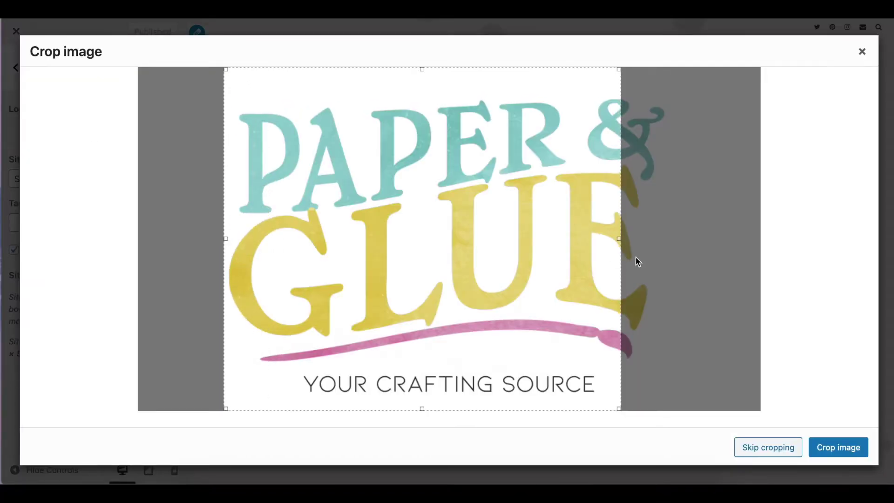
drag(619, 239, 669, 237)
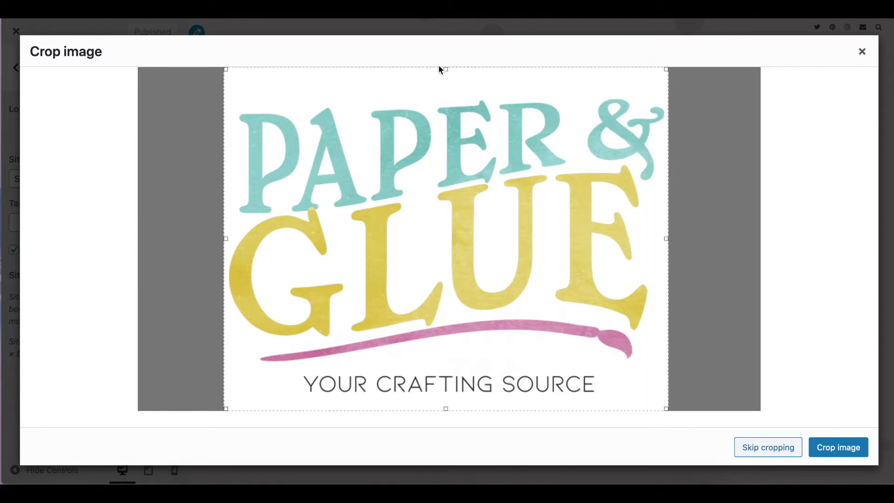
drag(443, 68, 444, 94)
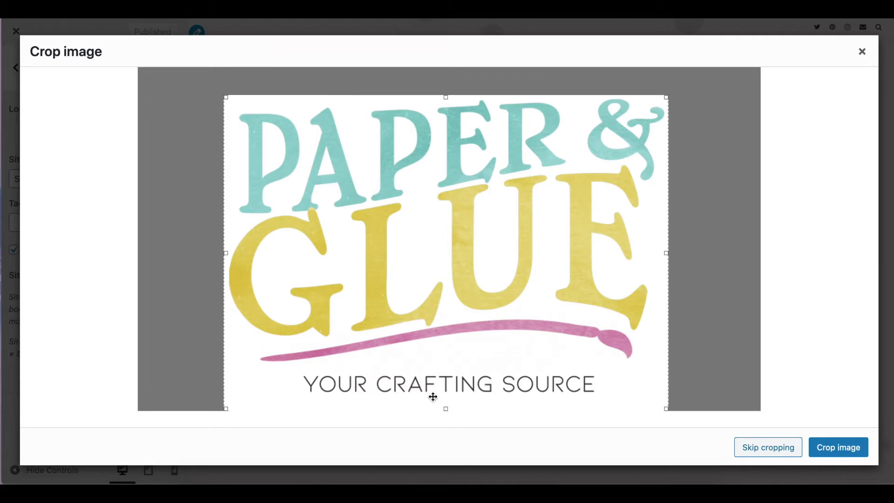
drag(445, 409, 445, 395)
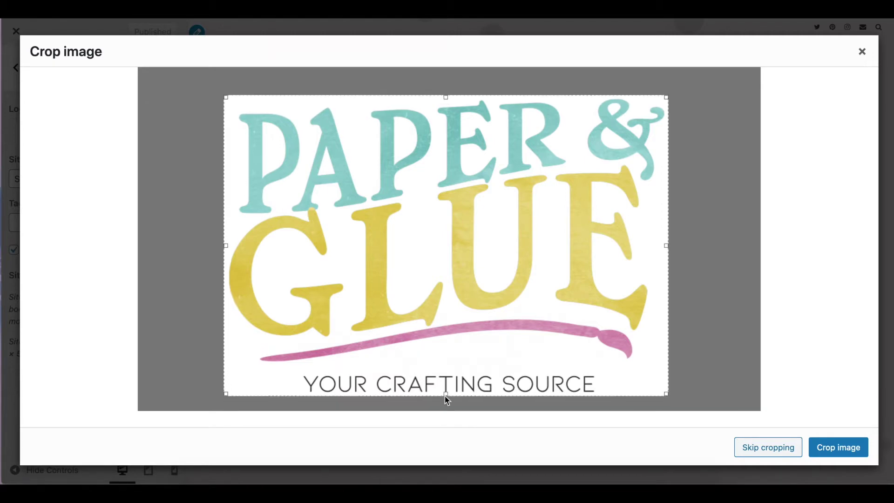
click(834, 452)
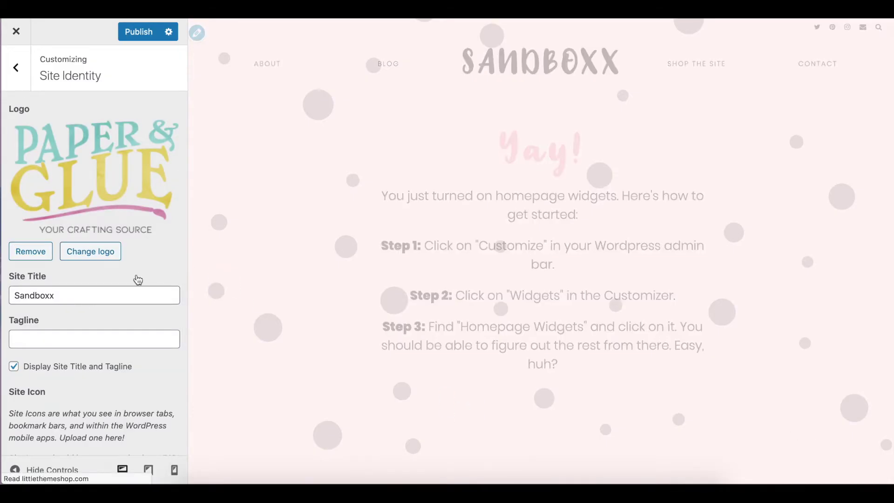
scroll(156, 317, down, 2)
scroll(153, 291, up, 2)
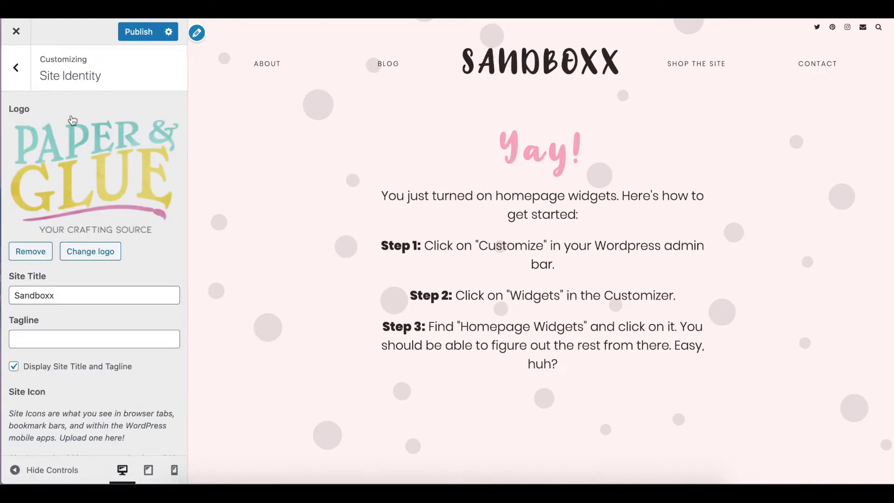
In the Bubble Tea general options, set the split menu to display the logo in the center of the menu.
click(18, 70)
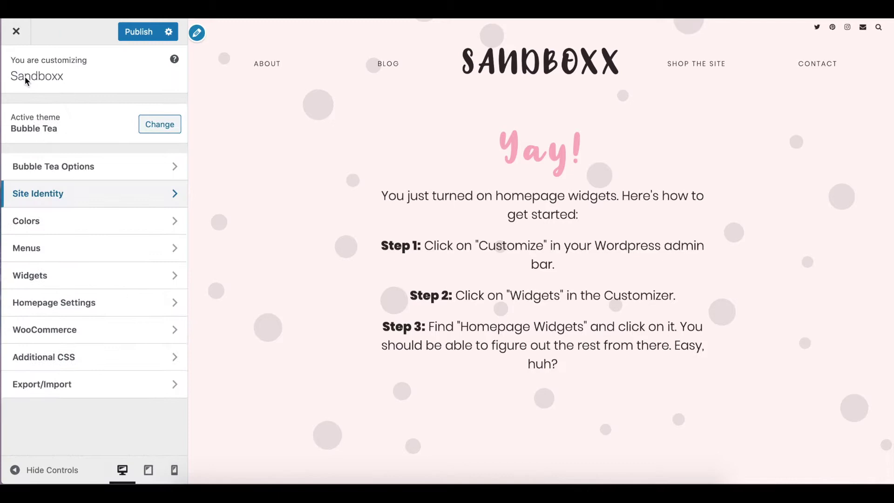
click(74, 177)
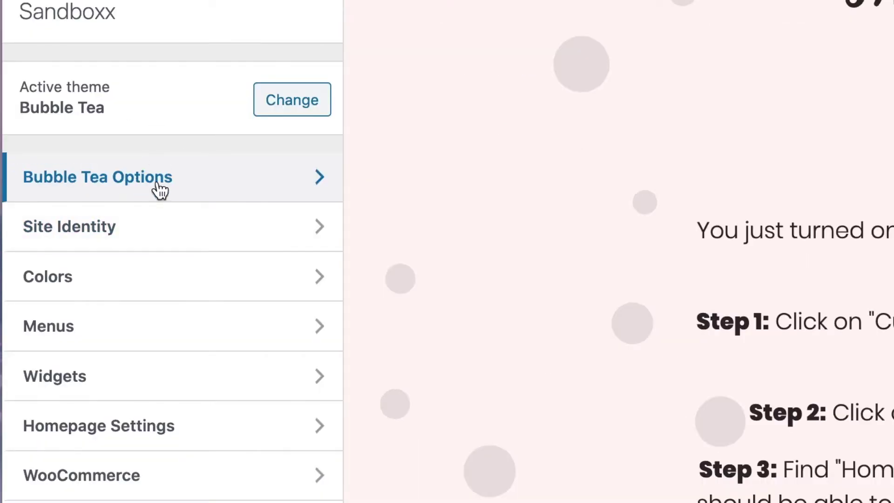
click(168, 184)
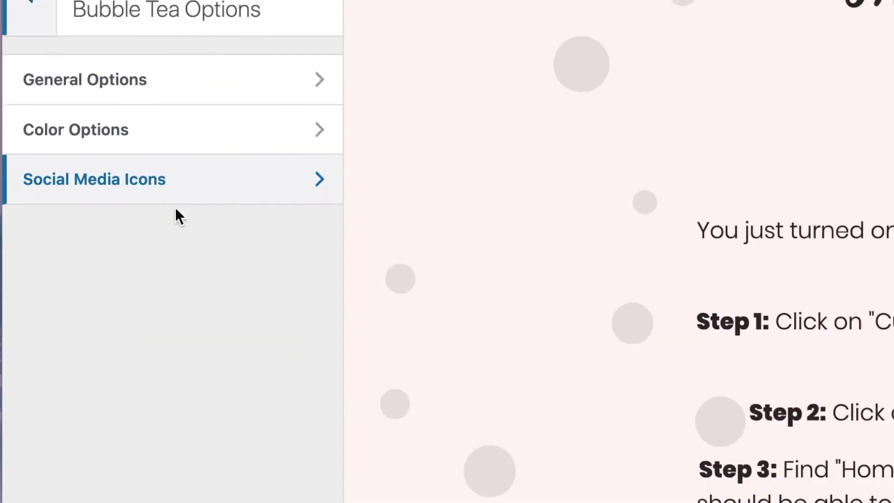
click(185, 84)
scroll(172, 252, down, 5)
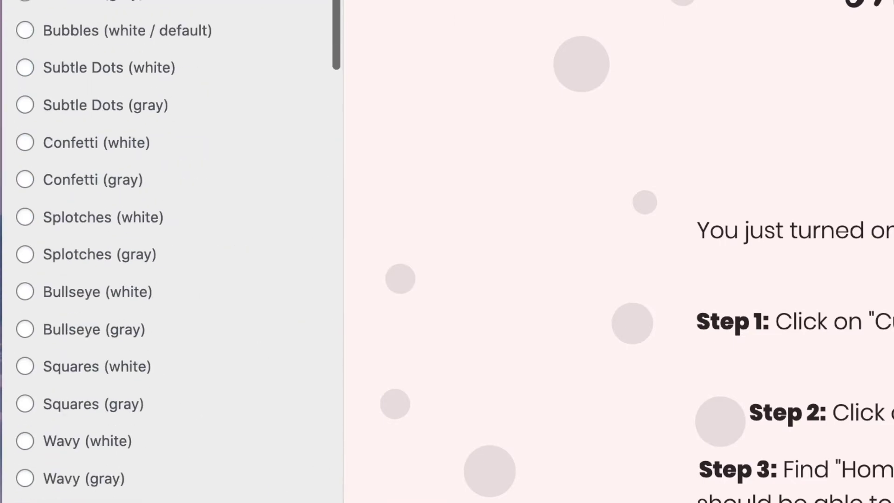
scroll(172, 252, down, 10)
scroll(172, 252, down, 3)
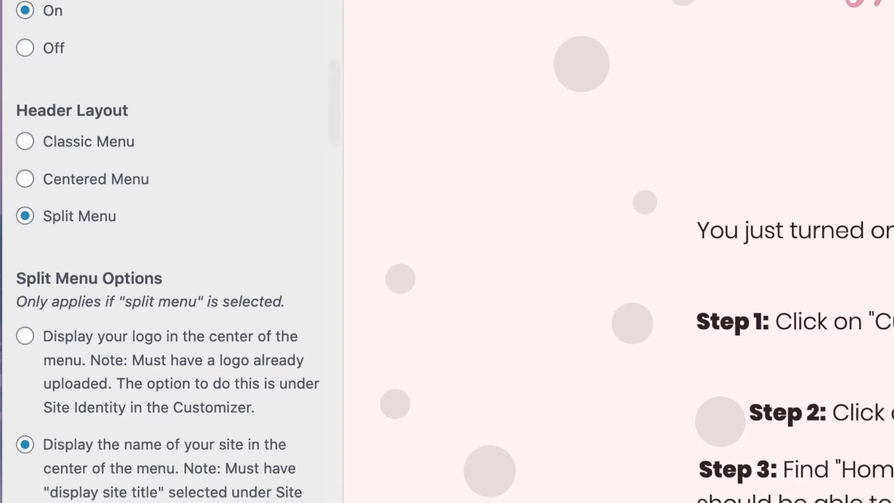
scroll(110, 297, down, 2)
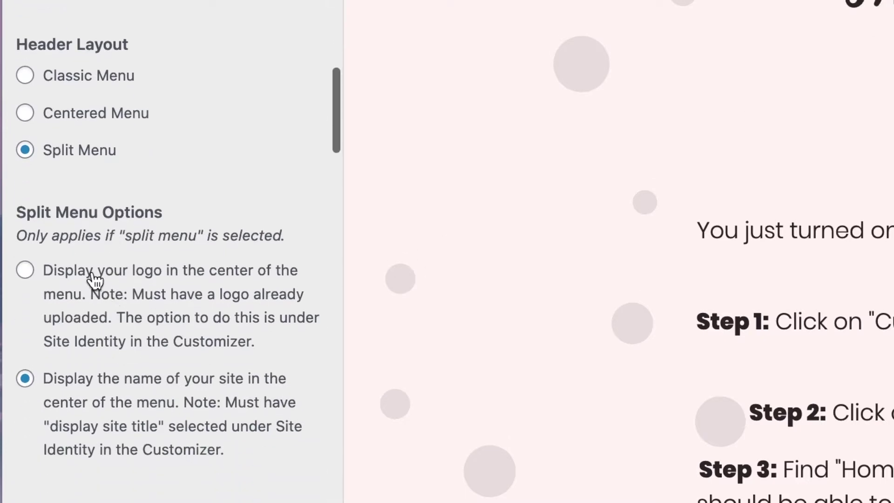
click(26, 271)
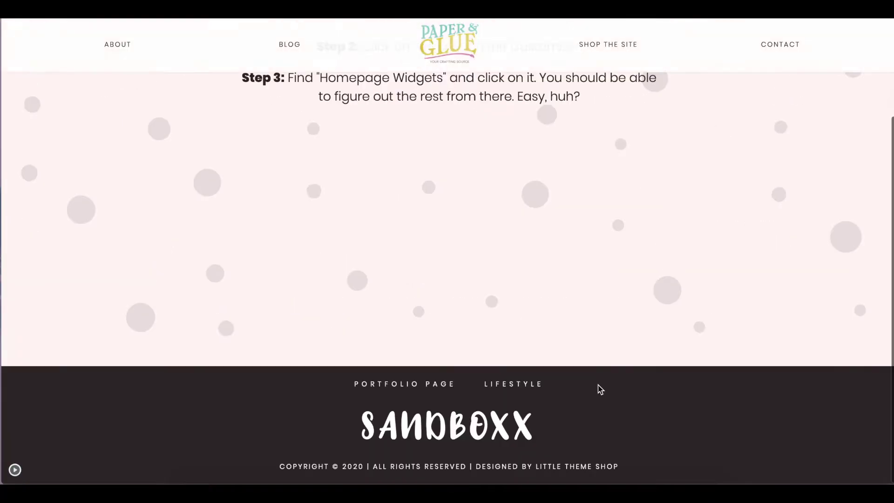
Check the logo header in the full-width page preview and bring the customizer controls back.
scroll(599, 388, up, 6)
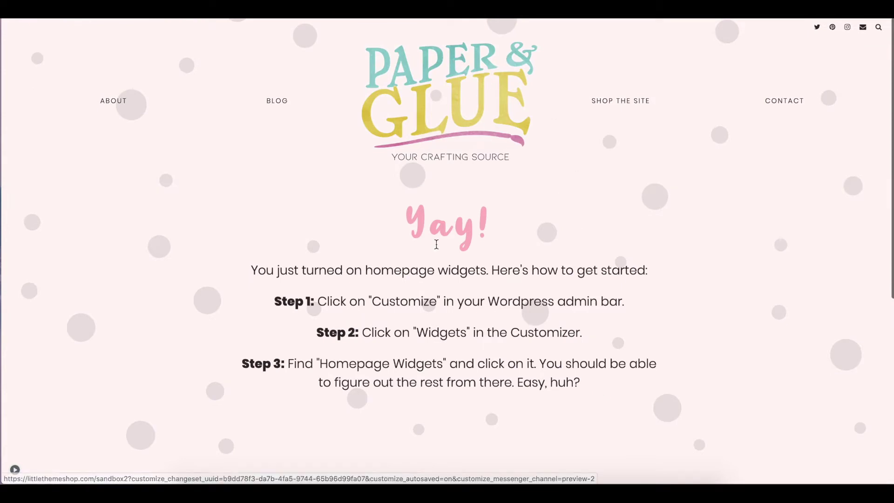
click(15, 469)
In the Bubble Tea color options, set the site's background color to white (#ffffff).
scroll(72, 259, up, 10)
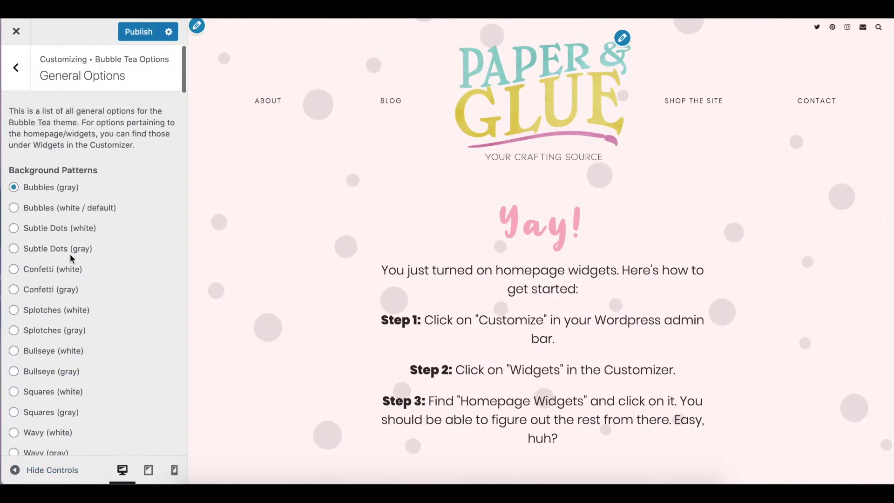
click(17, 69)
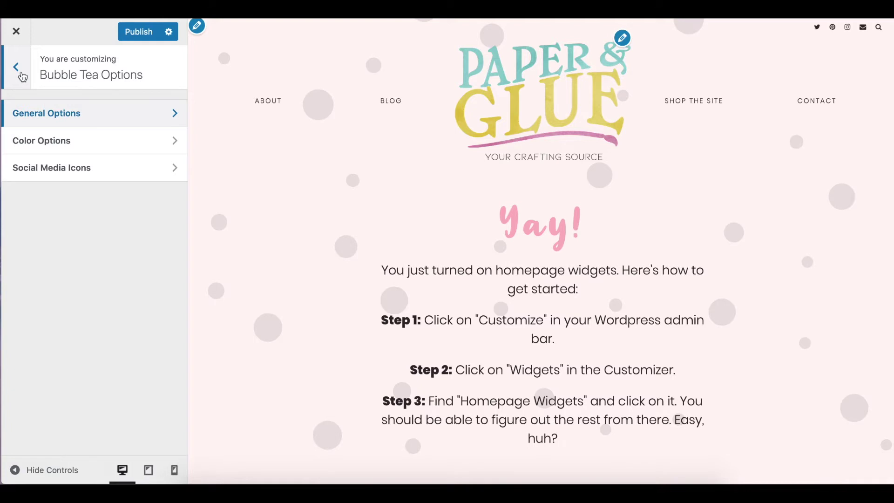
click(68, 144)
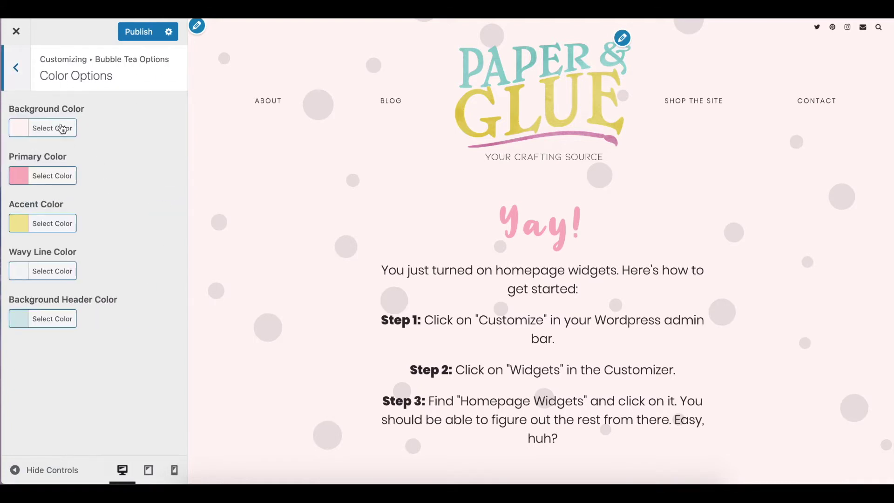
click(63, 128)
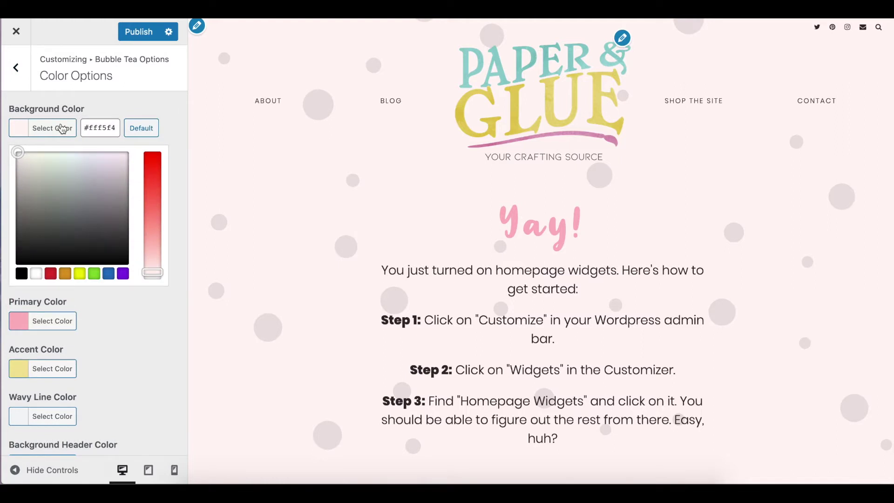
click(36, 274)
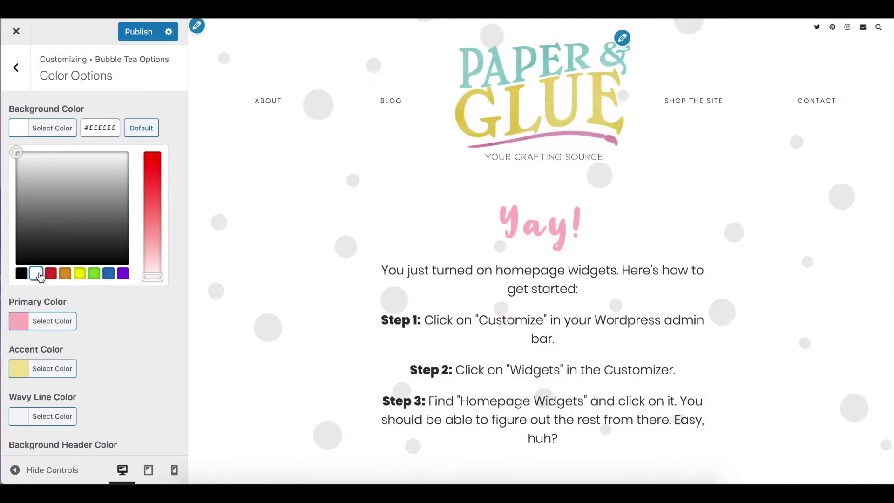
click(152, 99)
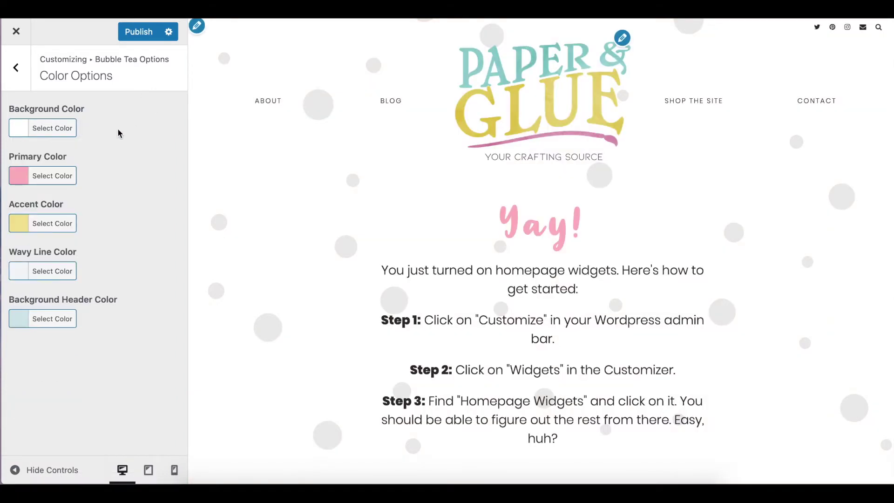
Sample the pink of the logo's brushstroke with the ColorZilla page color picker and set the primary color to #da92b0.
click(70, 176)
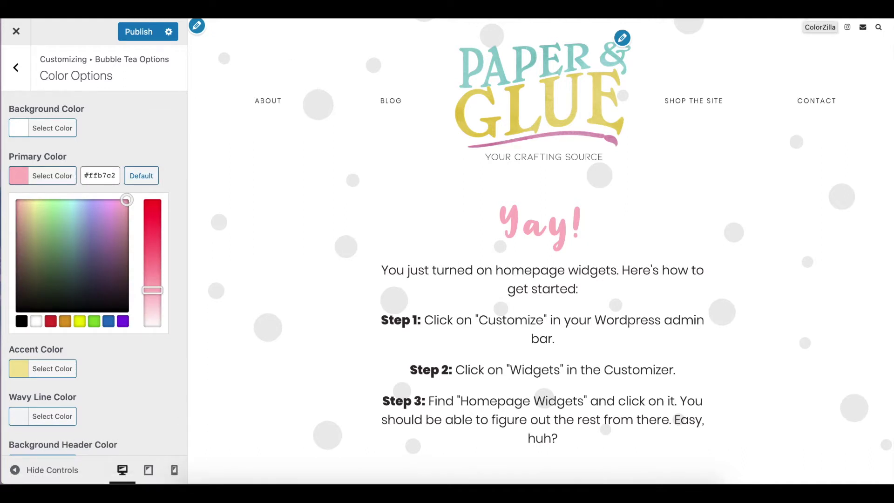
click(820, 18)
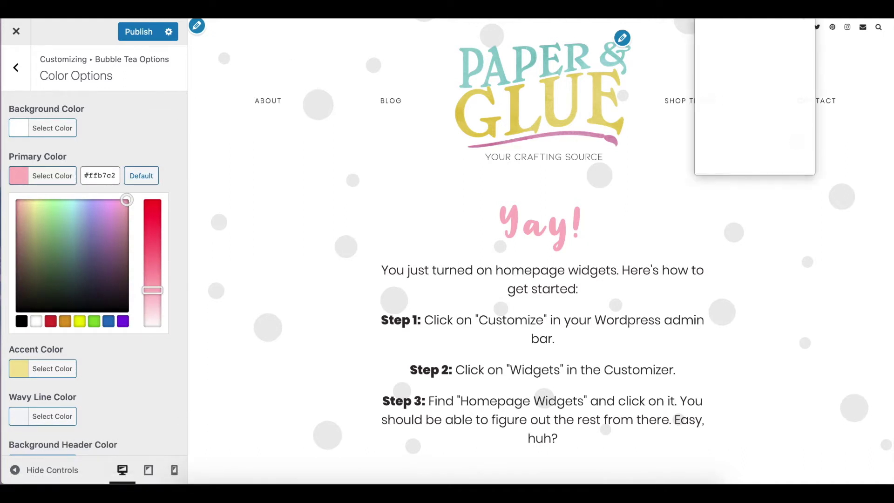
click(758, 28)
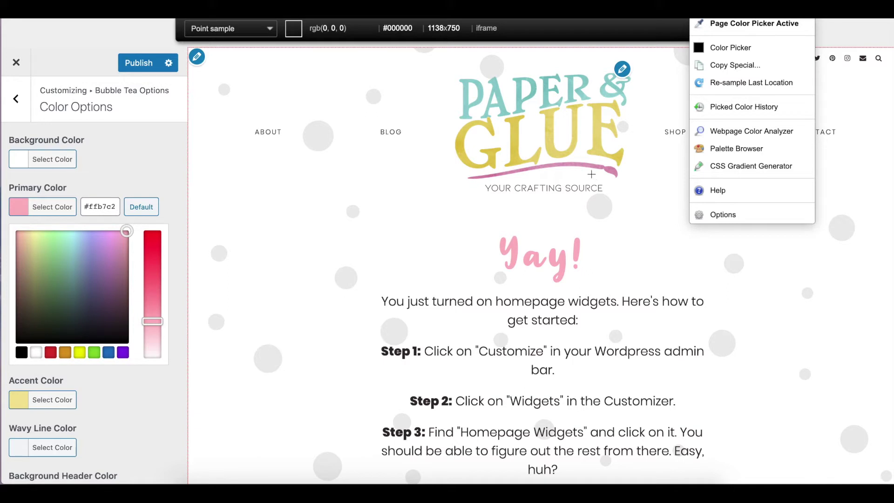
click(607, 169)
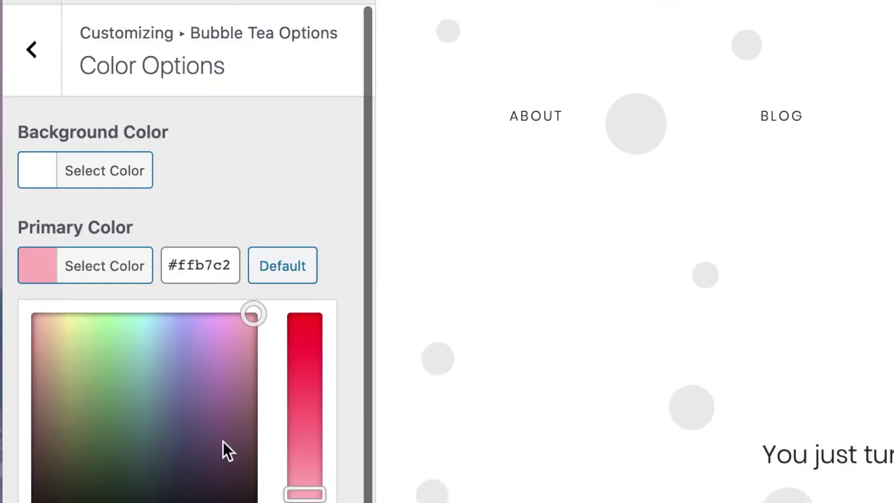
triple_click(208, 264)
text(#da92b0)
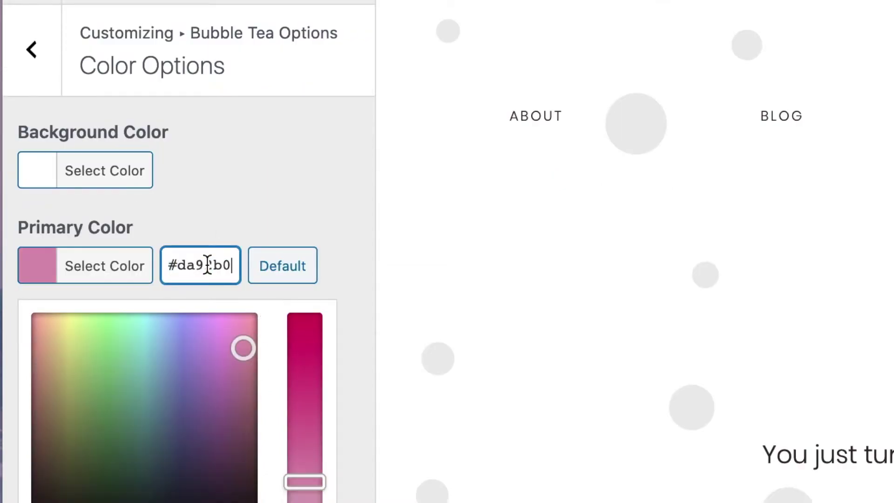
click(257, 215)
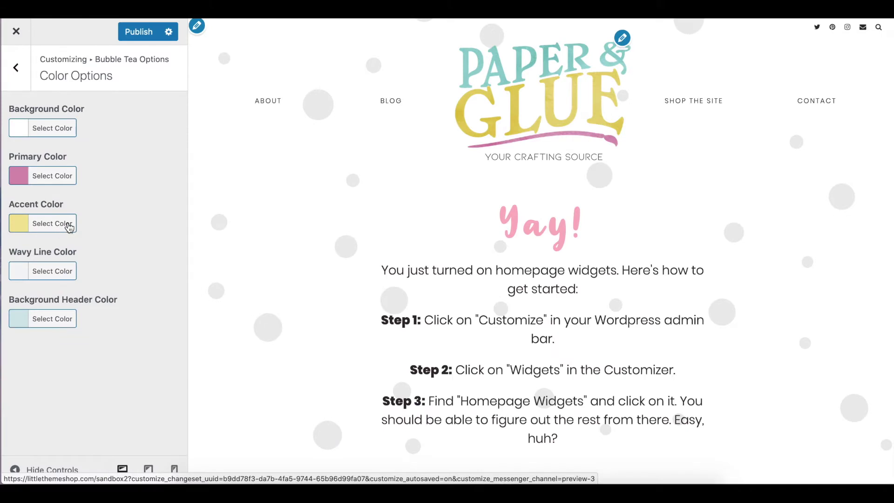
Sample the golden yellow from the logo's letter G with the page color picker and apply it as the accent color.
click(807, 12)
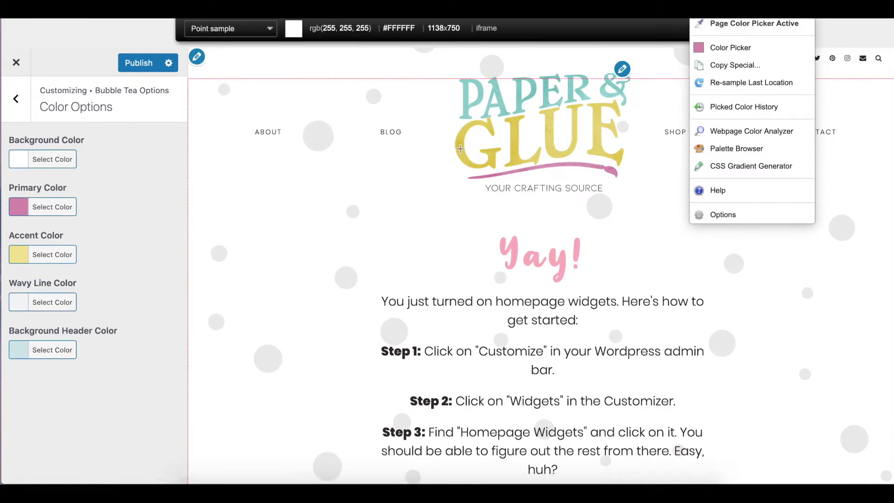
click(458, 146)
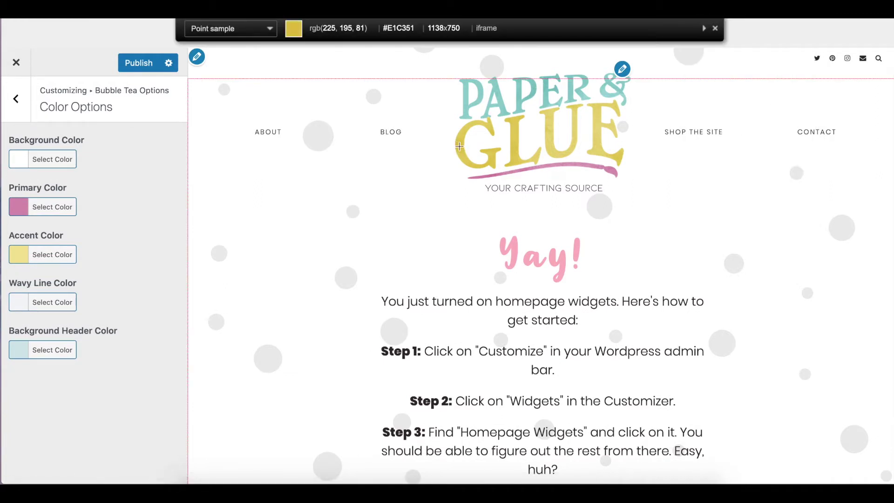
click(459, 146)
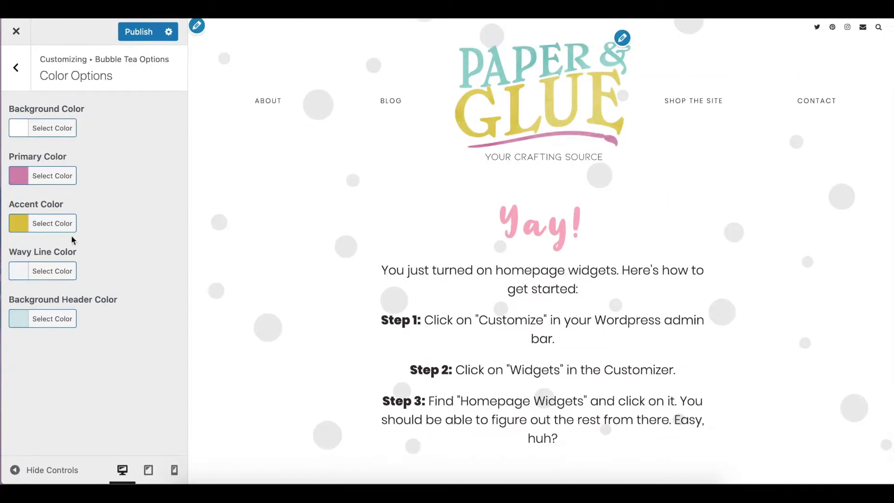
click(63, 278)
click(111, 227)
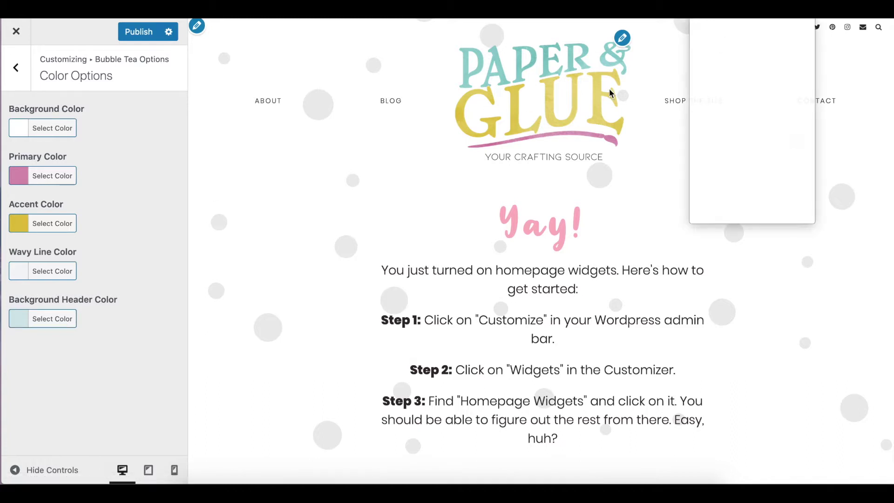
Sample the teal #92CFD0 from the logo's letter P and set it as the background header color.
click(754, 24)
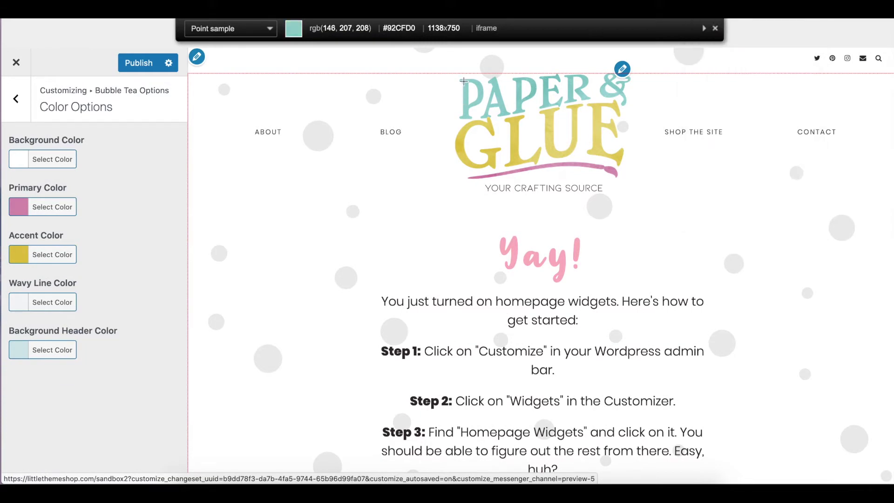
click(464, 82)
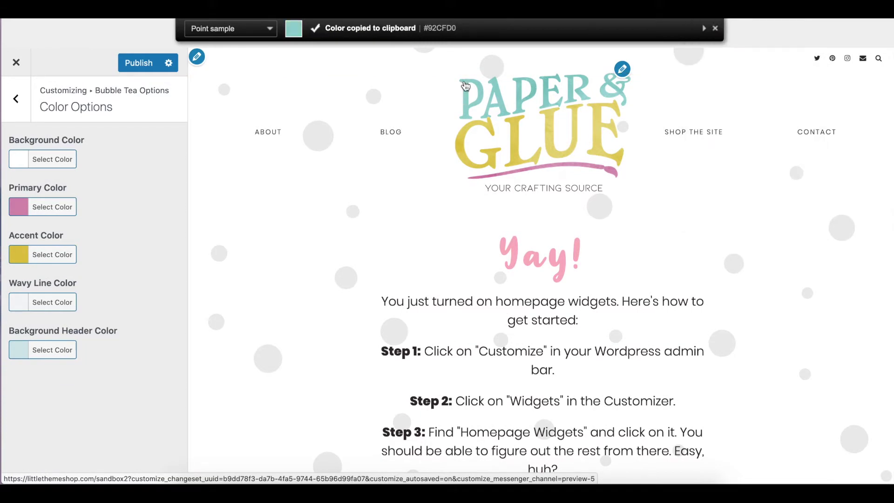
click(58, 352)
click(97, 321)
key(super+a)
key(super+v)
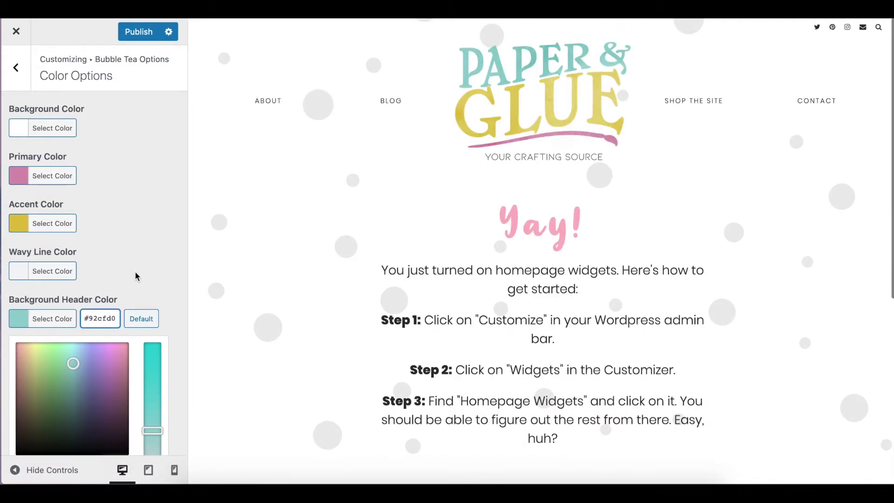
click(141, 267)
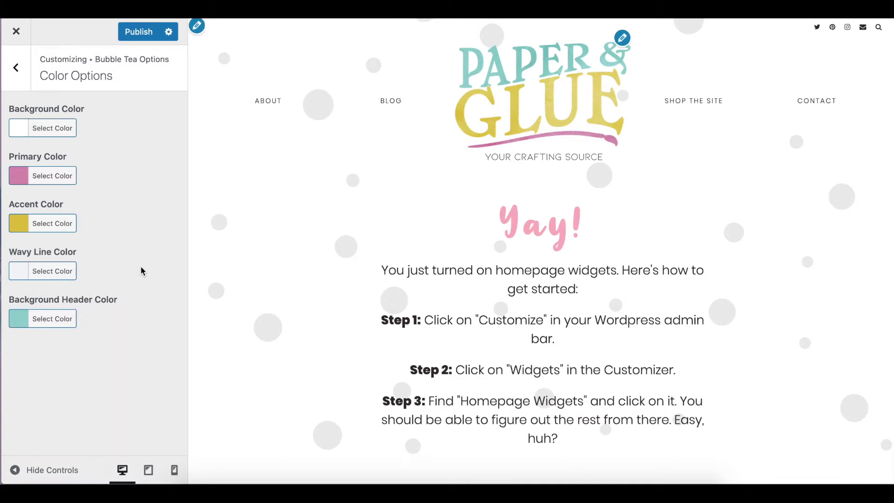
Review the recolored homepage in the preview, and switch the background pattern to Subtle Dots (gray) in the general options.
scroll(399, 306, down, 6)
scroll(398, 297, up, 6)
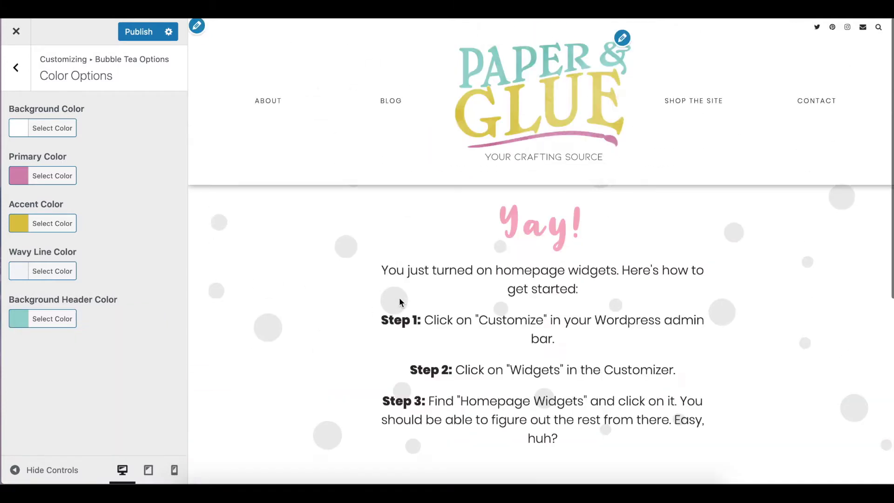
scroll(399, 297, down, 6)
scroll(399, 293, up, 6)
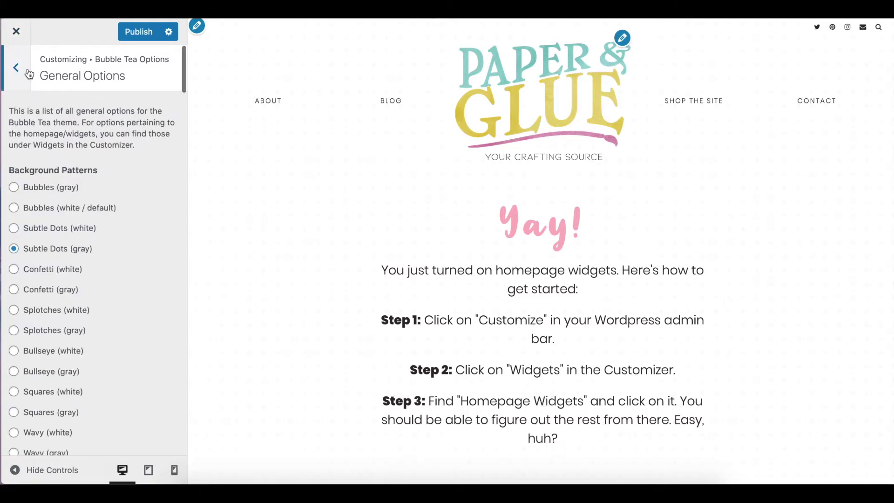
Search the available widgets for "about" in the Homepage widget area and add the Little Profile Widget.
click(27, 68)
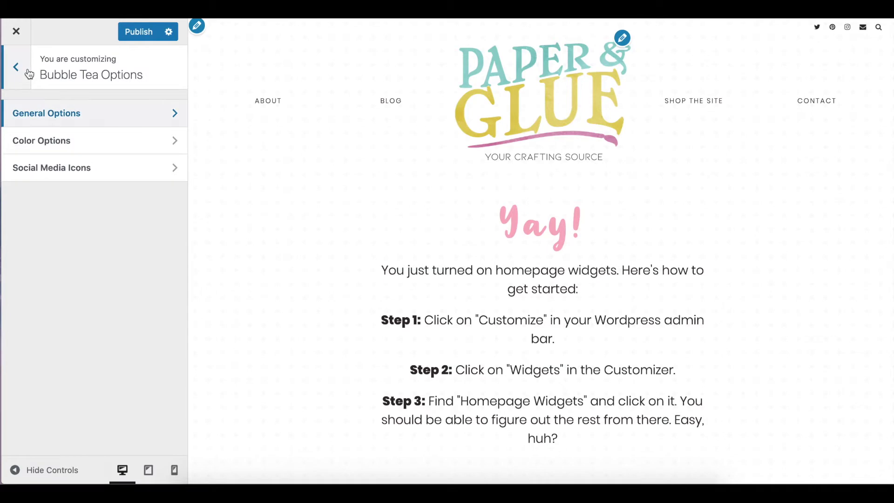
click(27, 68)
click(60, 277)
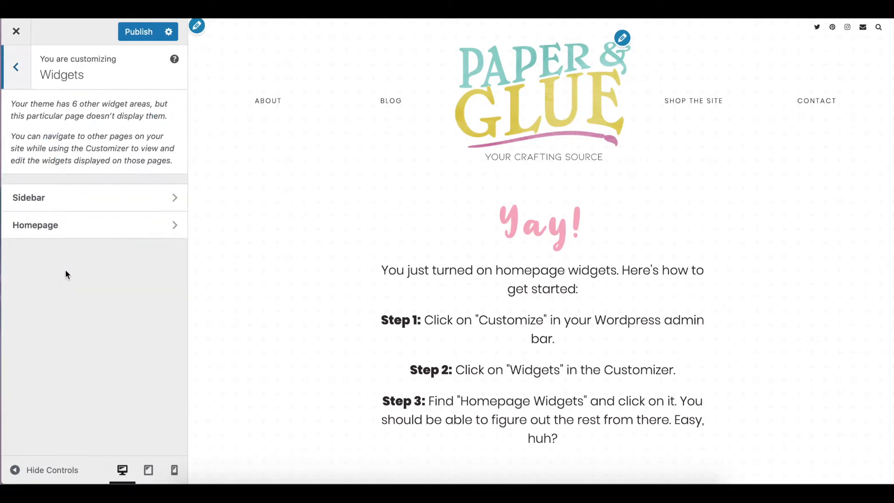
click(69, 235)
click(132, 141)
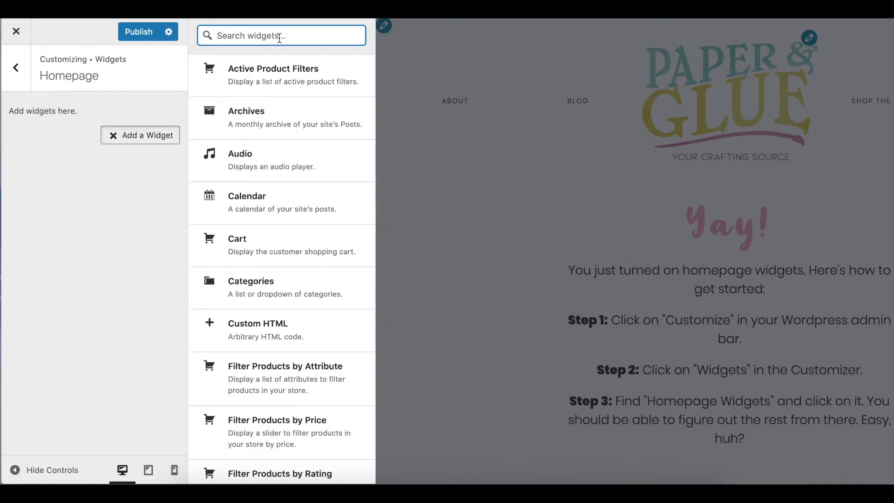
text(about)
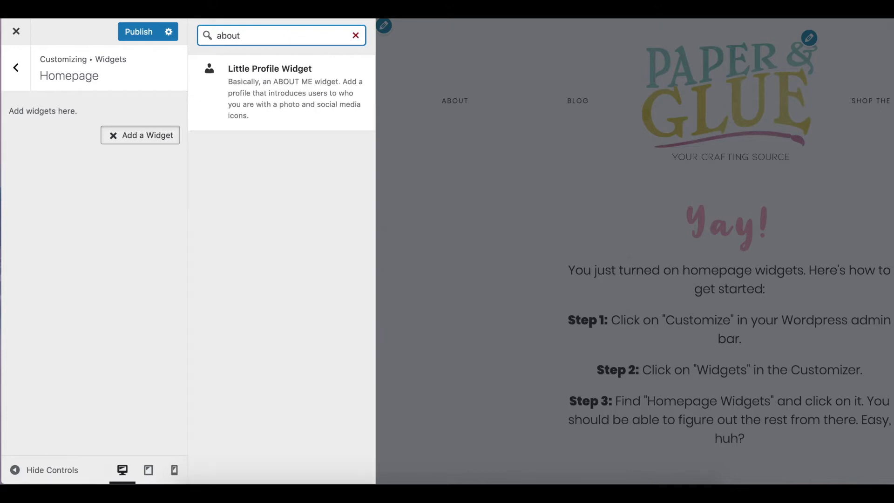
click(273, 103)
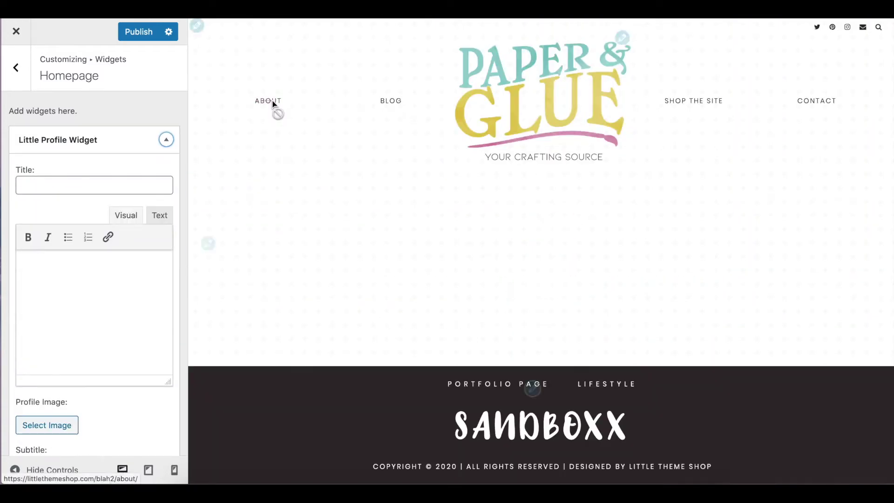
Fill in the profile widget's title with a greeting naming the site owner, and add a short welcome bio.
click(78, 182)
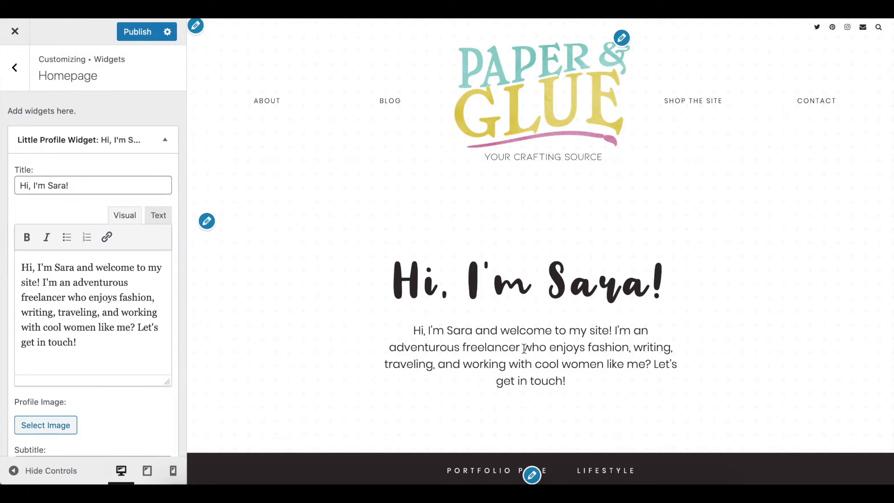
scroll(72, 291, down, 3)
scroll(72, 291, up, 2)
Complete the profile widget with the portrait photo from the media library, a subtitle with the owner's name and role, and surrounding space omitted.
scroll(91, 235, down, 4)
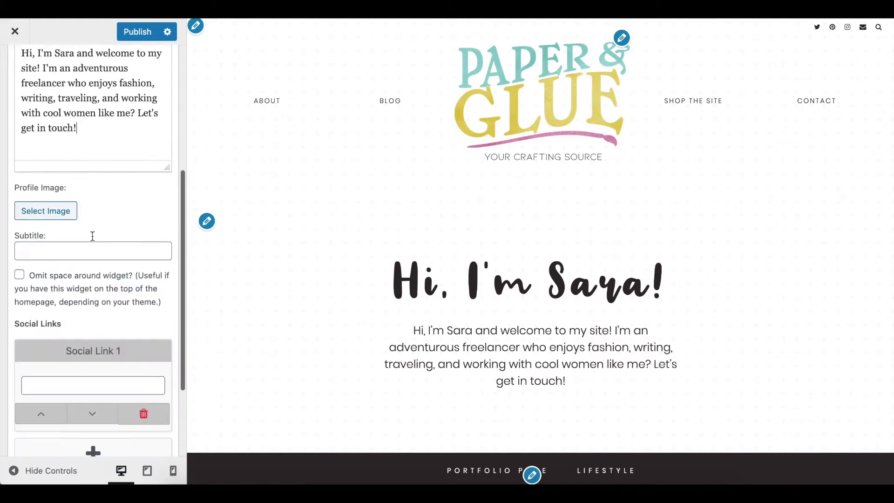
click(58, 208)
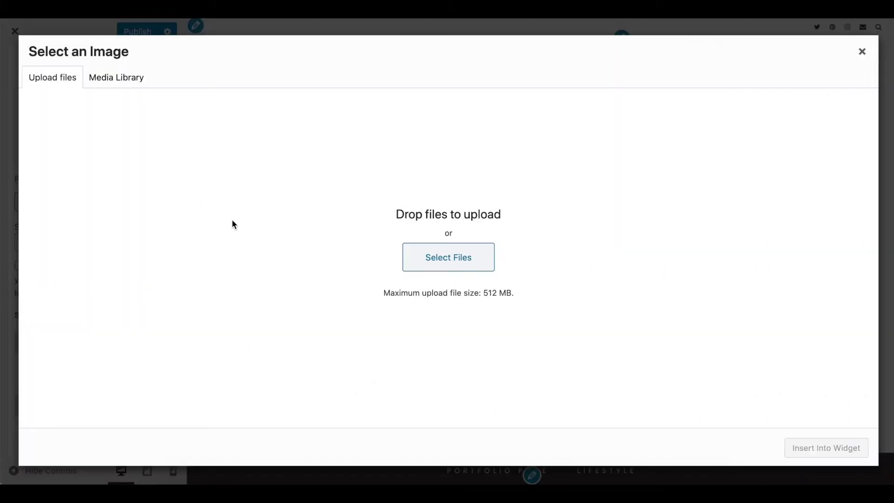
click(121, 78)
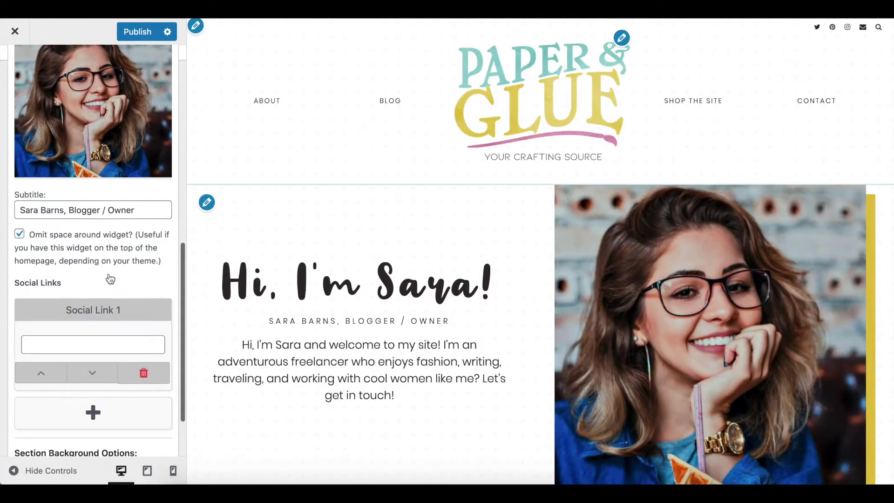
Add social links for instagram.com, twitter.com, the contact's e-mail and linkedin.com to the profile widget, moving the LinkedIn link above the e-mail.
scroll(110, 278, down, 2)
click(99, 273)
text(instagram.com)
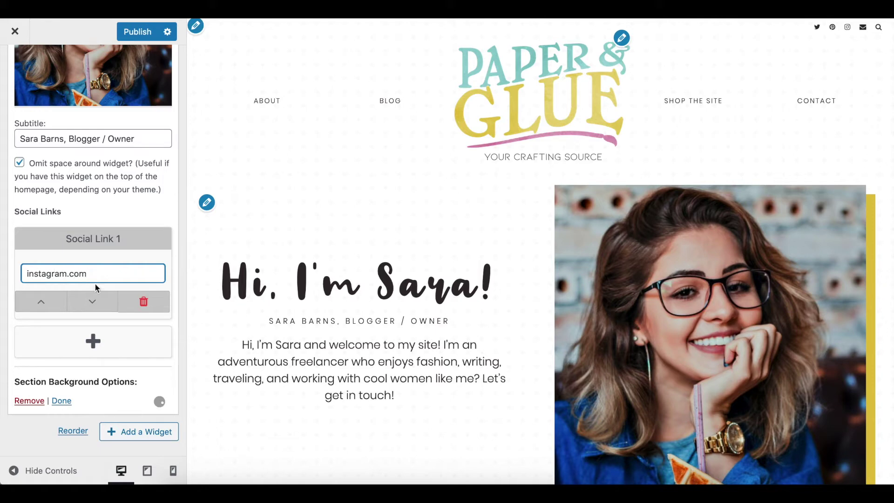
click(93, 341)
click(72, 368)
text(twitter.com)
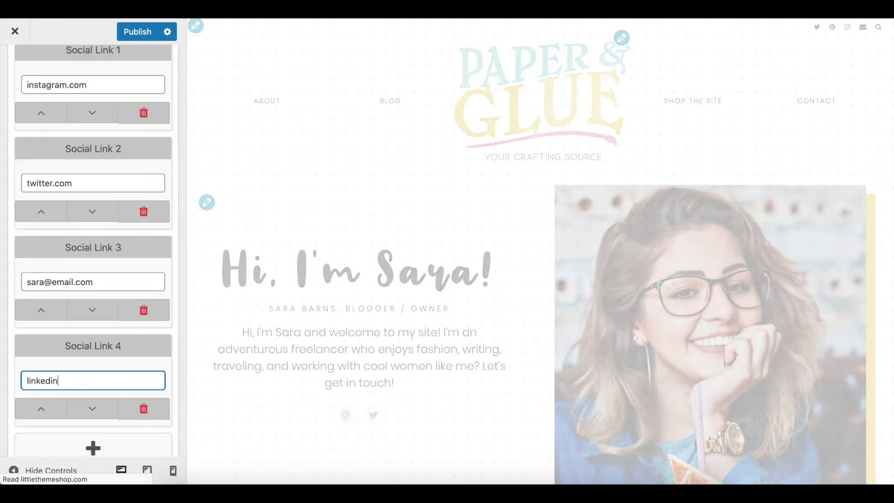
text(.com)
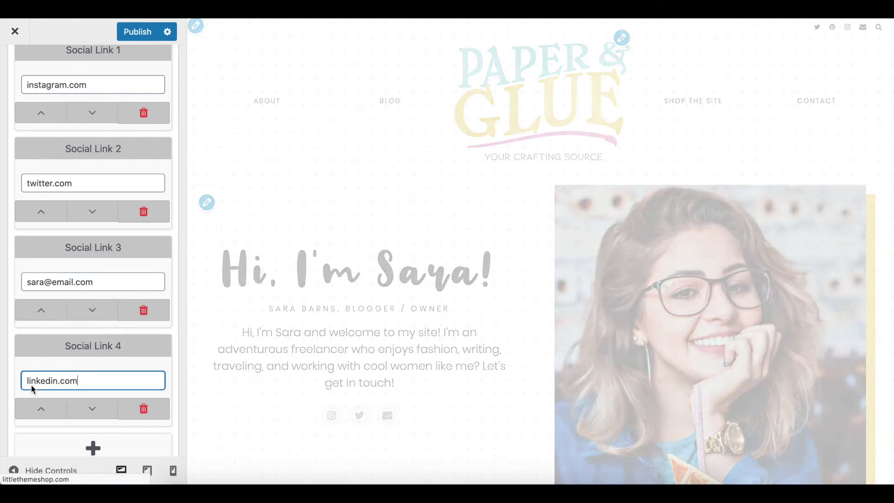
click(37, 410)
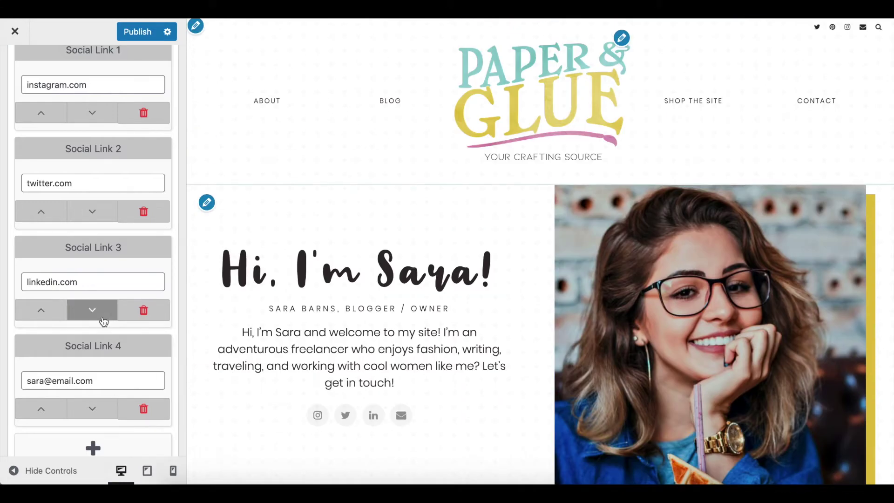
Review the profile widget's social links and close its settings.
scroll(95, 312, down, 3)
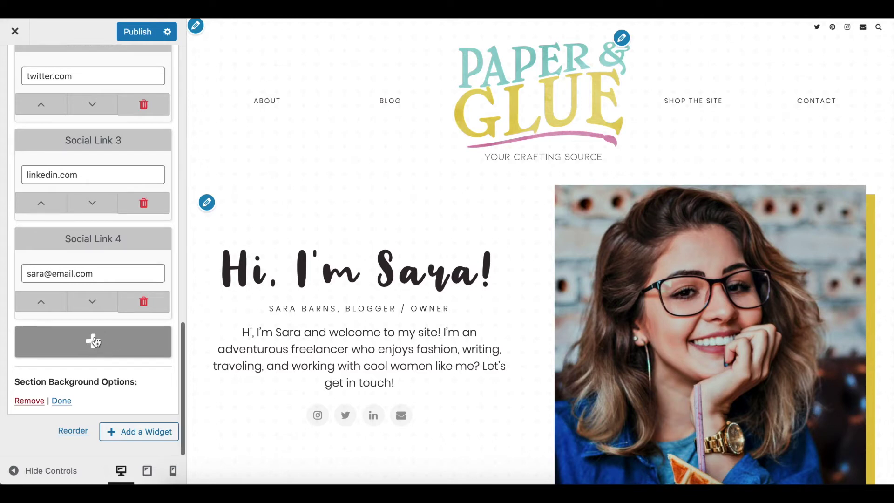
scroll(122, 399, up, 10)
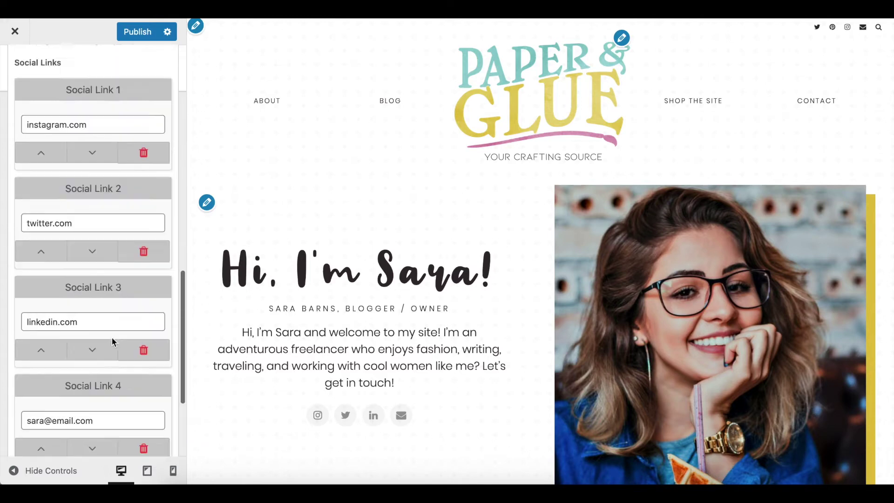
scroll(131, 271, down, 10)
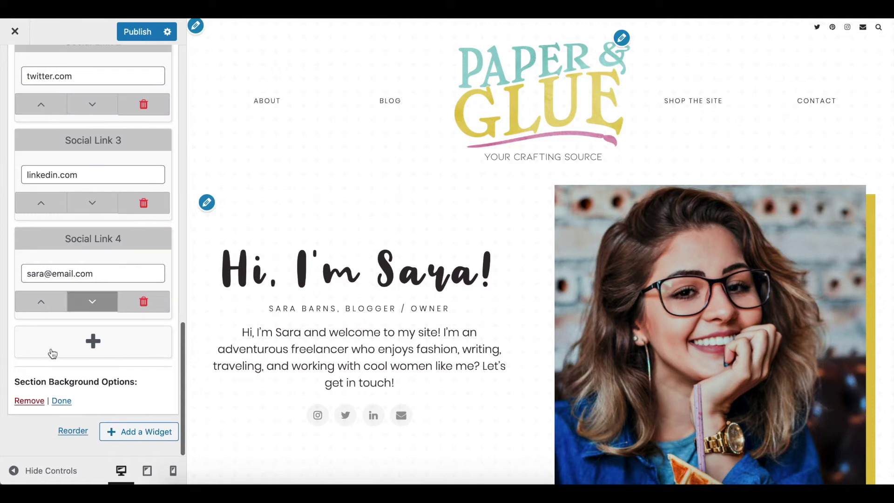
click(61, 401)
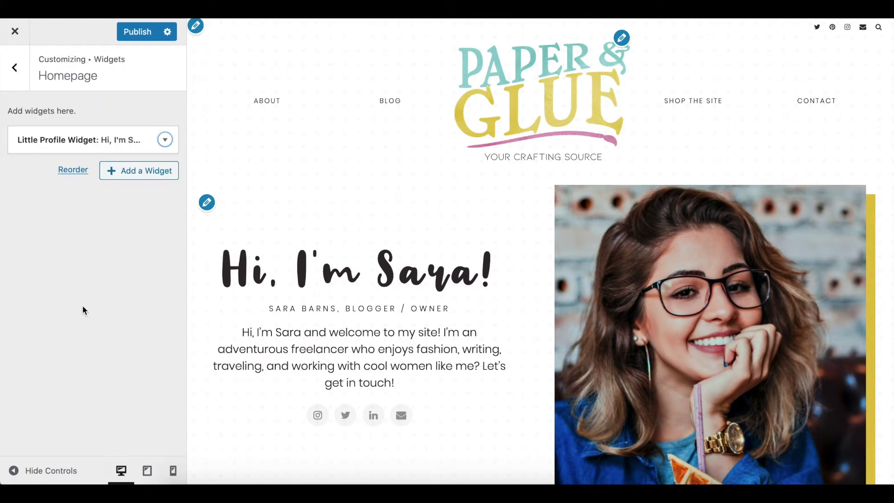
Search the widgets for "featured" and add the Little Featured Product Widget, titled "Get My Free Course!" with a short course description.
click(139, 170)
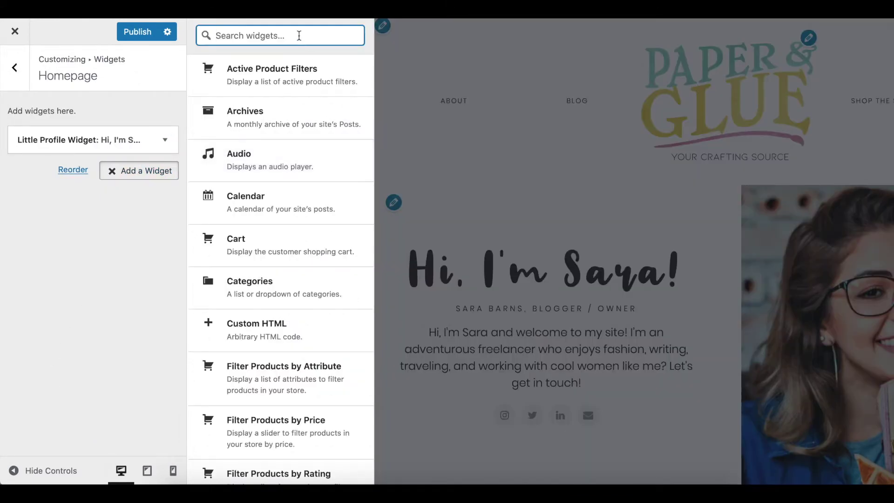
text(featured)
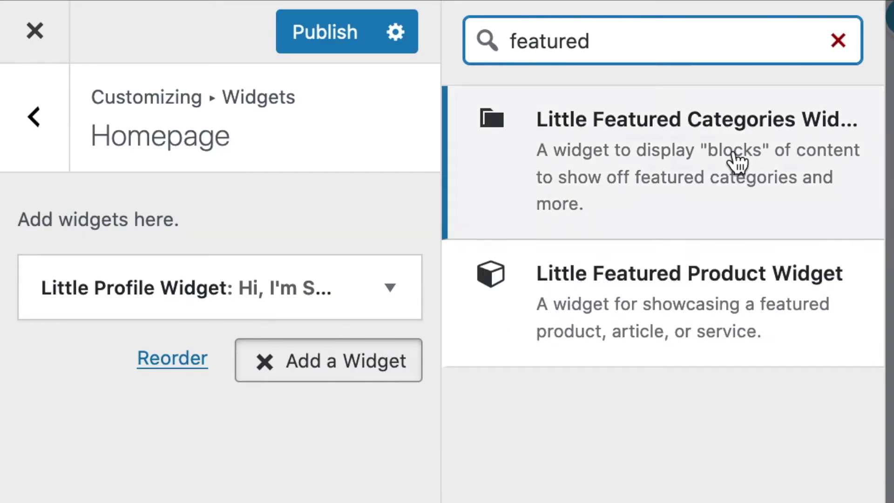
click(728, 288)
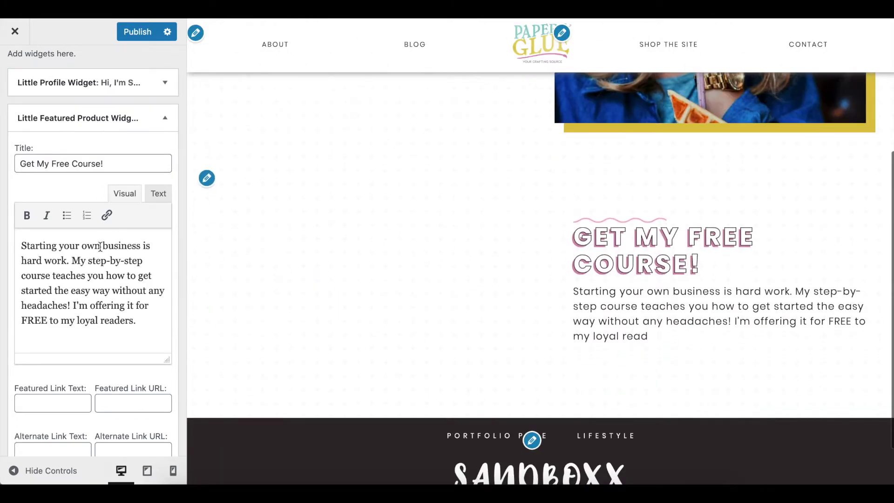
Set the widget's featured link text to "Sign Up" and its URL to #.
scroll(87, 279, down, 1)
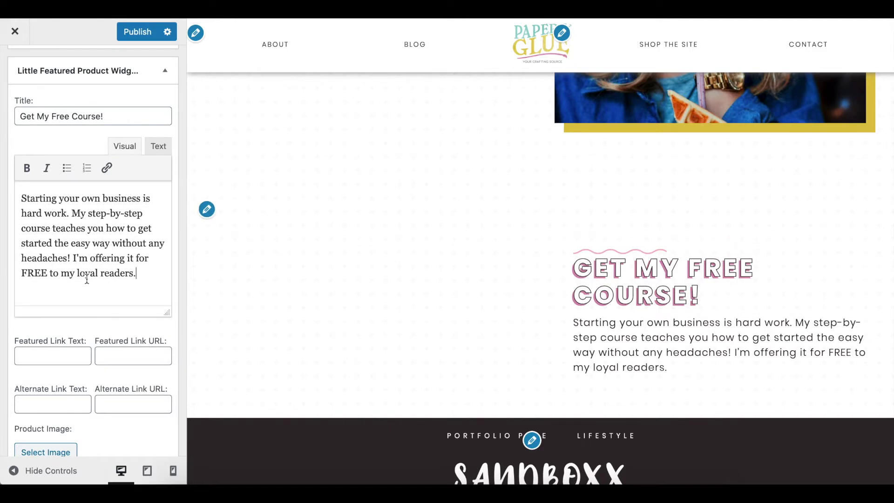
scroll(82, 265, down, 1)
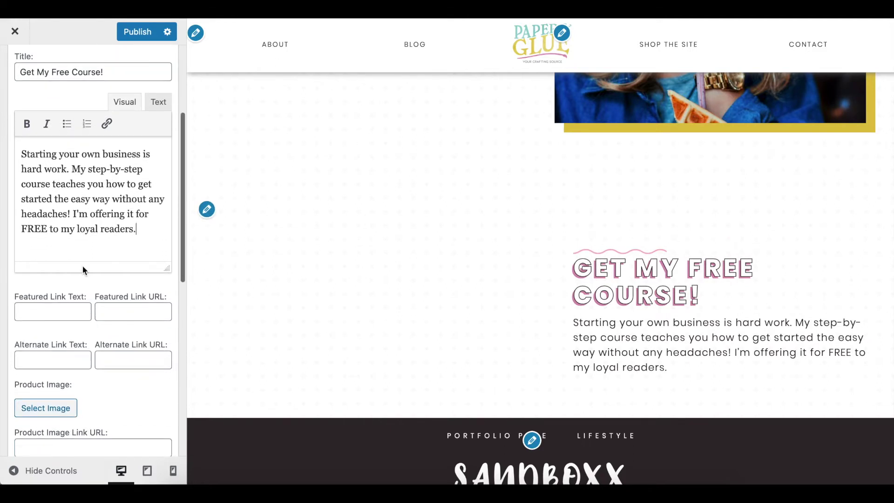
scroll(125, 311, down, 1)
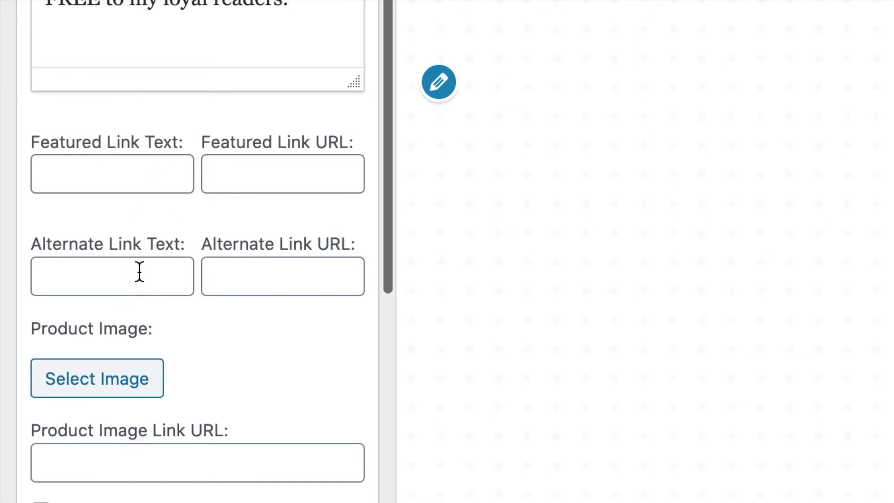
click(105, 163)
text(Sign Up)
click(284, 165)
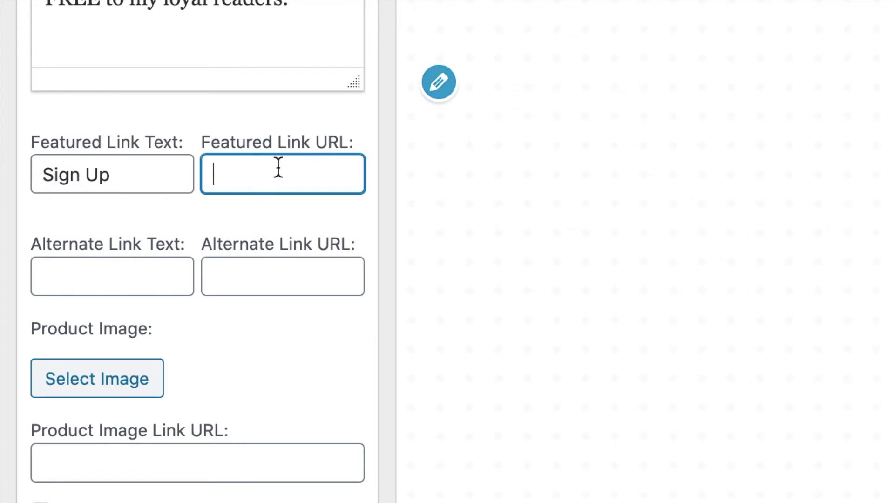
text(#)
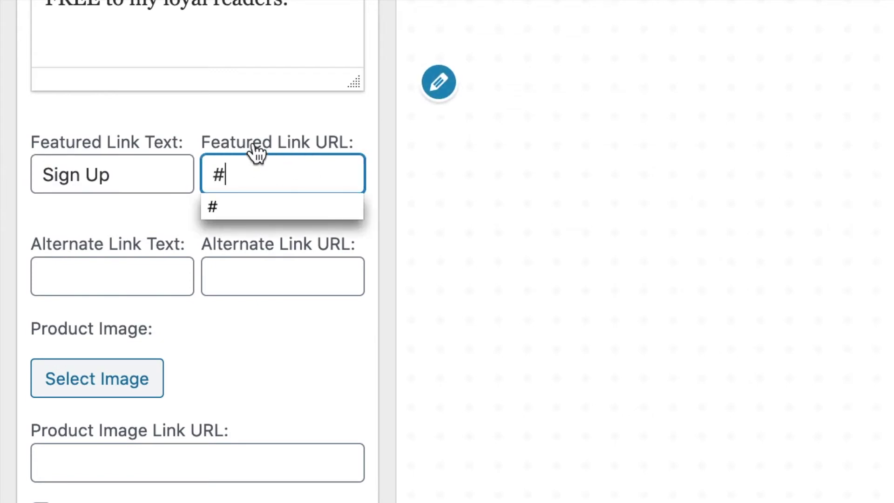
click(243, 48)
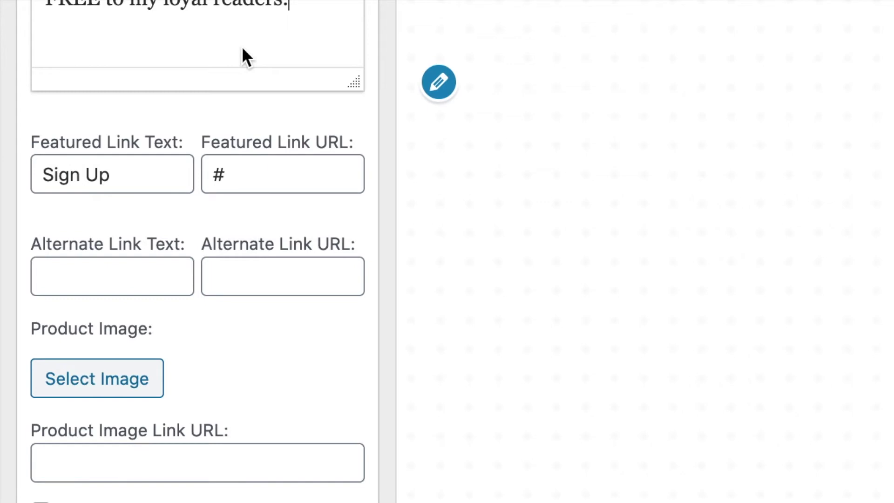
Set the widget's alternate link text to "Learn More" and its URL to #.
click(118, 275)
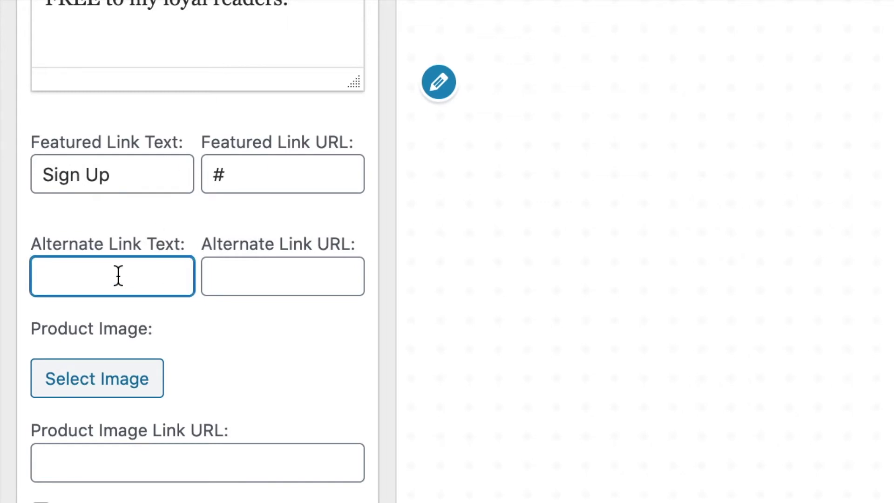
text(Learn More)
click(259, 278)
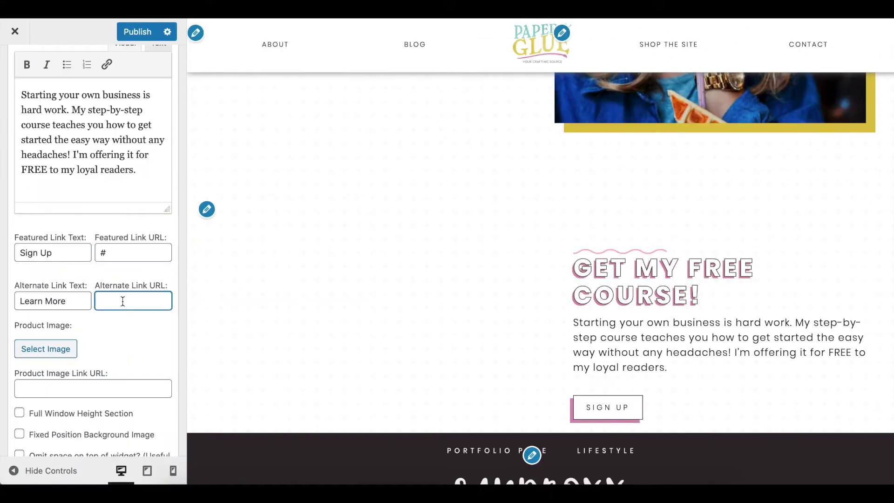
text(#)
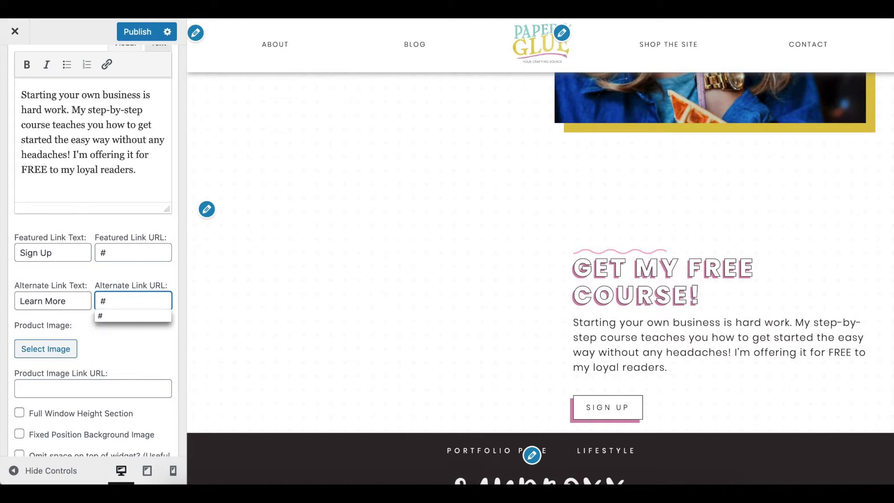
click(132, 347)
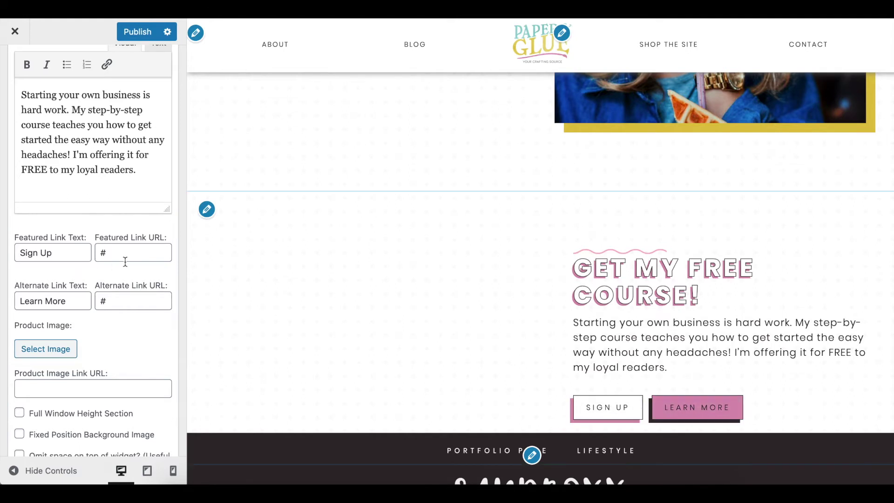
Use the laptop-and-coffee photo as the featured product image, collapse the widget, and preview the homepage at full width.
scroll(125, 263, down, 3)
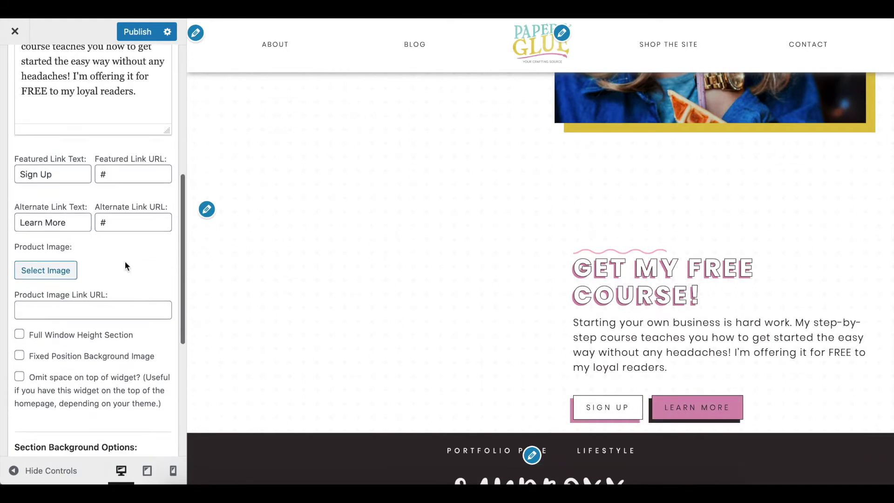
click(46, 271)
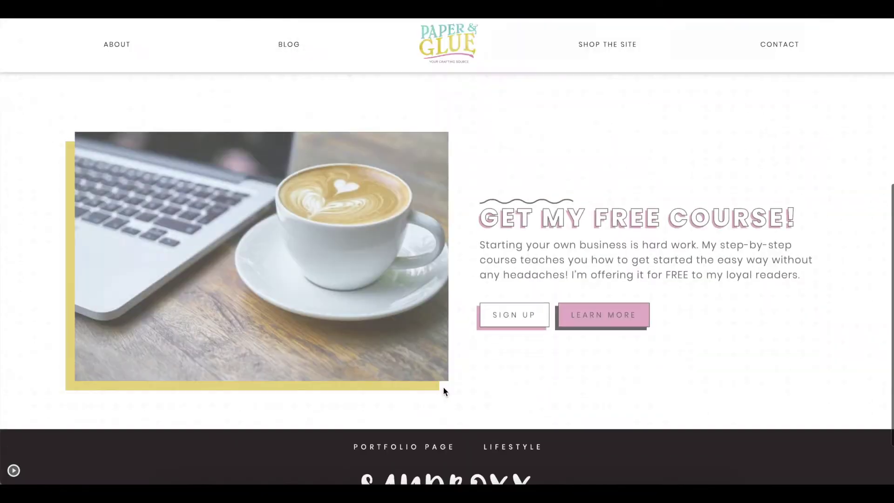
scroll(442, 387, down, 2)
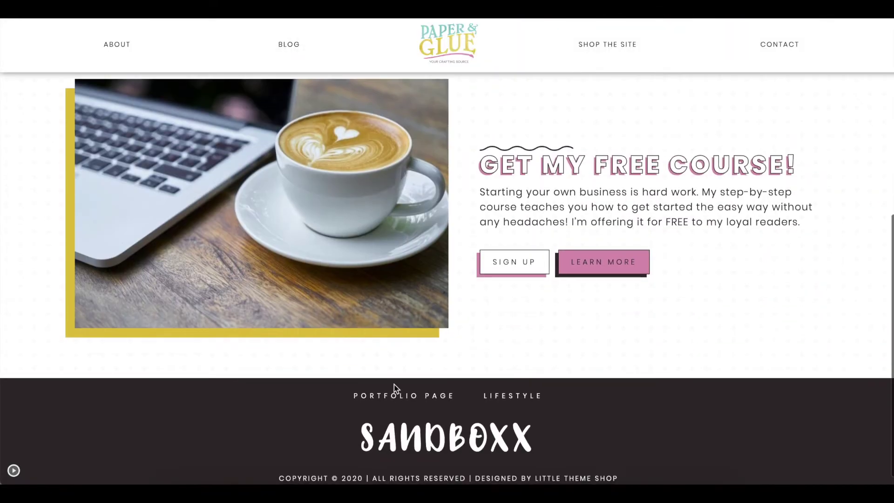
scroll(394, 384, up, 2)
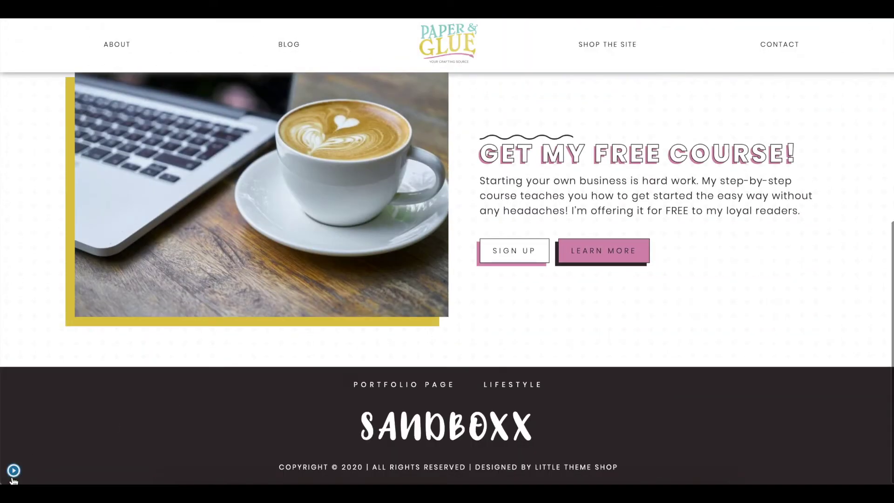
click(13, 475)
click(24, 76)
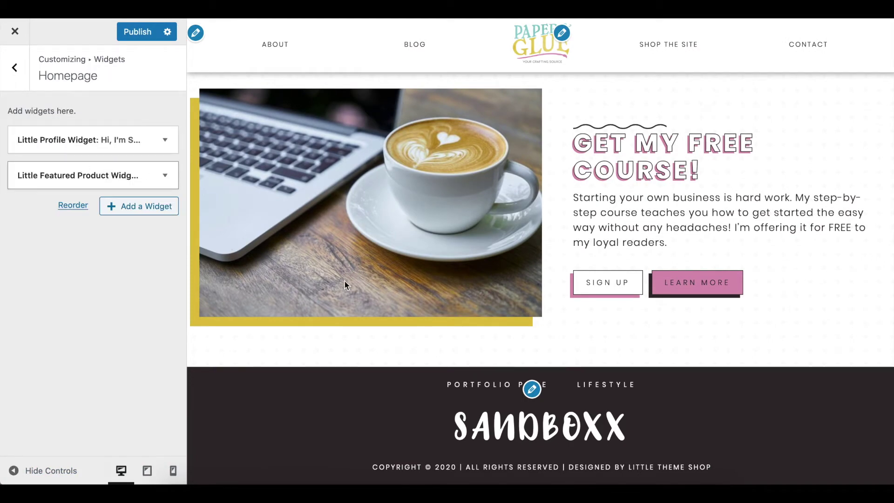
scroll(389, 292, up, 12)
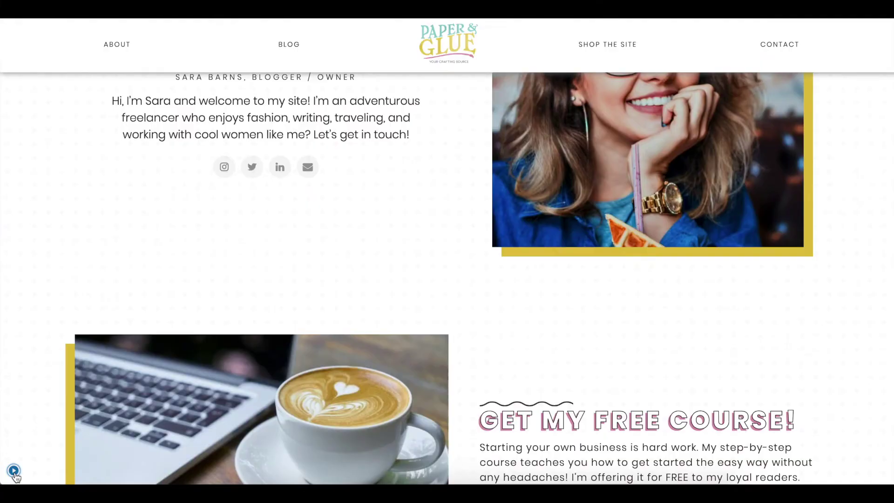
click(13, 470)
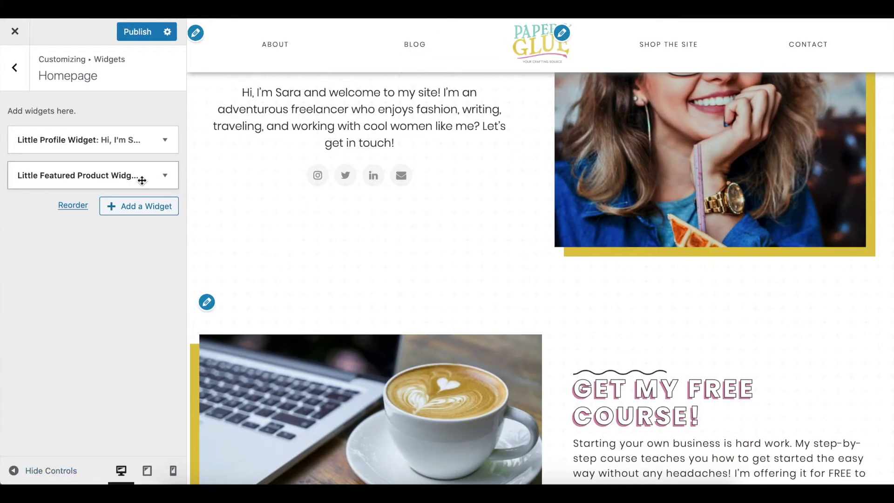
Search the widgets for "sub" and add the Little Subscriber List, titled "Get the Newsletter!" with text offering the newsletter and free courses.
click(140, 205)
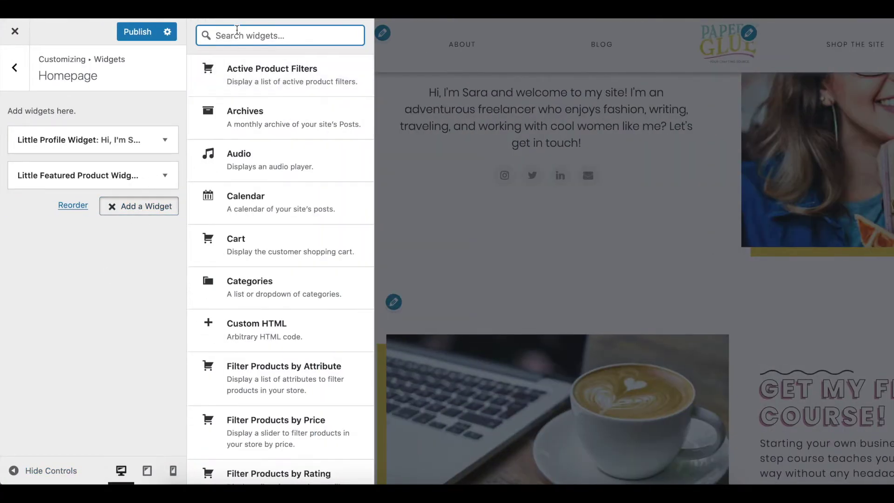
text(sub)
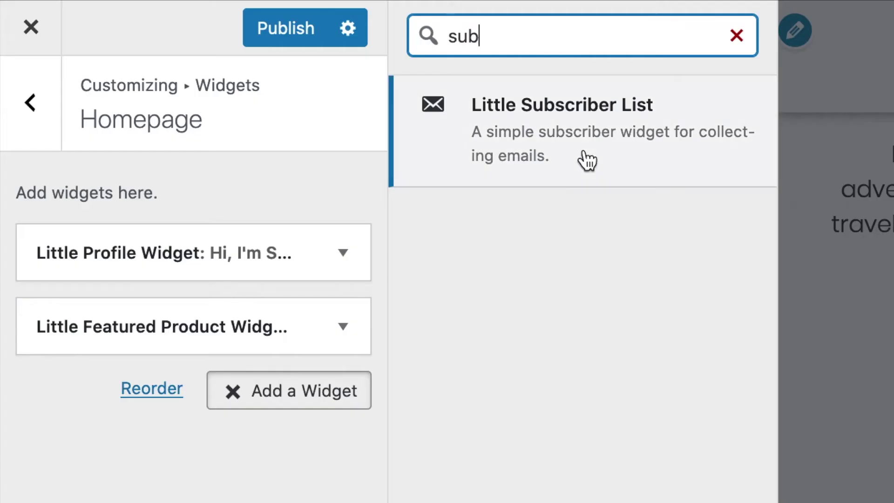
click(281, 94)
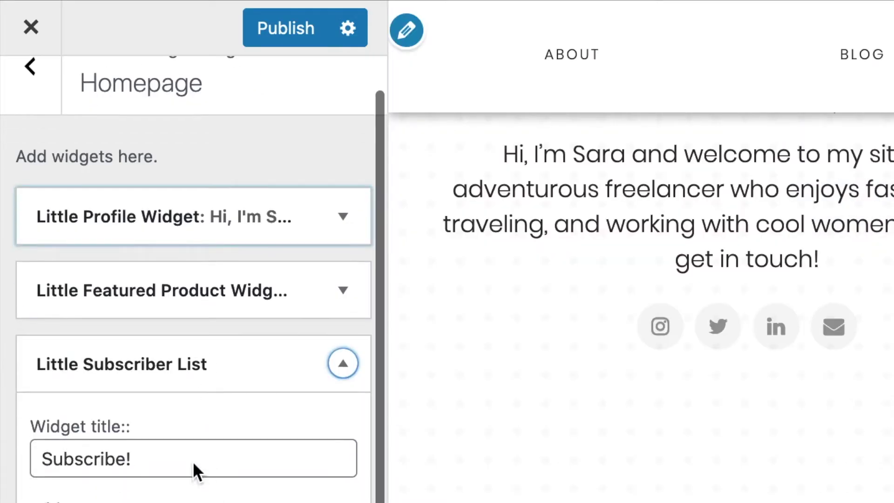
triple_click(194, 463)
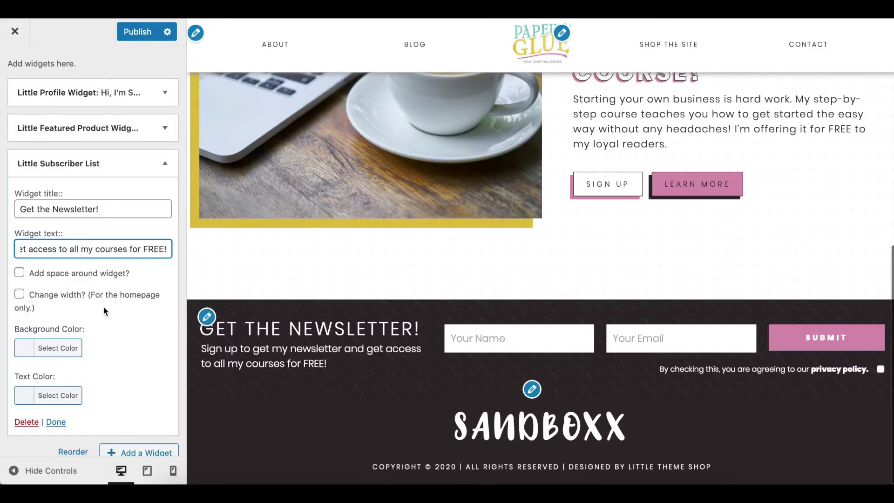
click(163, 164)
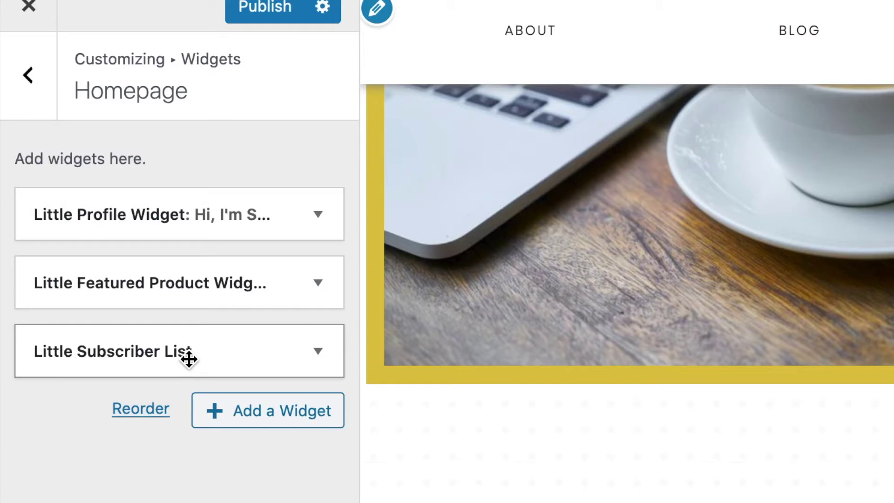
Move the Little Subscriber List above the Little Featured Product Widget and collapse its settings.
drag(188, 359, 192, 281)
click(191, 285)
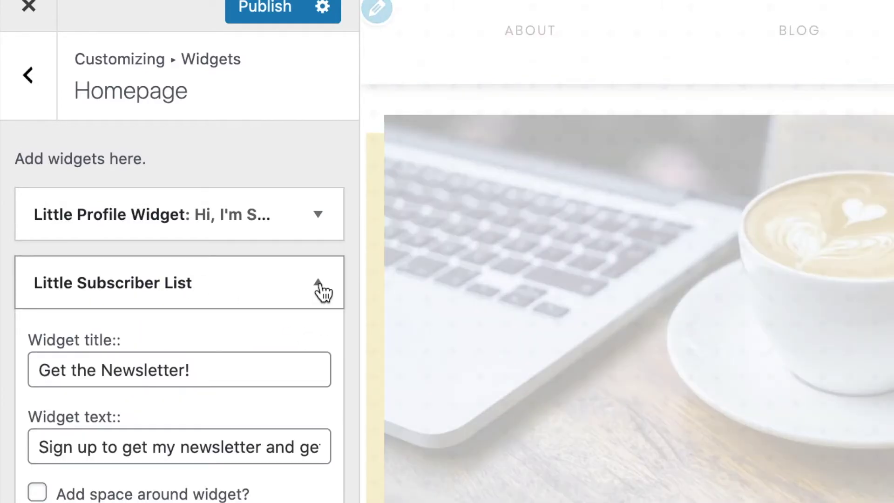
click(321, 288)
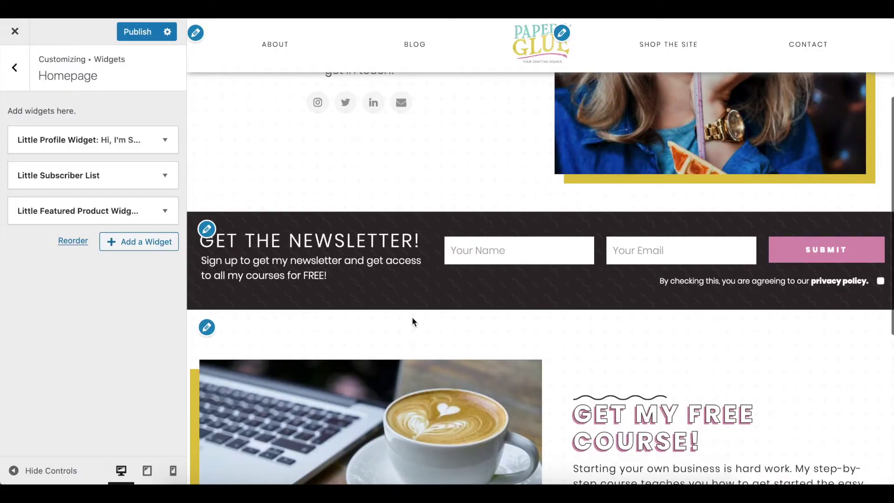
scroll(412, 317, up, 1)
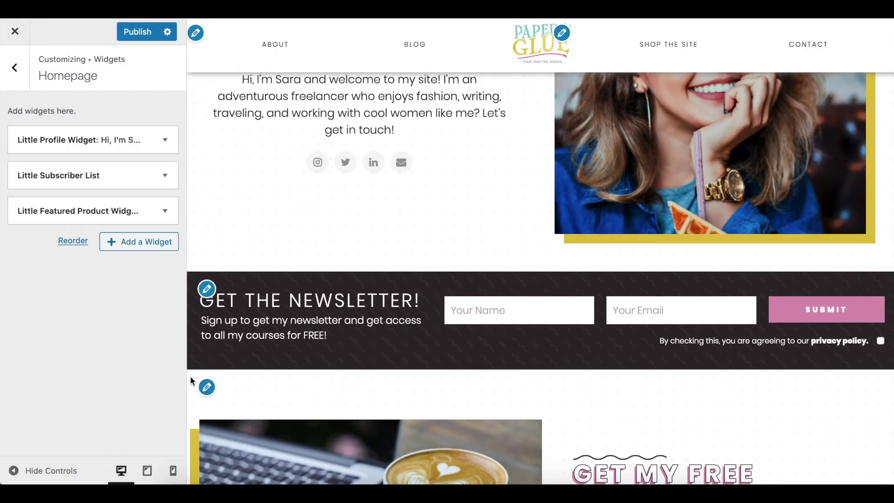
Enable extra space and changed width for the Little Subscriber List, with a teal background and black #000000 text.
click(165, 181)
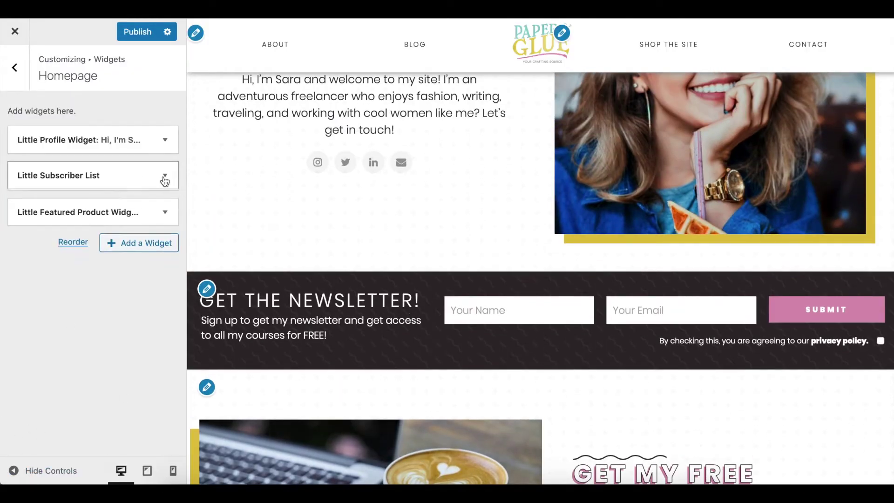
scroll(119, 314, down, 2)
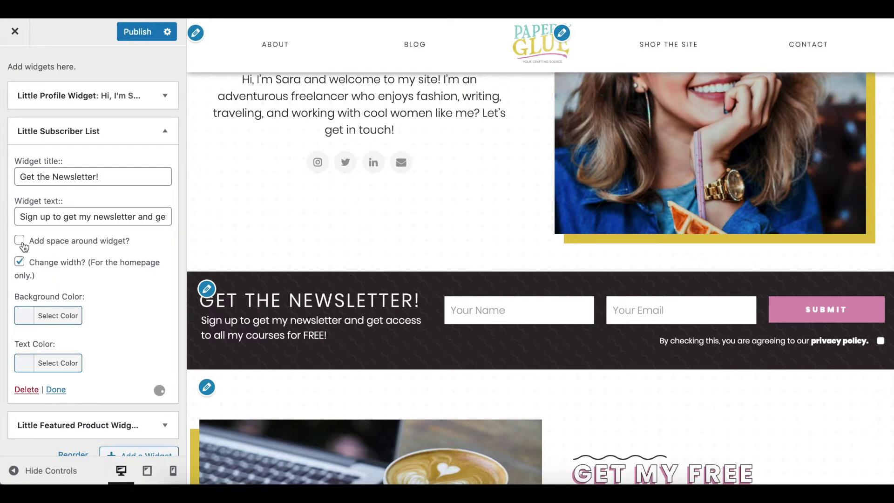
click(22, 242)
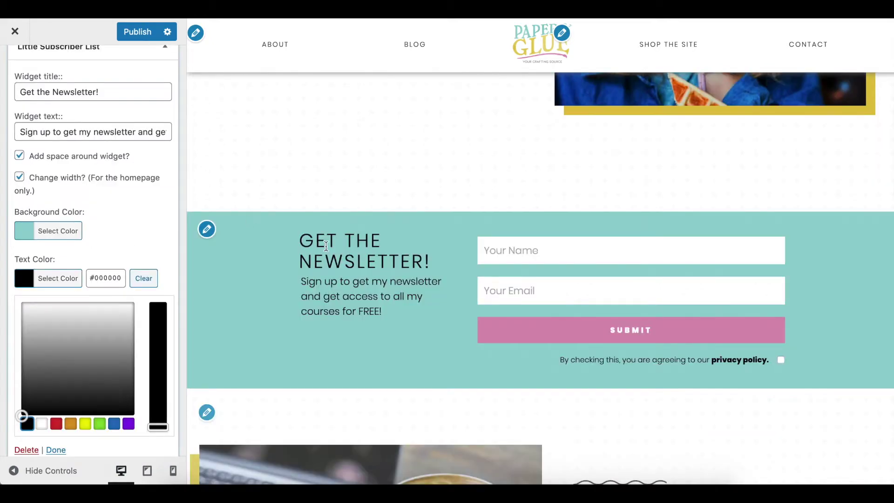
Preview the homepage at full width, examine the profile, newsletter and featured product sections from top to bottom, and bring back the customizer controls.
scroll(326, 245, down, 3)
scroll(327, 245, up, 3)
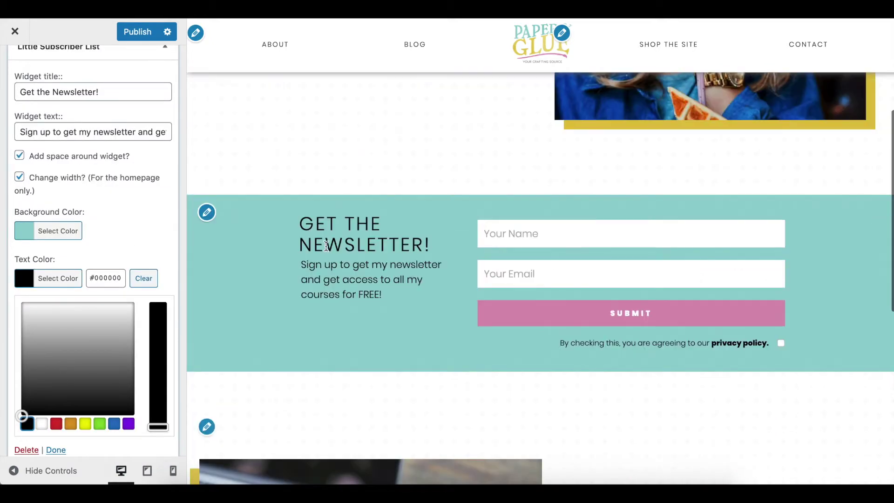
scroll(326, 246, up, 1)
click(116, 232)
click(51, 470)
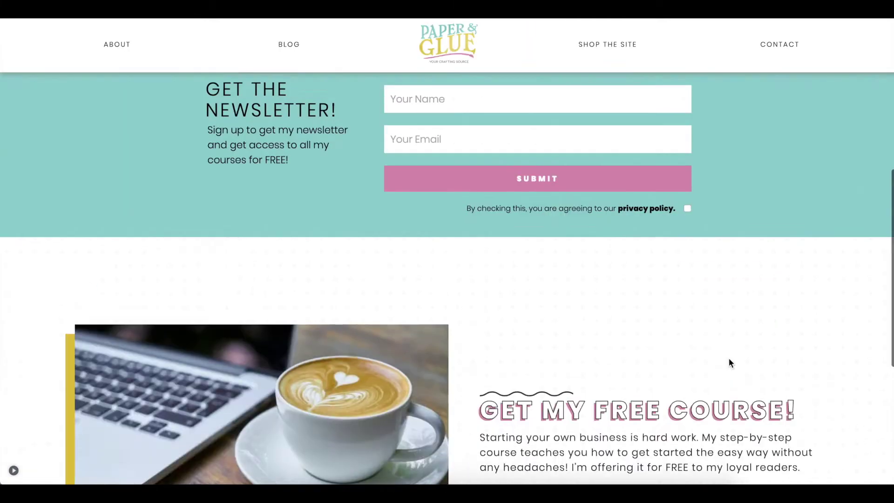
scroll(728, 358, up, 10)
scroll(730, 362, down, 5)
scroll(731, 363, up, 5)
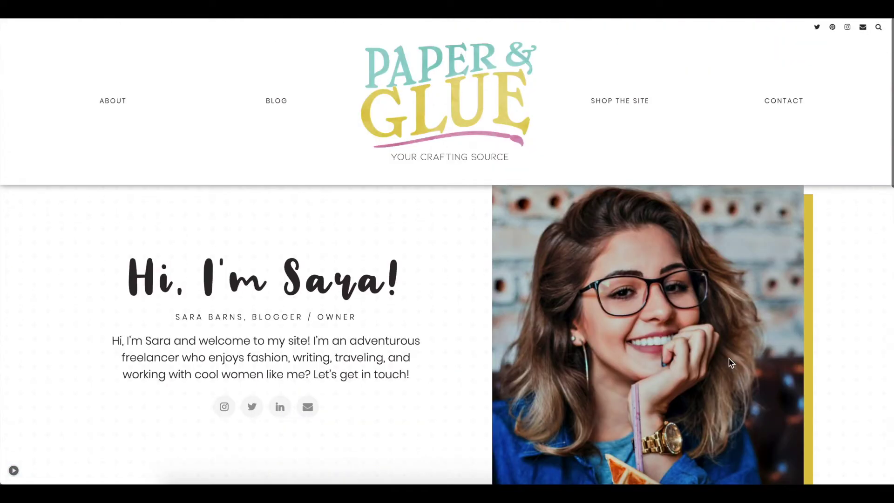
scroll(730, 362, down, 4)
scroll(728, 362, up, 5)
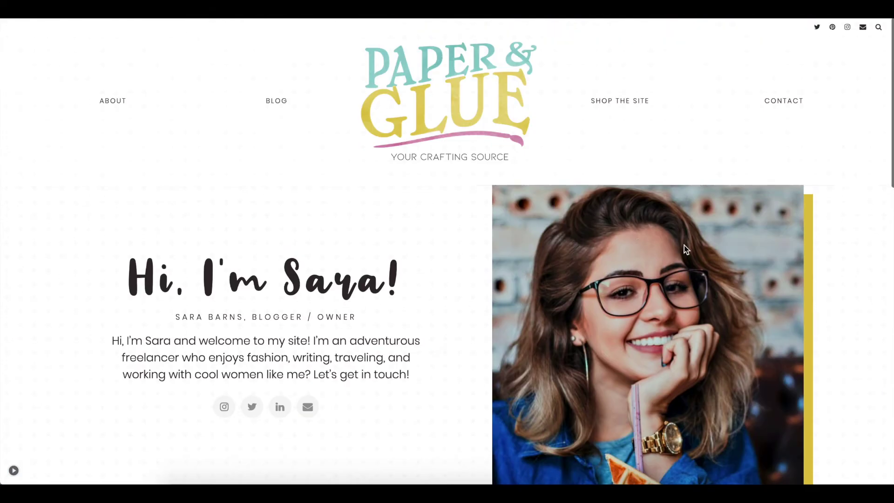
scroll(627, 363, down, 5)
scroll(627, 362, down, 2)
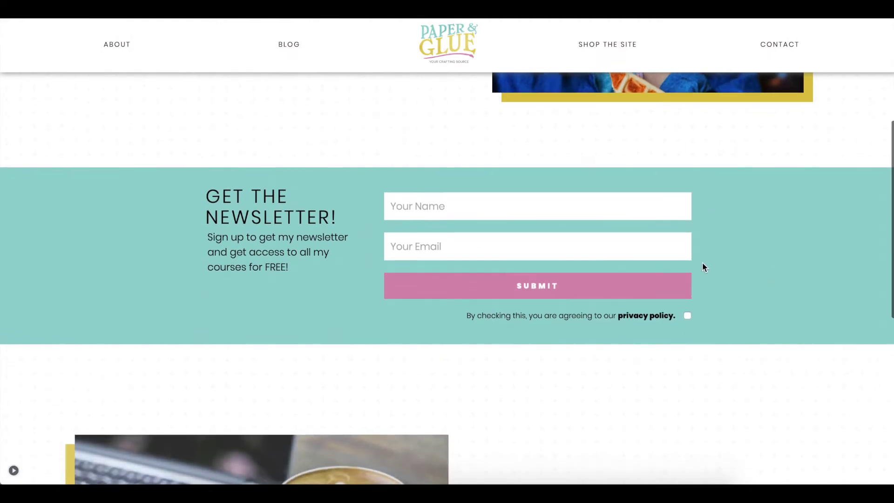
scroll(703, 264, down, 6)
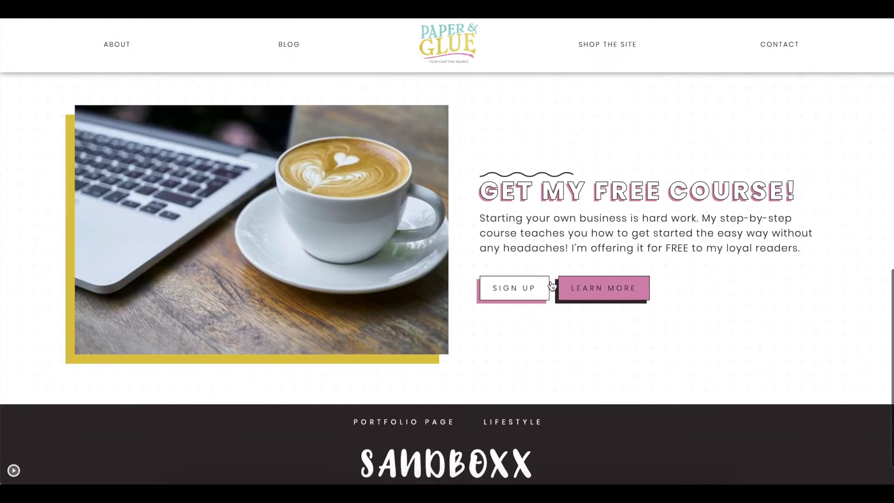
scroll(688, 130, up, 4)
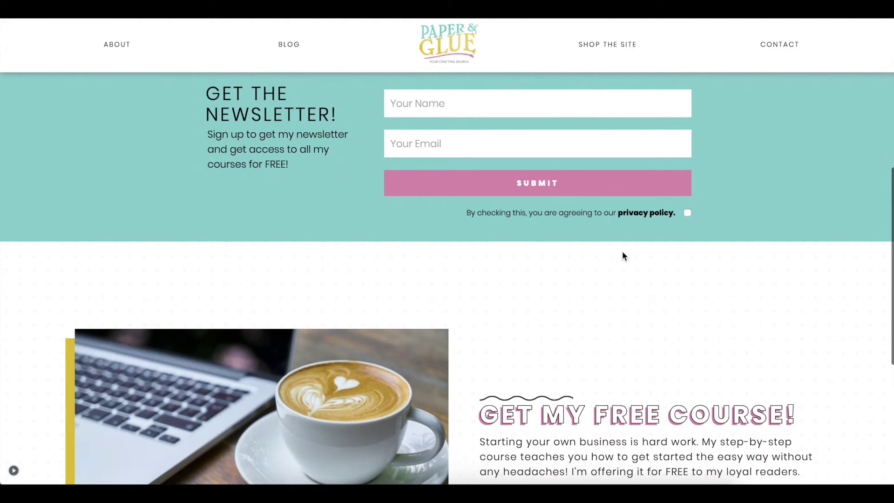
scroll(623, 255, down, 2)
scroll(587, 335, down, 2)
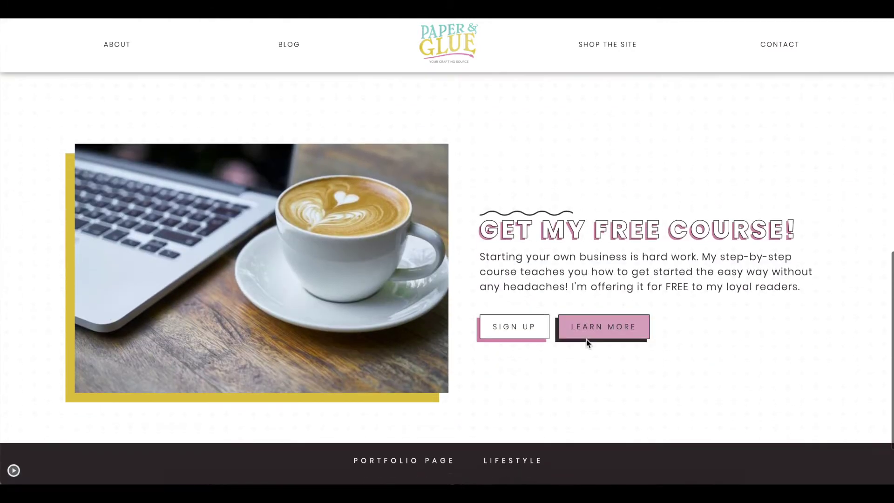
click(13, 470)
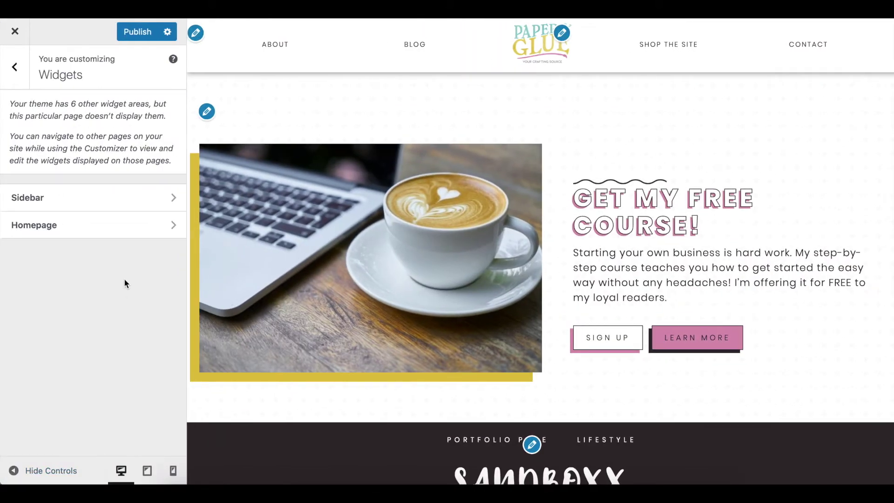
Add a Little Feature List Widget to the Homepage area, titled "Let's Work Together" with the text "All the cool services I offer.".
click(109, 228)
click(165, 175)
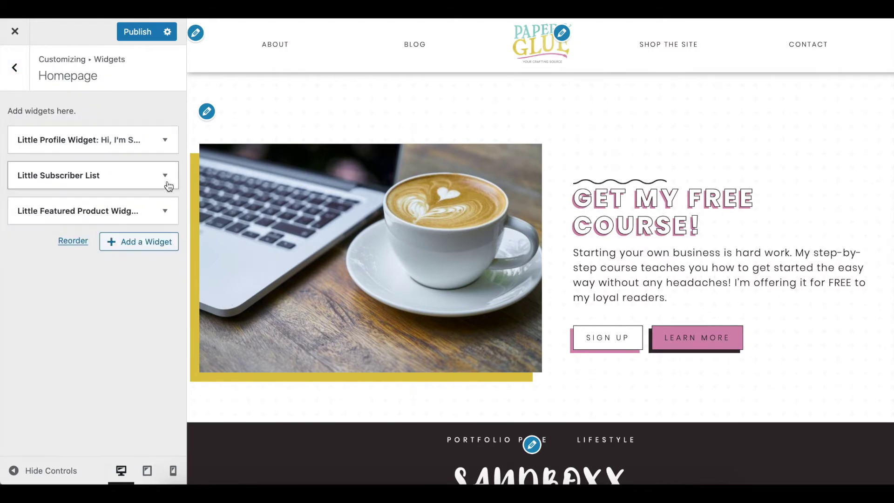
scroll(406, 261, up, 5)
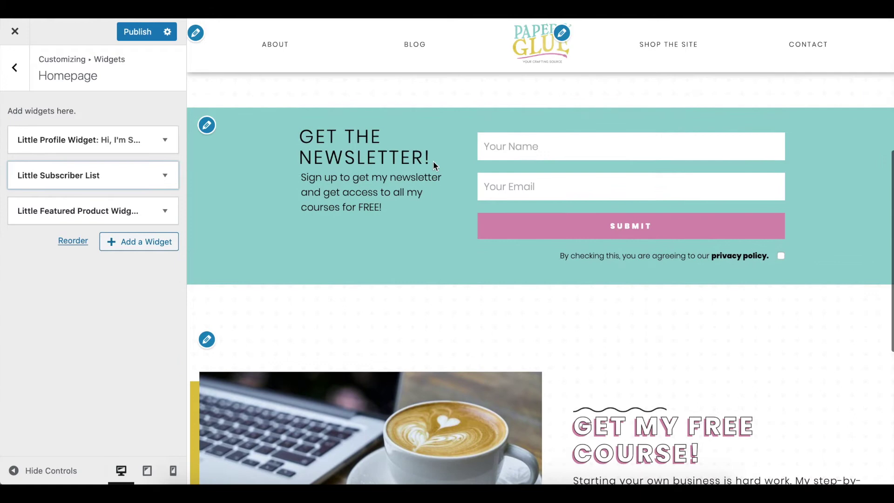
scroll(470, 212, down, 4)
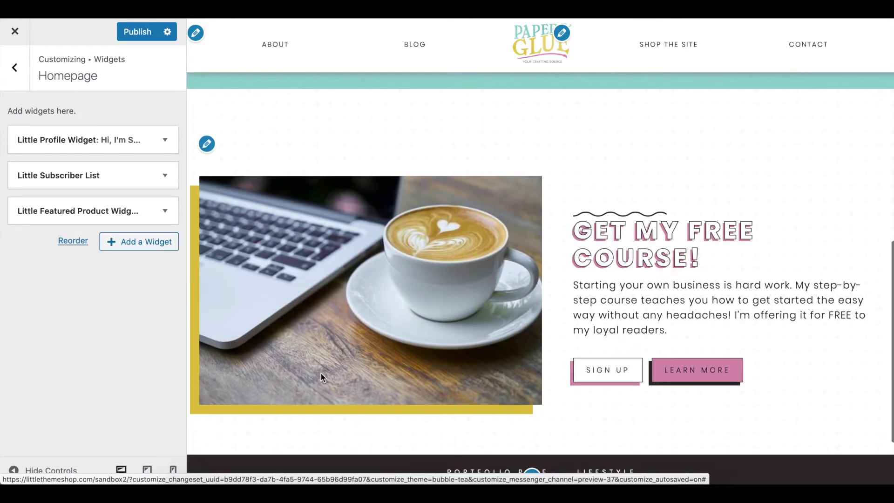
click(124, 247)
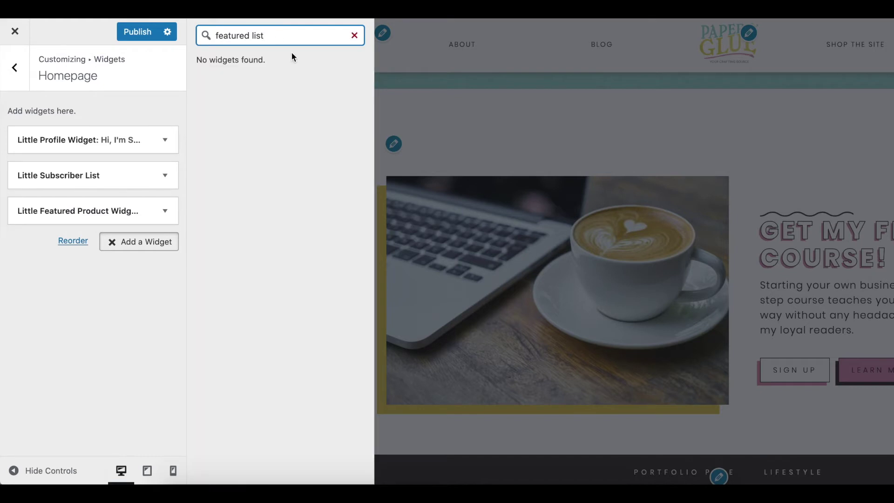
click(280, 65)
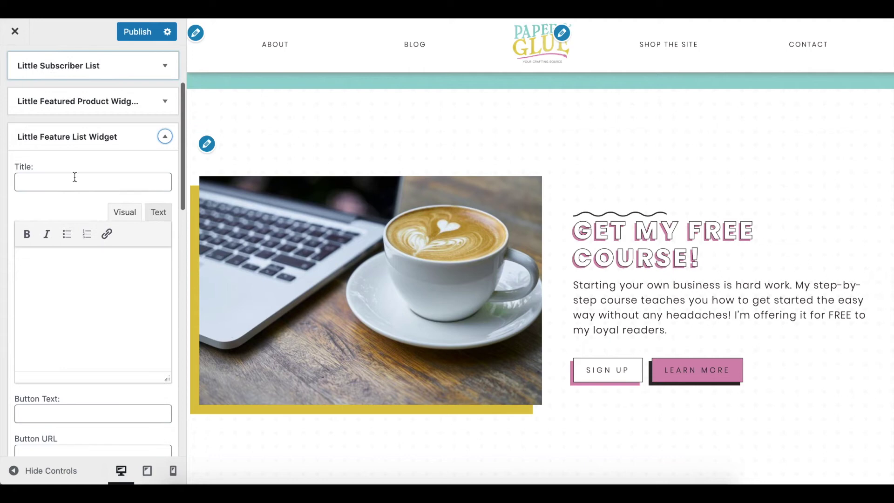
click(74, 177)
text(Services)
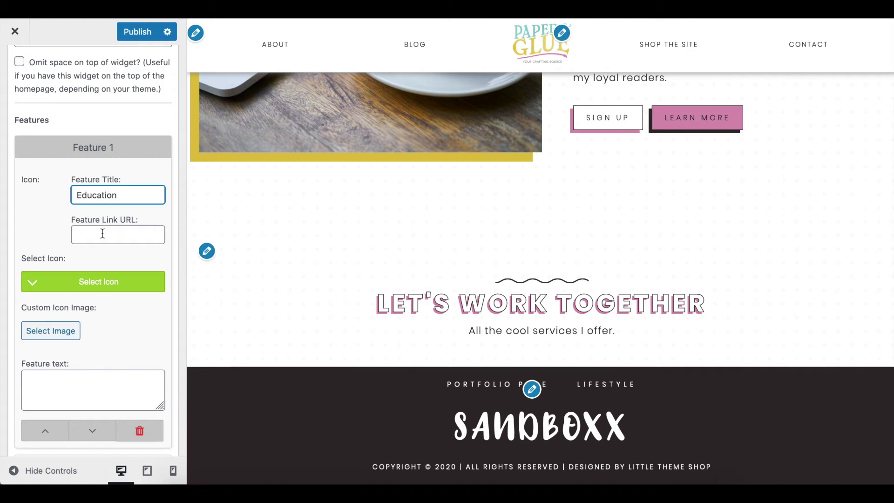
Set up Feature 1 with the title "Education", the link URL "#" and the coffee cup icon.
click(102, 234)
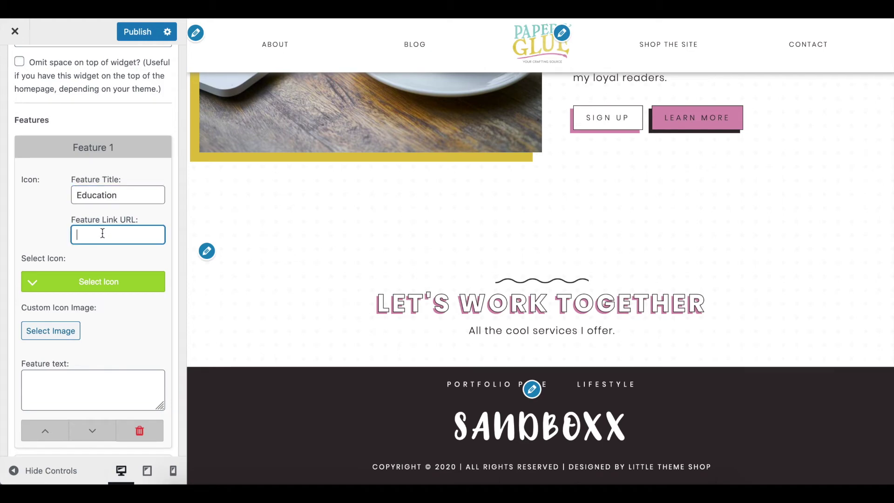
scroll(105, 201, down, 2)
click(93, 207)
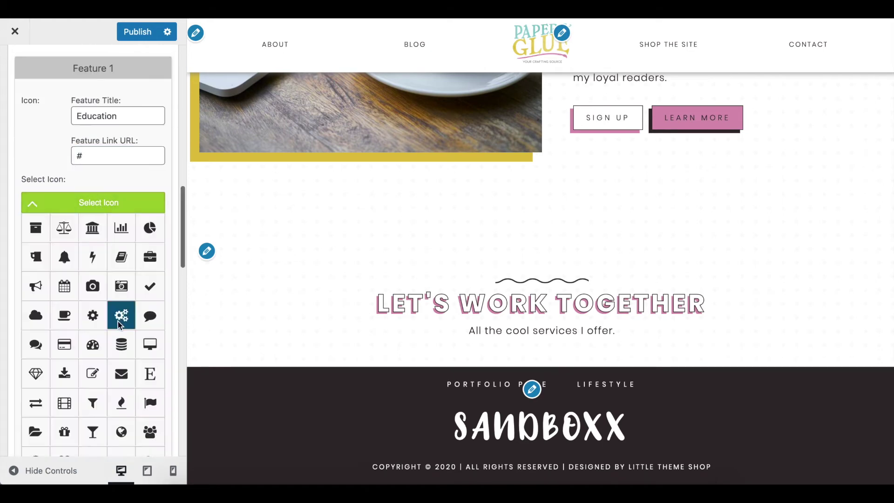
scroll(120, 319, down, 1)
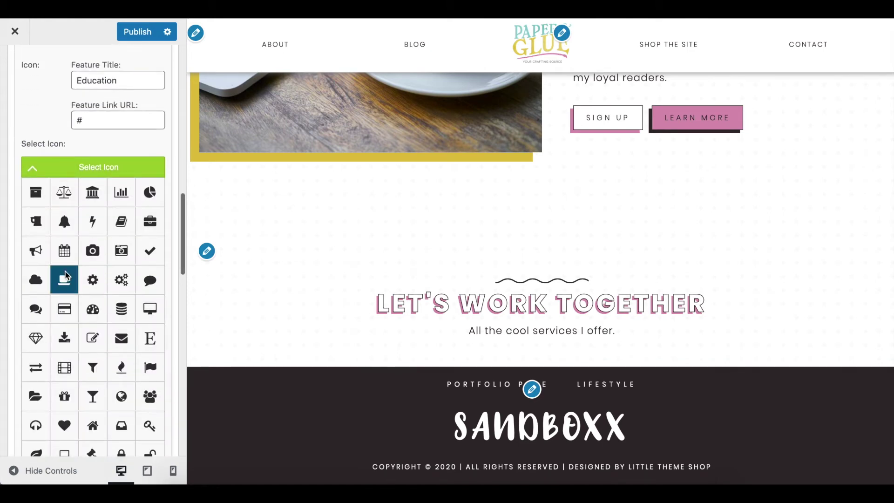
click(64, 279)
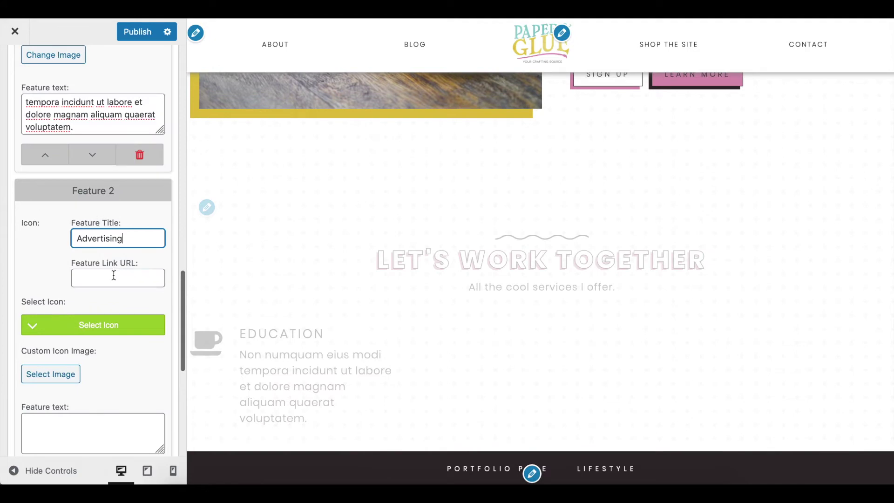
Set up Feature 2 with the title "Advertising", the link URL "#" and the retro camera icon.
click(114, 275)
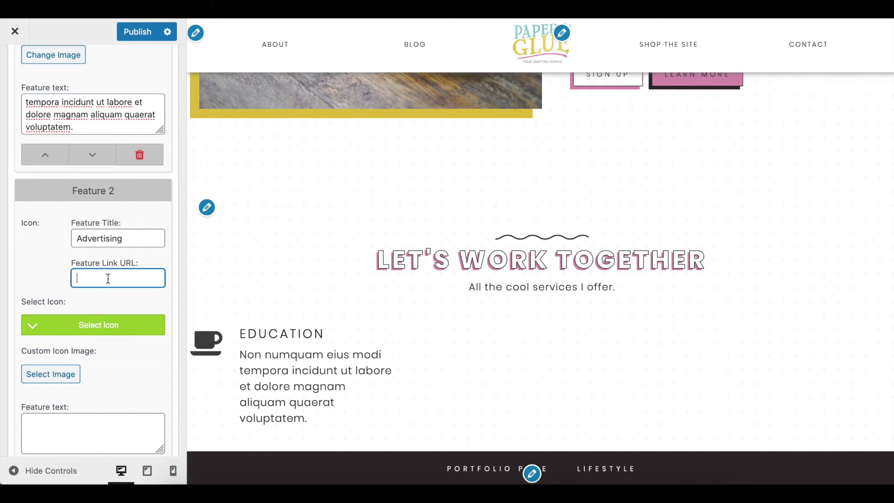
scroll(127, 305, down, 2)
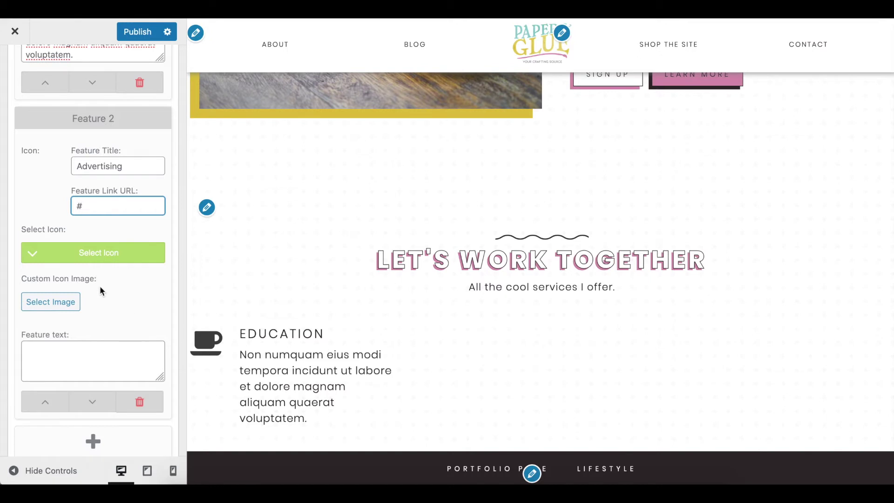
click(84, 252)
scroll(116, 341, down, 2)
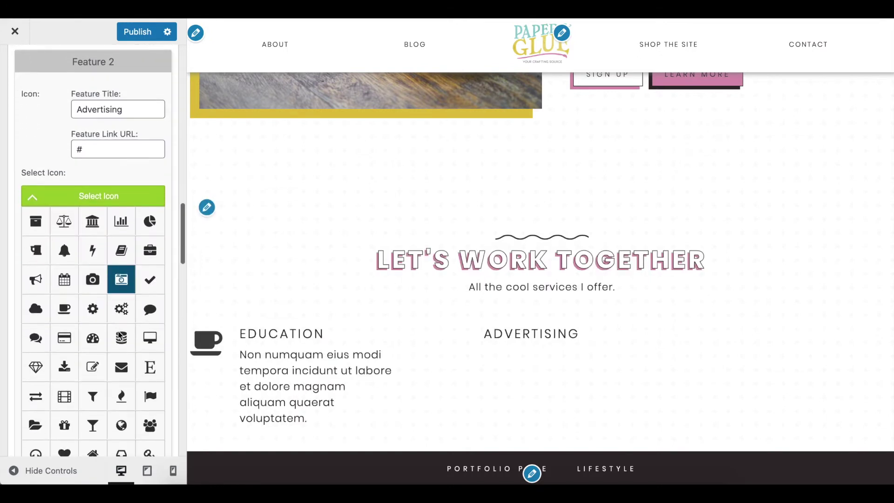
scroll(65, 382, down, 5)
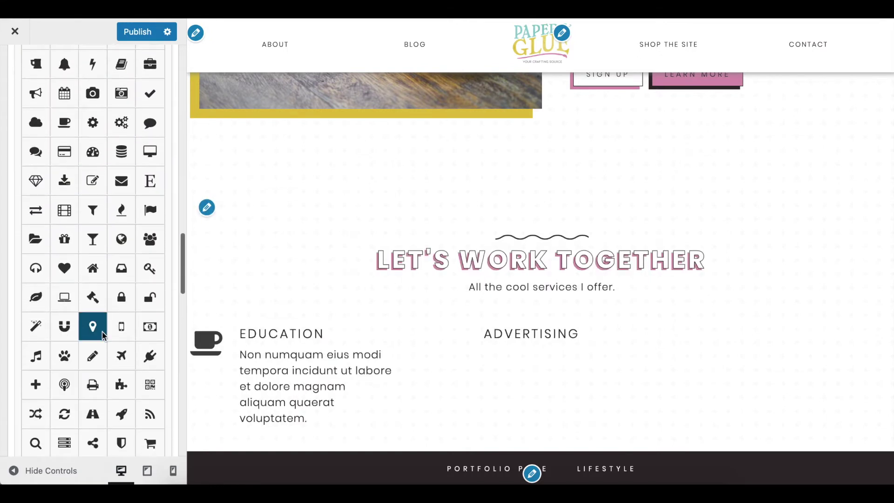
scroll(102, 331, up, 3)
click(123, 221)
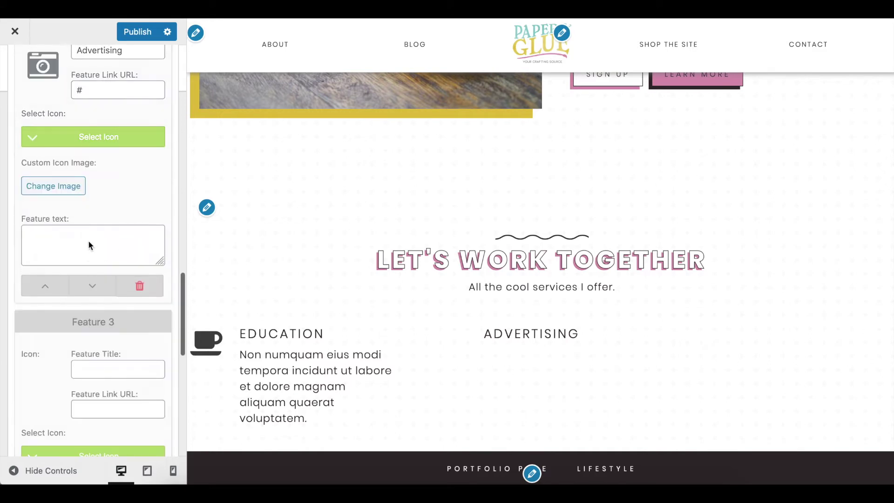
Enter "Non numquam eius modi tempora incidunt ut labore et dolore magnam aliquam quaerat voluptatem." as the text of Feature 2.
click(72, 245)
text(Non numquam eius modi tempora incidunt ut labore et dolore magnam aliquam quaerat voluptatem.)
scroll(72, 244, down, 2)
Set up Feature 3 with the title "Marketing", the link URL "#" and the dashboard gauge icon.
click(108, 281)
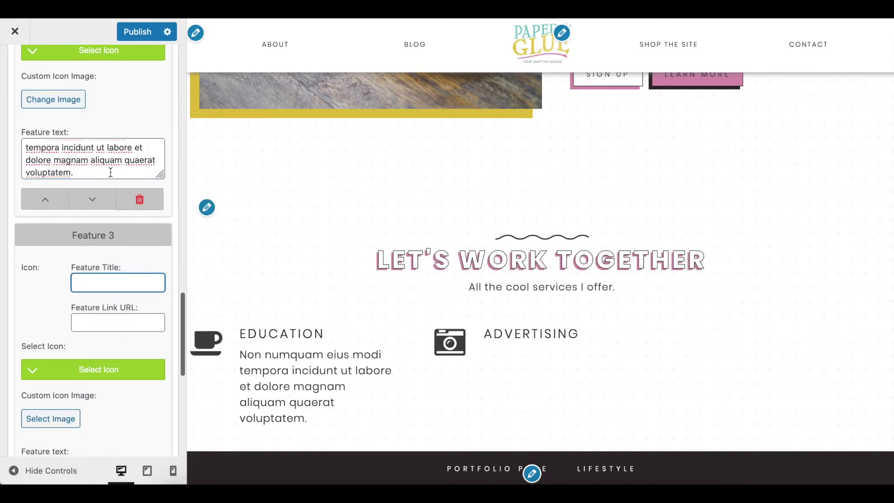
scroll(128, 313, down, 2)
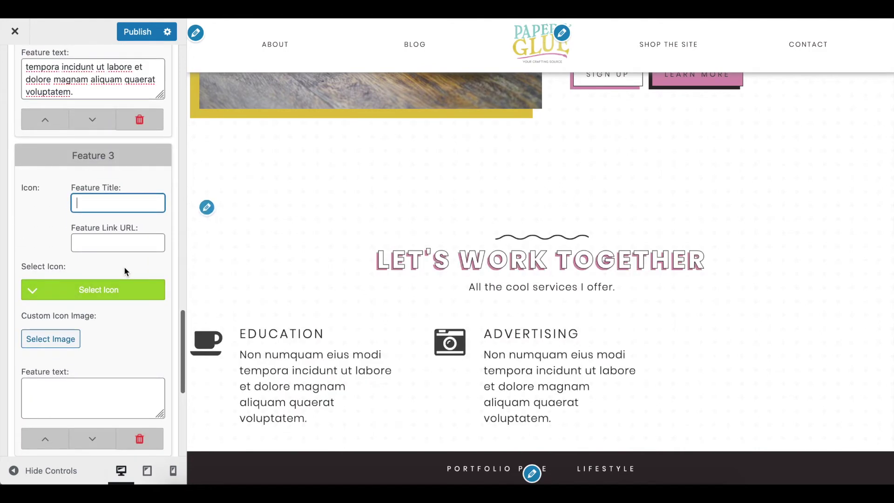
text(Marketig)
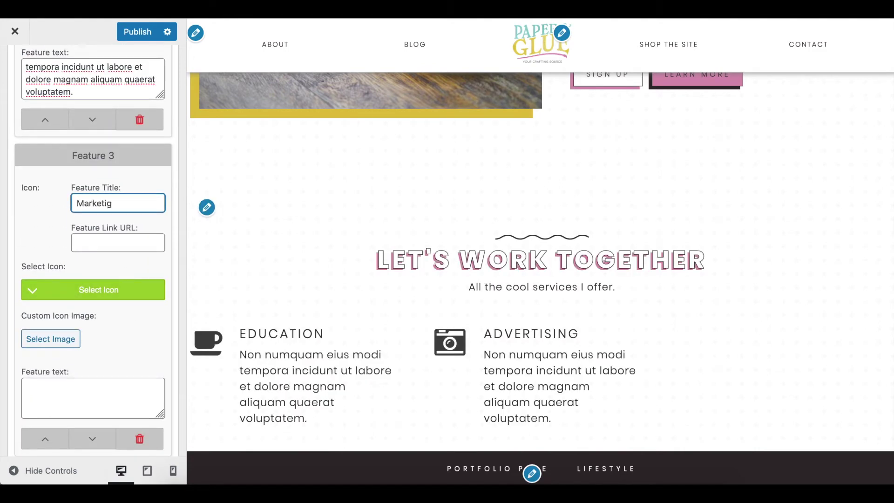
click(99, 241)
click(98, 291)
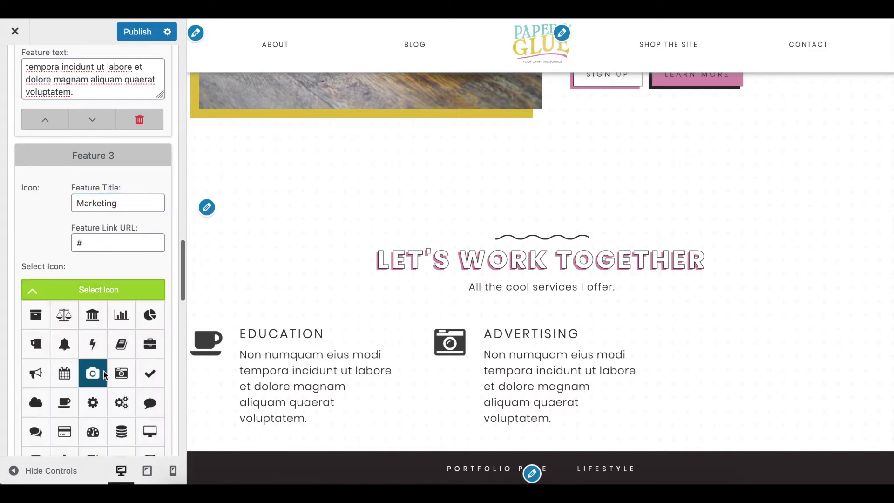
scroll(103, 371, down, 5)
scroll(104, 372, down, 2)
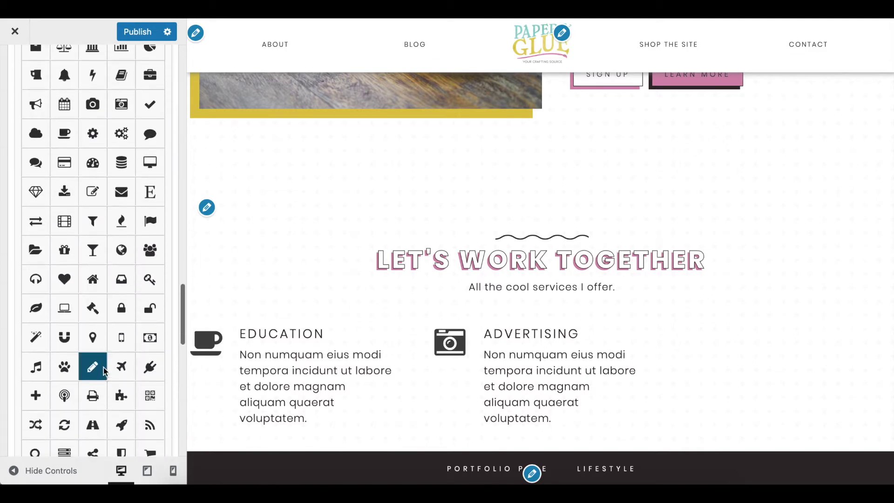
click(93, 165)
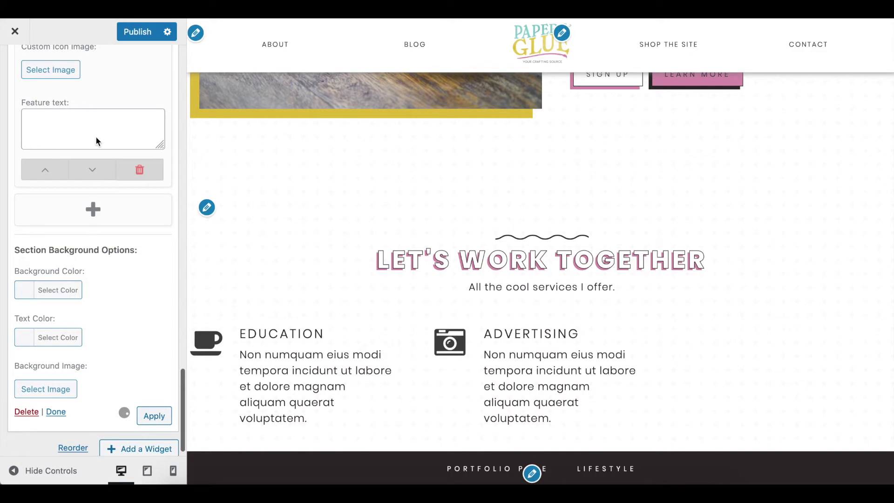
Leave the custom icon image selection and give Feature 3 the text "Non numquam eius modi tempora incidunt ut labore et dolore magnam aliquam quaerat voluptatem.".
scroll(87, 66, up, 1)
scroll(114, 147, up, 4)
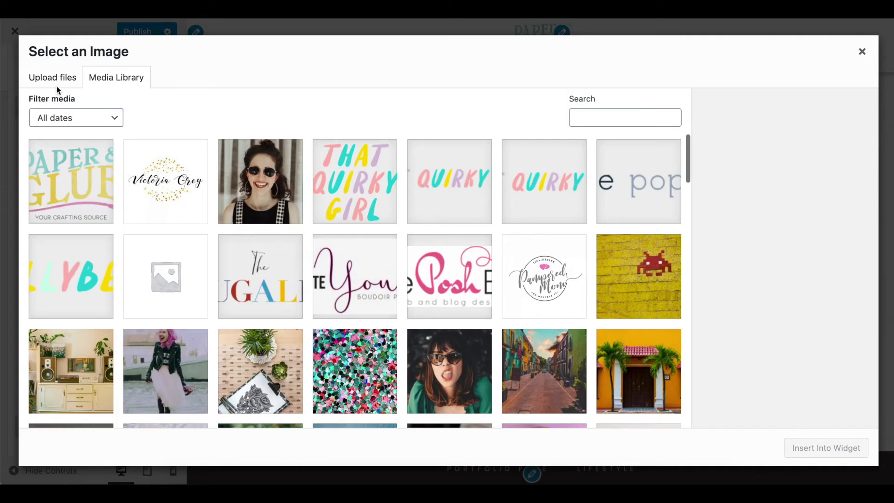
click(861, 52)
click(101, 339)
text(Non numquam eius modi tempora incidunt ut labore et dolore magnam aliquam quaerat voluptatem.)
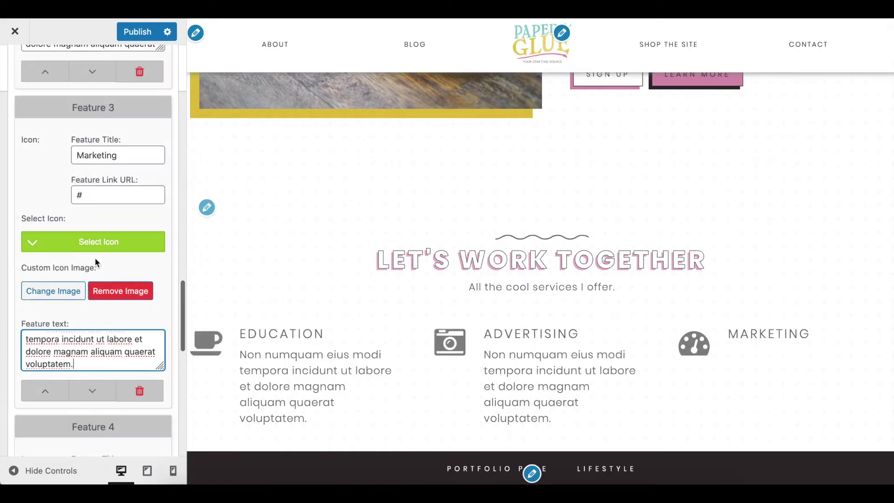
Reorder the features in the list so that Marketing comes before Advertising.
scroll(97, 184, down, 3)
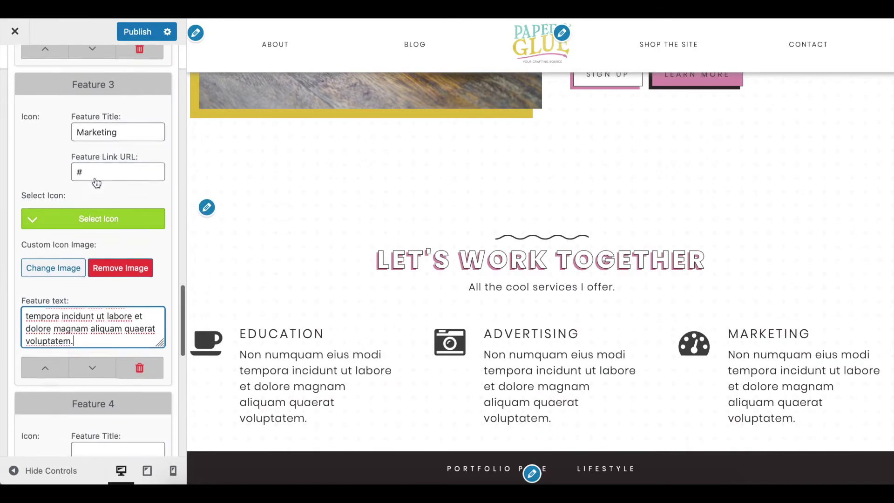
click(79, 299)
scroll(94, 421, down, 4)
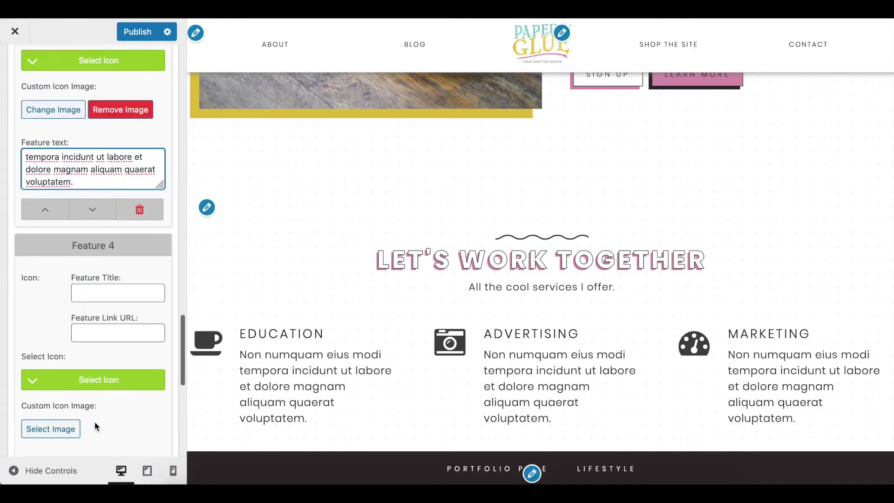
scroll(94, 421, up, 6)
click(91, 375)
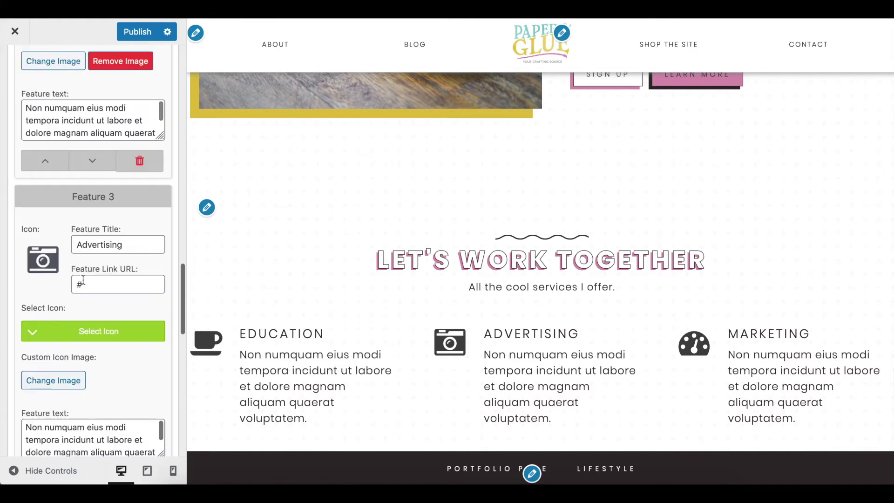
Review the feature entries against the homepage preview and collapse the Little Feature List Widget.
scroll(90, 266, up, 3)
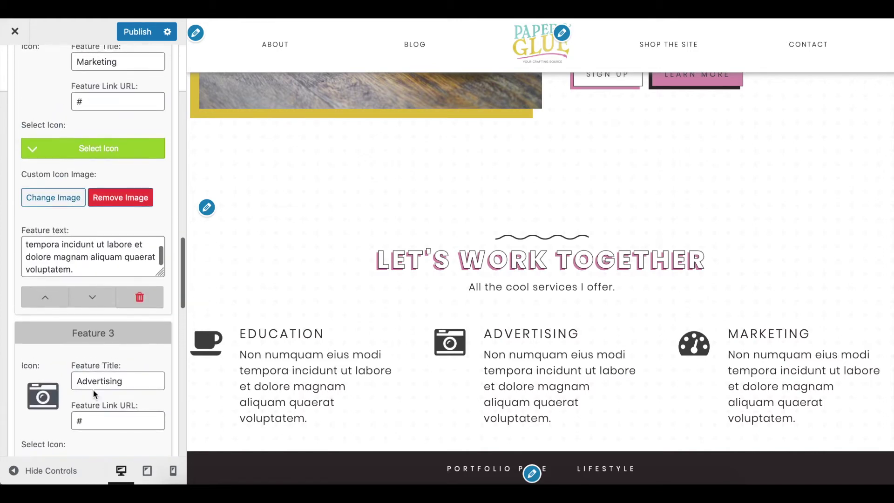
scroll(93, 390, down, 10)
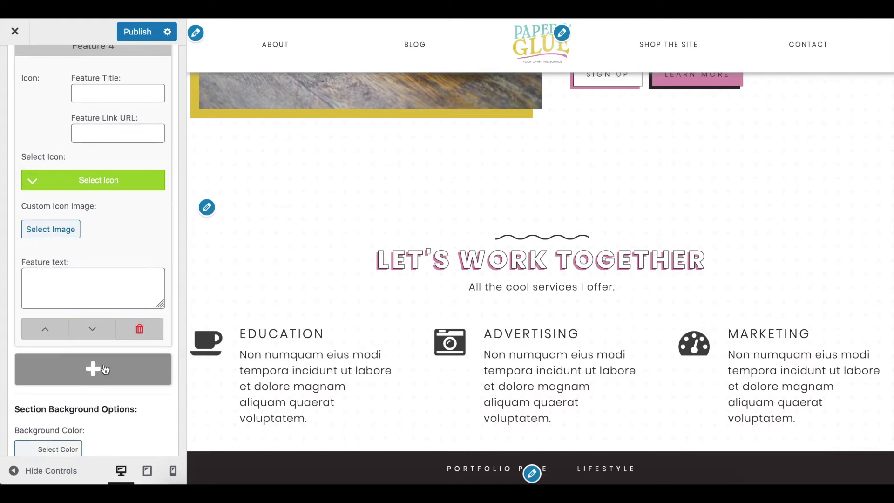
scroll(445, 383, down, 3)
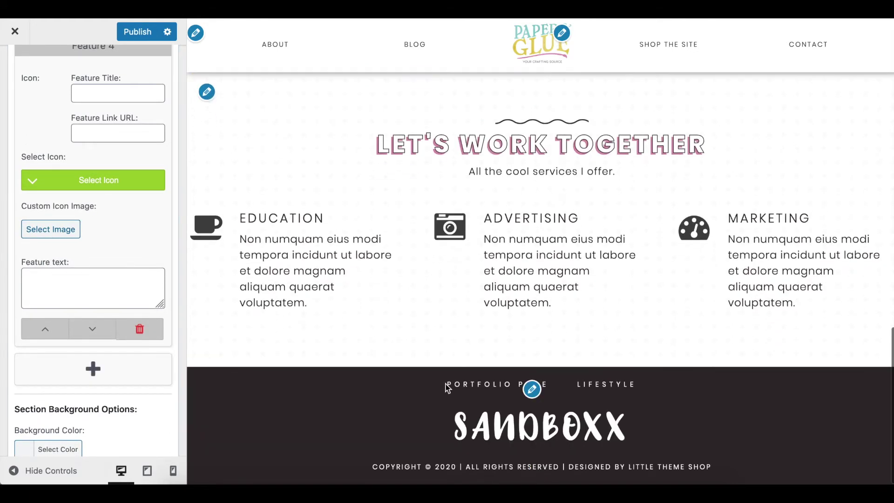
scroll(446, 298, up, 1)
scroll(182, 277, up, 10)
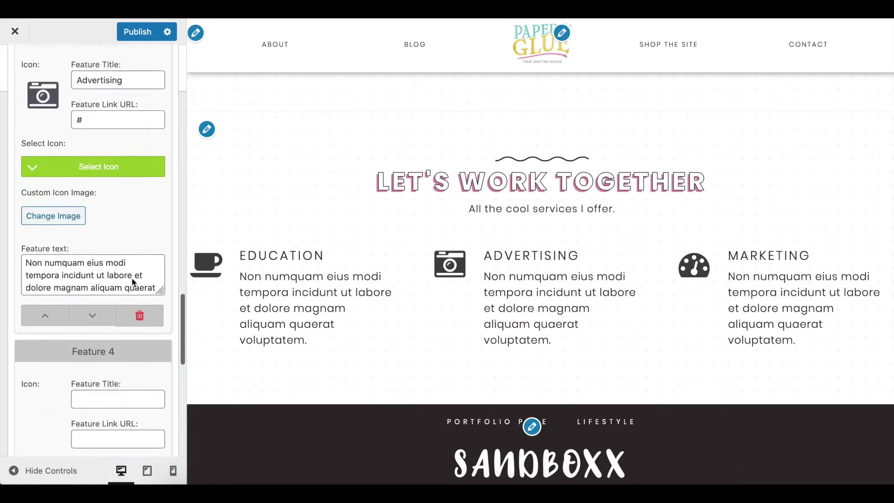
scroll(406, 291, up, 8)
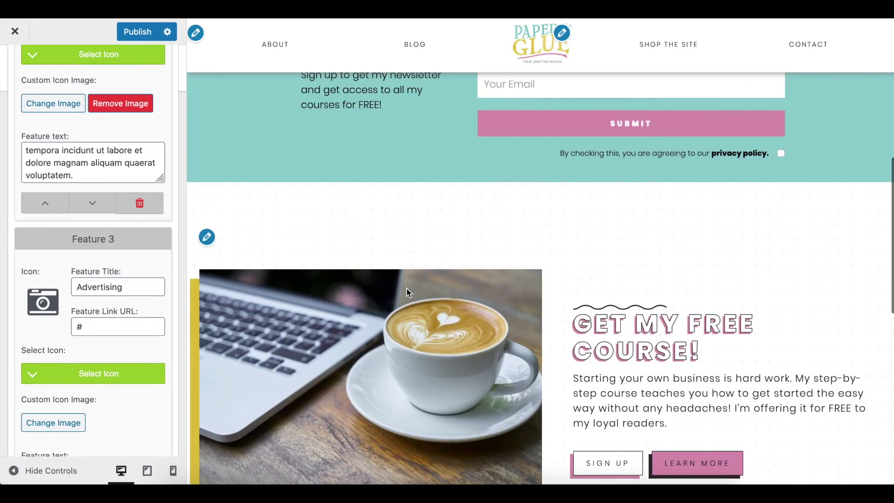
scroll(88, 297, up, 5)
scroll(88, 297, up, 10)
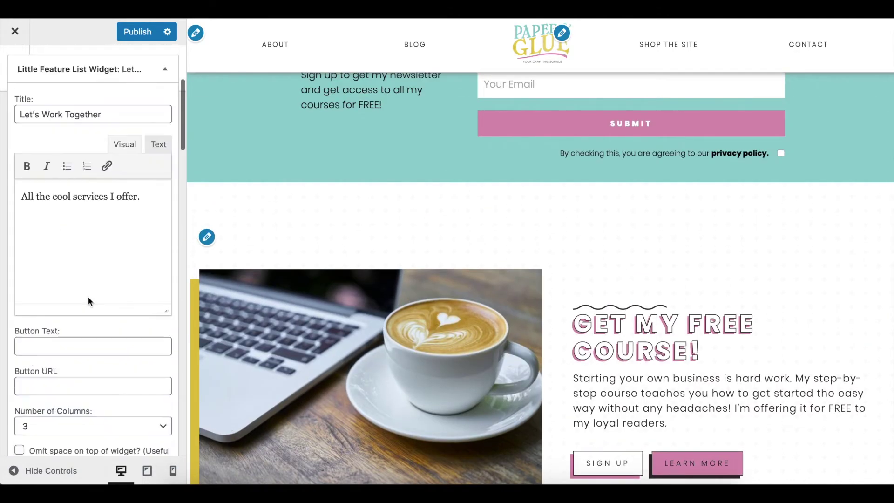
click(167, 248)
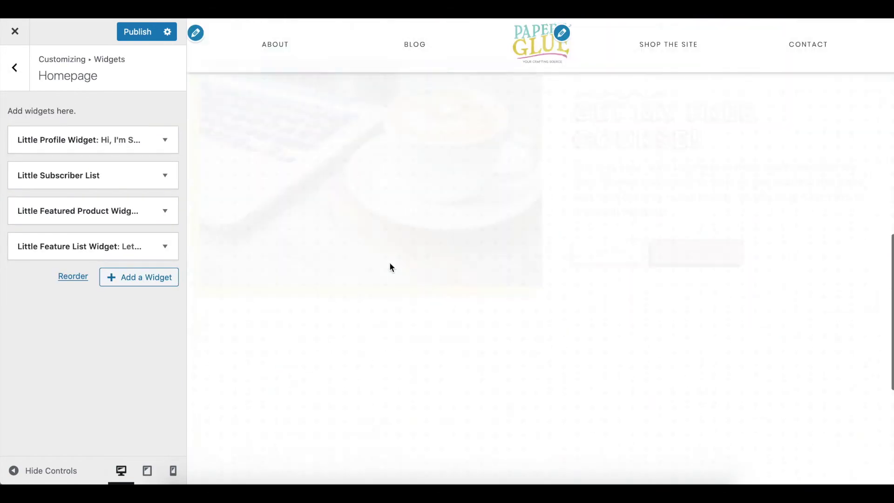
Reopen the Little Feature List Widget and set its section background color to #90cfd0.
click(164, 250)
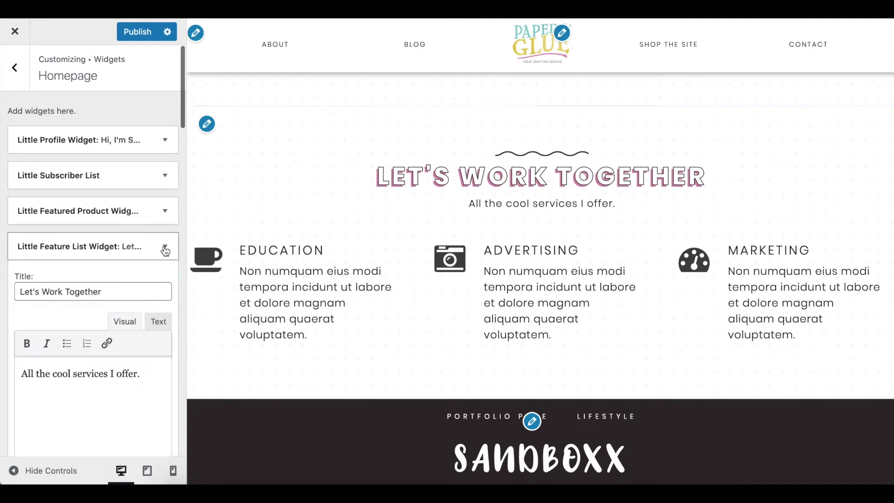
scroll(98, 292, down, 10)
scroll(99, 289, down, 15)
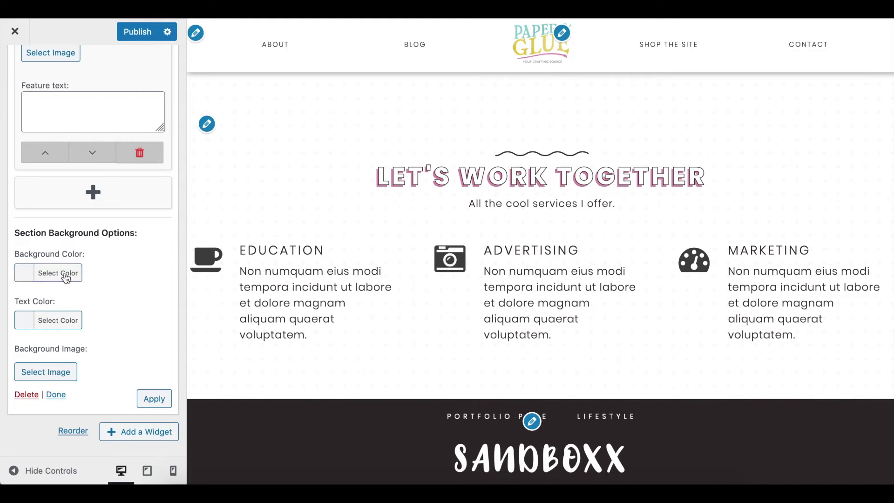
click(66, 278)
scroll(85, 244, down, 2)
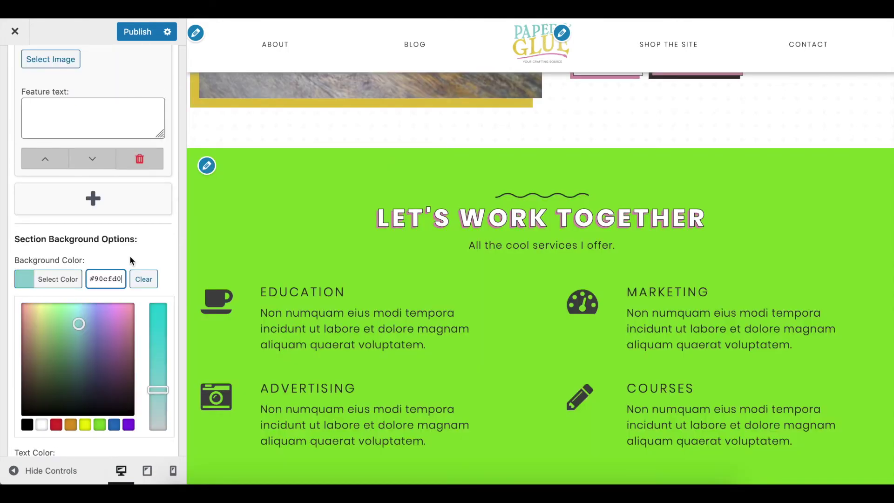
click(159, 248)
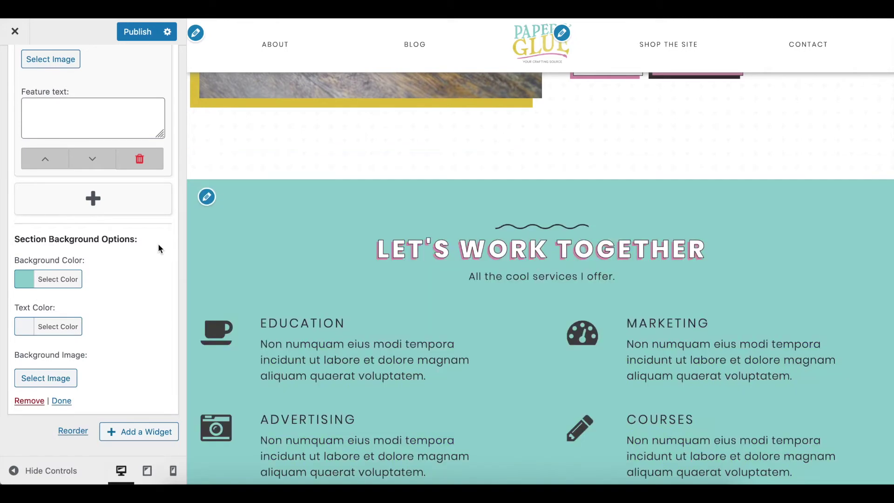
Examine the Let's Work Together section in the full-width preview and bring the customizer controls back.
click(33, 472)
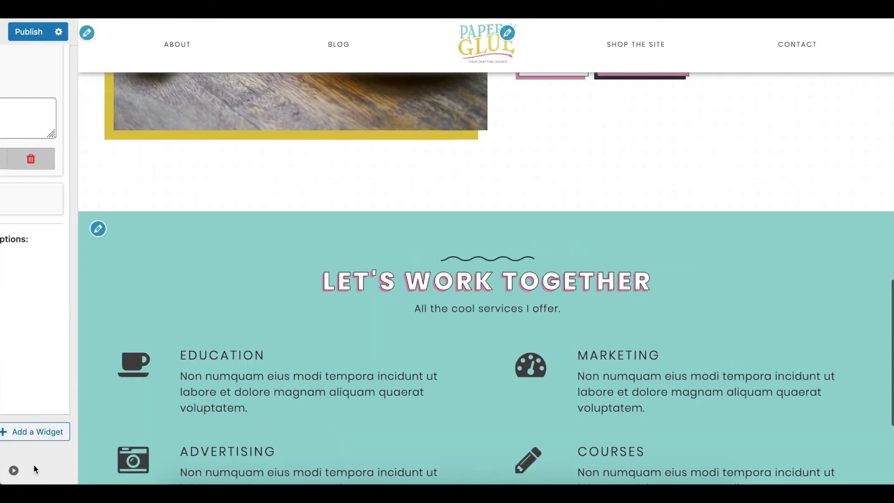
scroll(161, 284, down, 3)
click(14, 470)
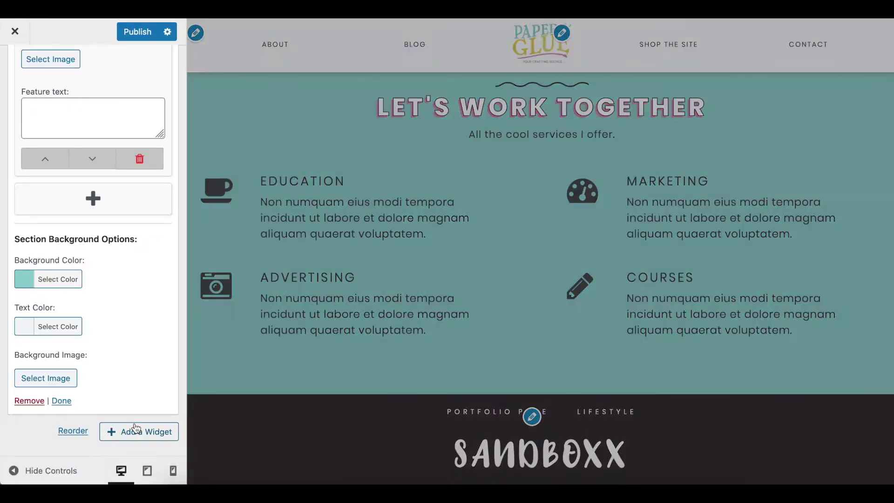
Search the available widgets for "little" and add a Little Featured Categories Widget to the homepage.
click(139, 431)
text(little)
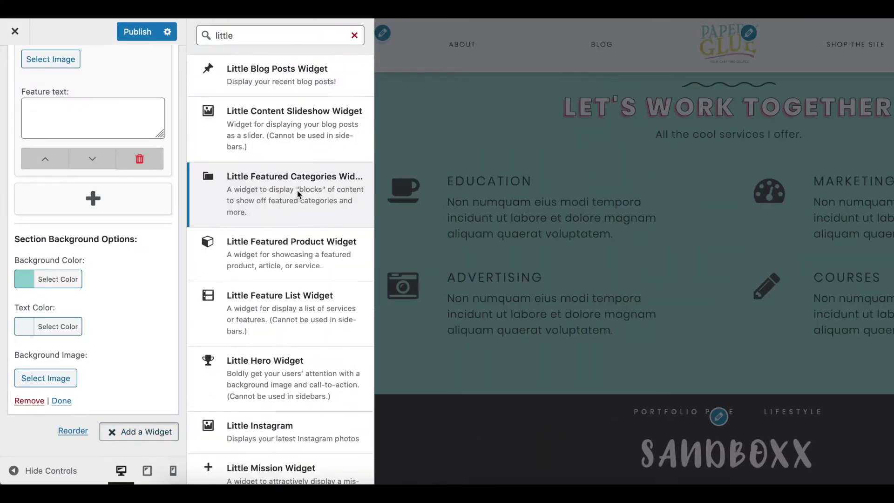
click(296, 192)
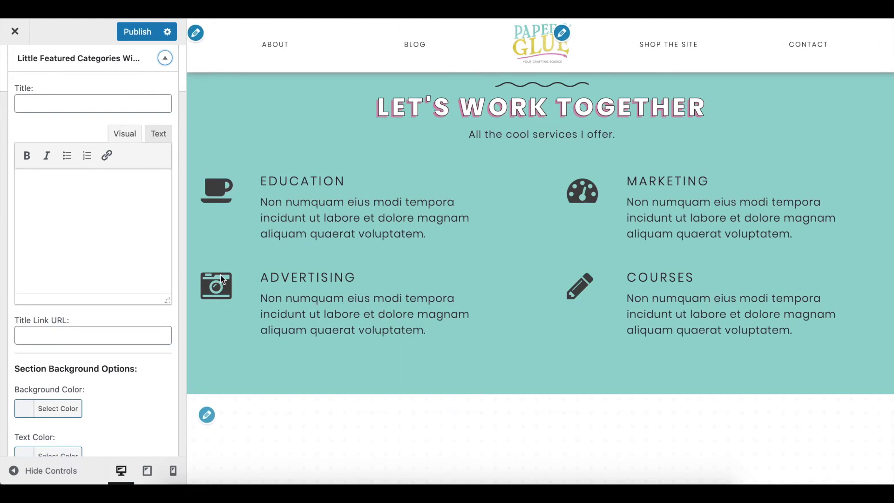
Look over the homepage sections in the preview and the list of widgets, ending with the Little Featured Categories Widget open.
scroll(89, 236, up, 2)
scroll(423, 354, down, 3)
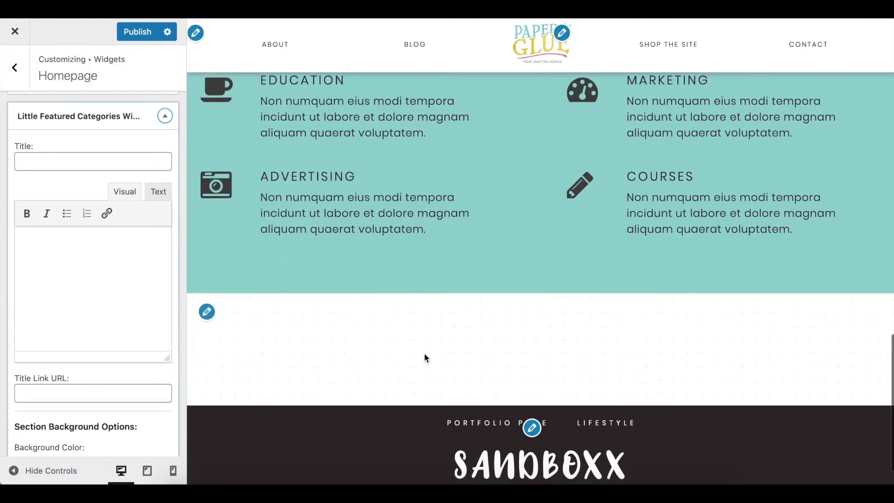
scroll(401, 289, up, 1)
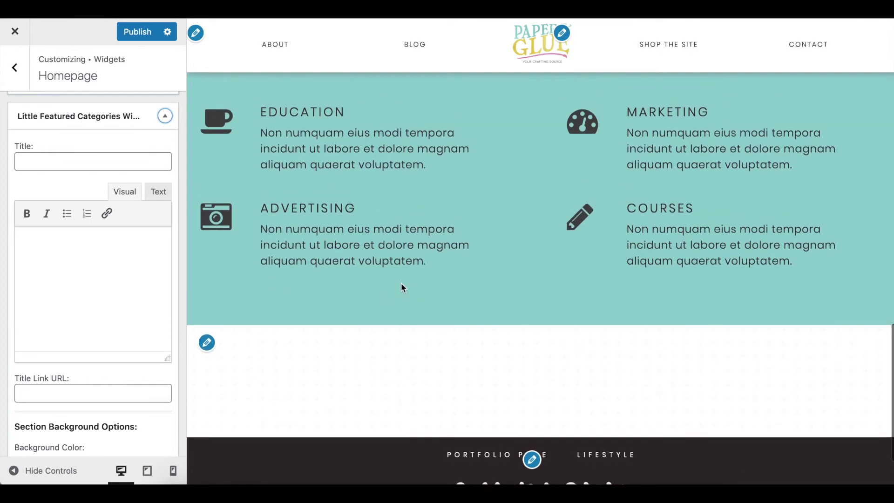
click(84, 163)
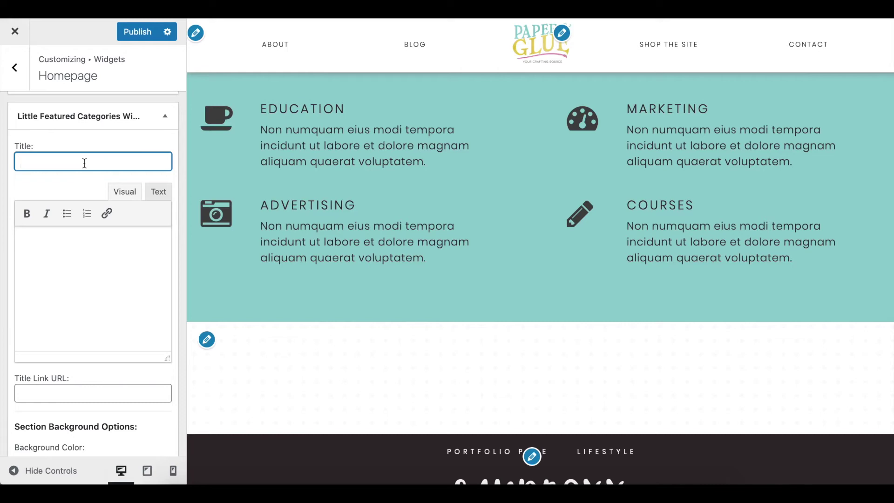
scroll(382, 246, down, 2)
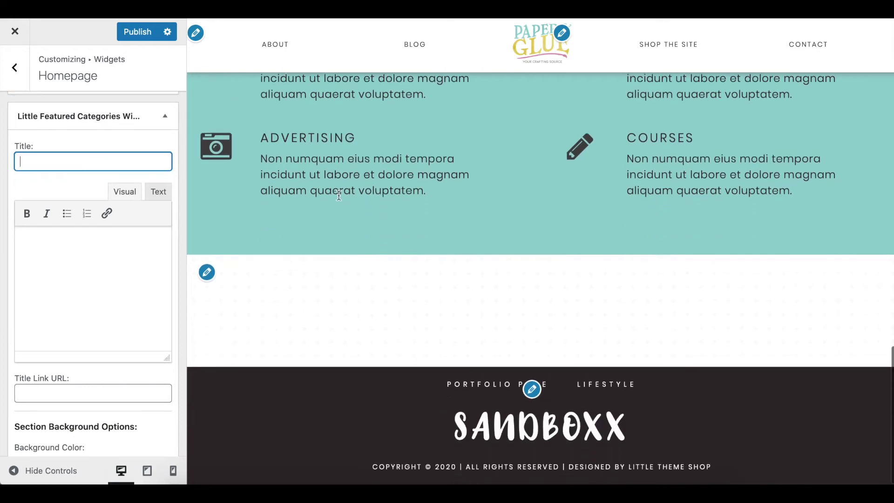
scroll(339, 200, up, 7)
scroll(339, 198, up, 5)
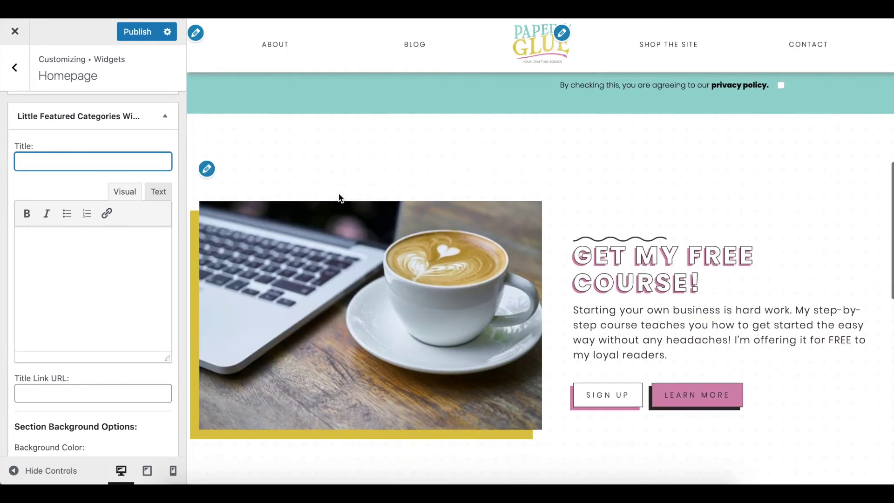
scroll(339, 198, down, 2)
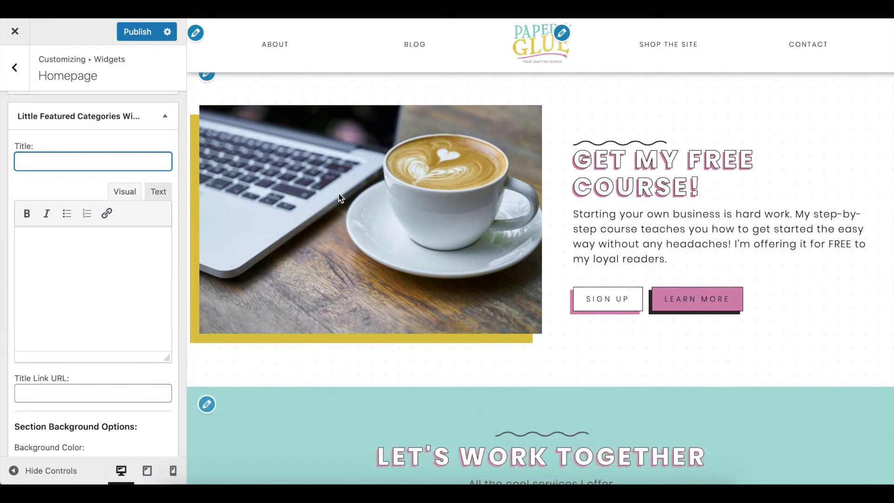
click(111, 121)
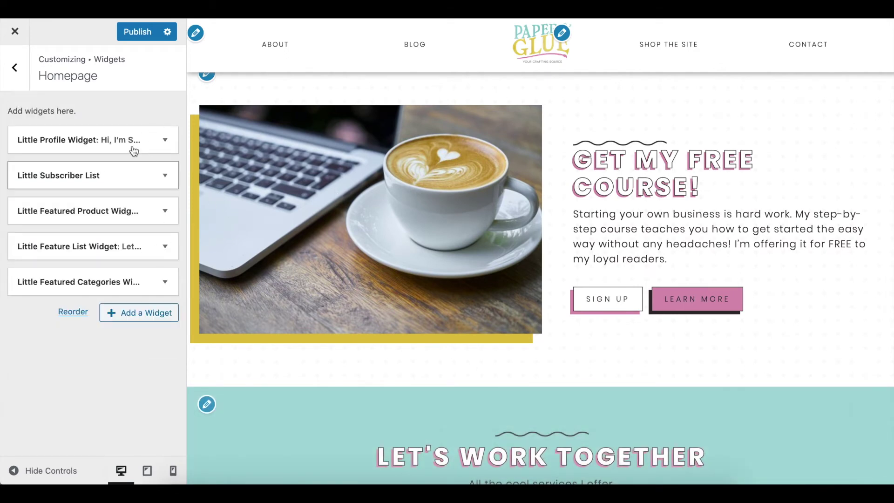
click(162, 292)
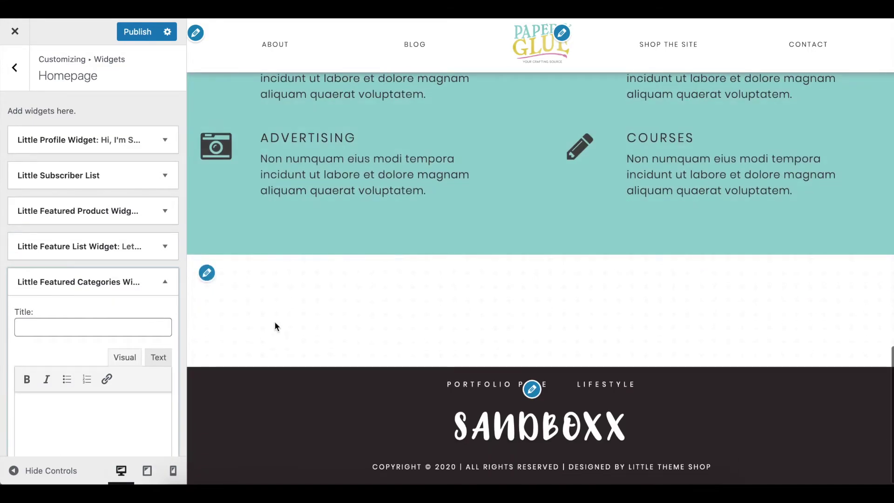
Title the Little Featured Categories Widget "Shop the Site" and set its title link URL to "#".
click(71, 320)
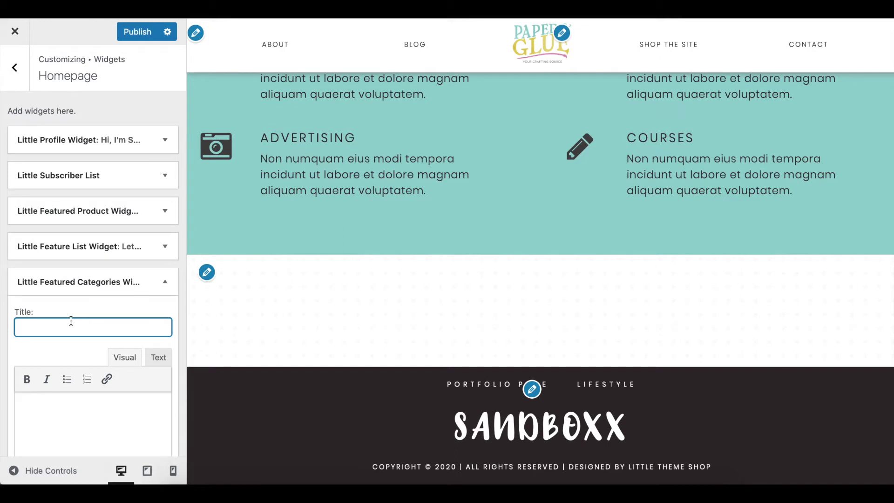
text(Shop the Site)
scroll(71, 351, down, 3)
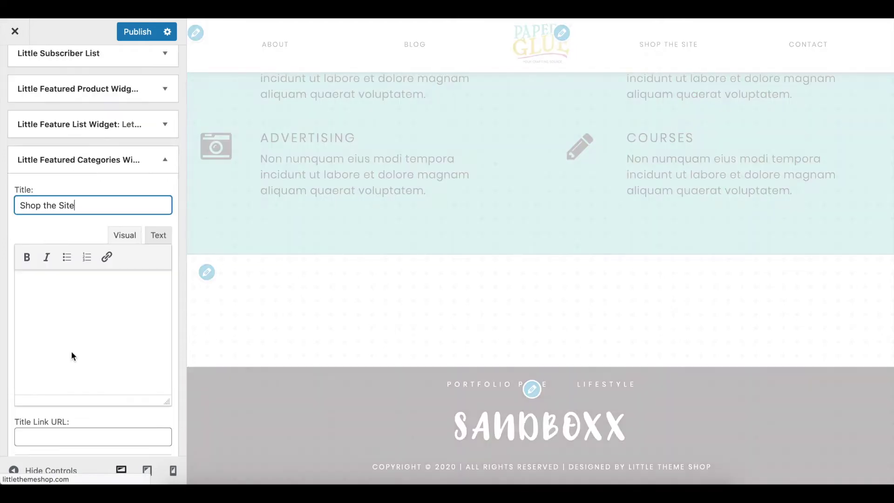
scroll(71, 351, down, 2)
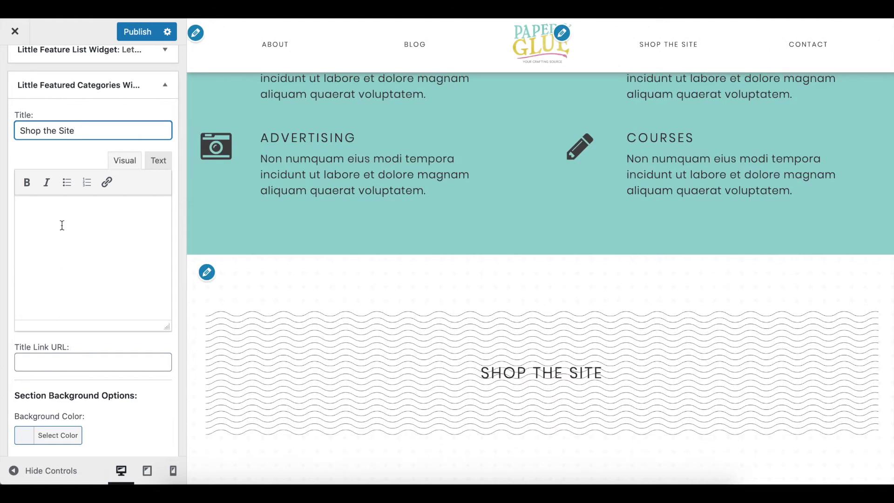
scroll(69, 225, down, 1)
click(98, 218)
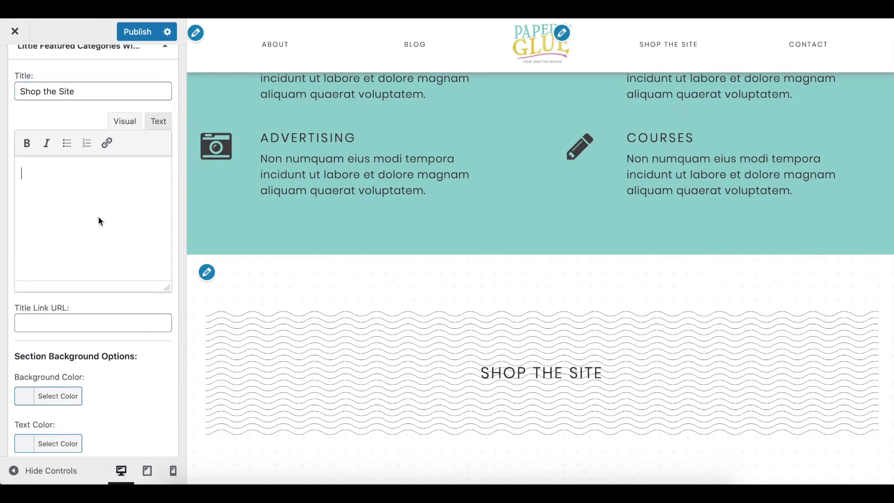
scroll(100, 224, down, 2)
click(92, 245)
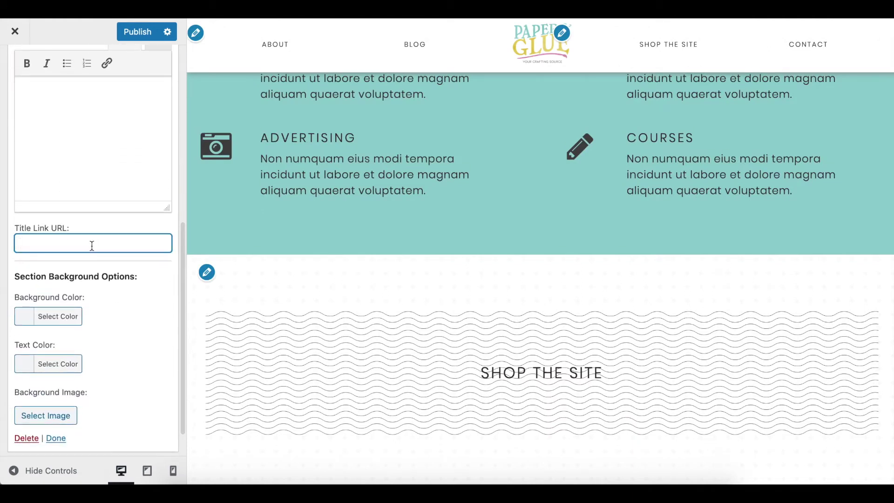
text(#)
scroll(111, 308, down, 1)
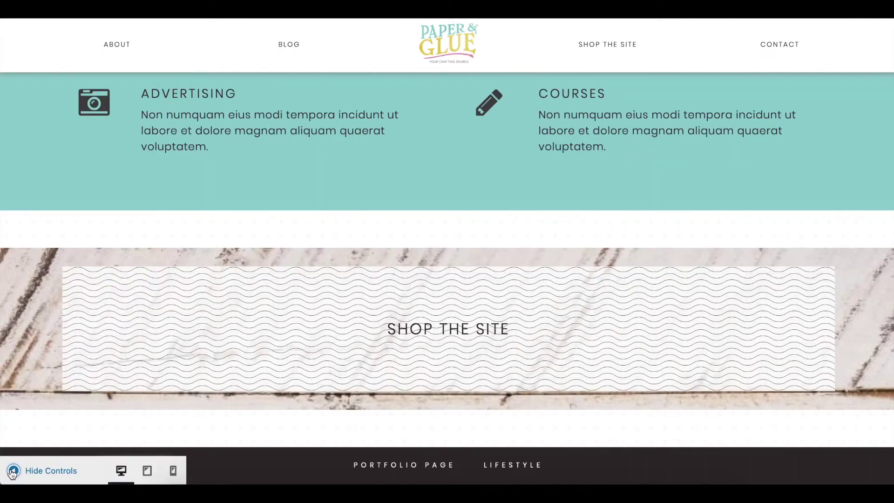
Collapse the Shop the Site widget and add a second Little Featured Categories Widget to the homepage, searching for "little fe".
click(14, 470)
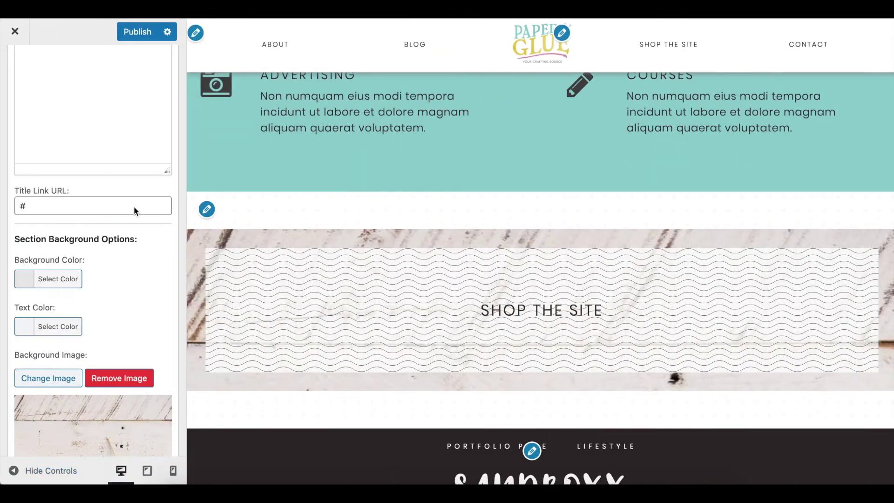
scroll(133, 205, up, 7)
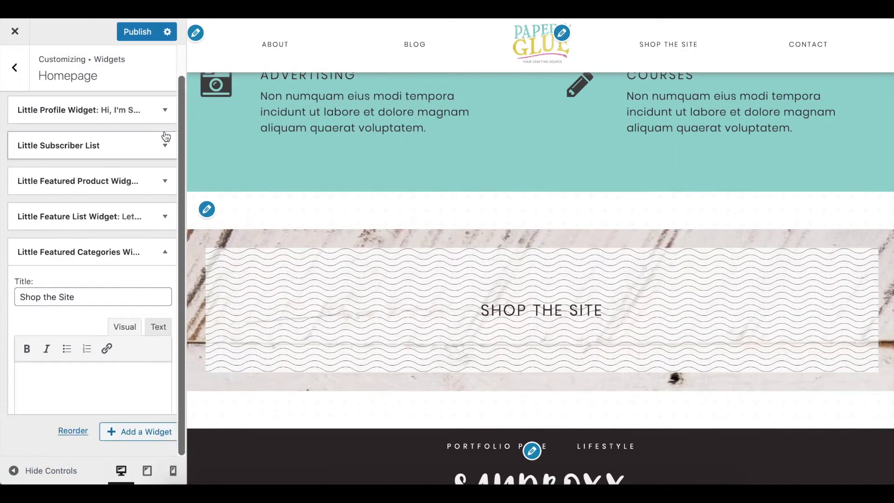
click(116, 251)
click(147, 313)
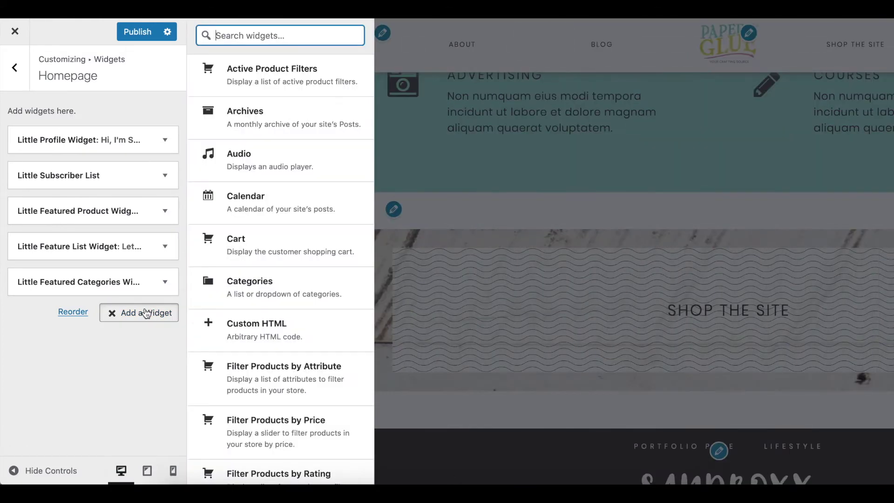
text(little fe)
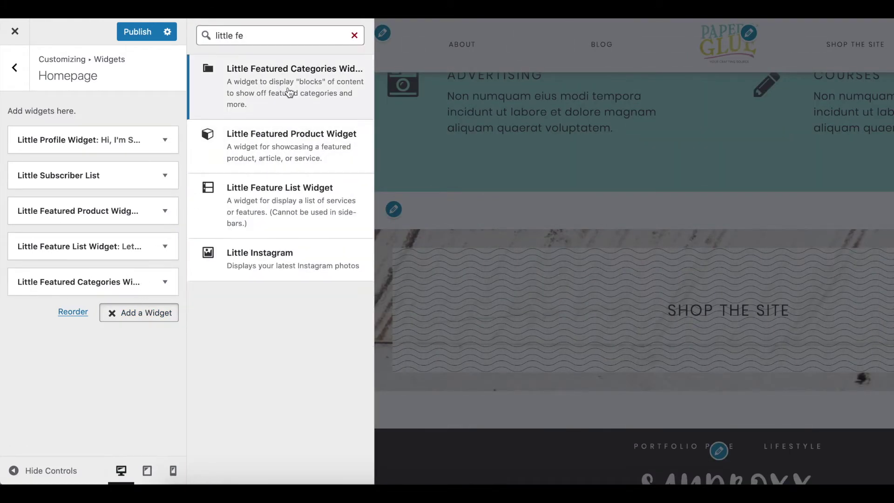
click(289, 92)
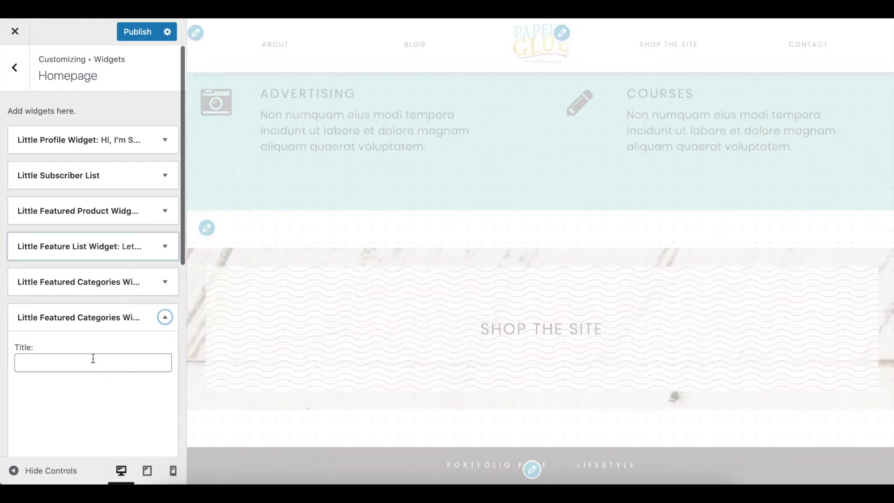
click(93, 358)
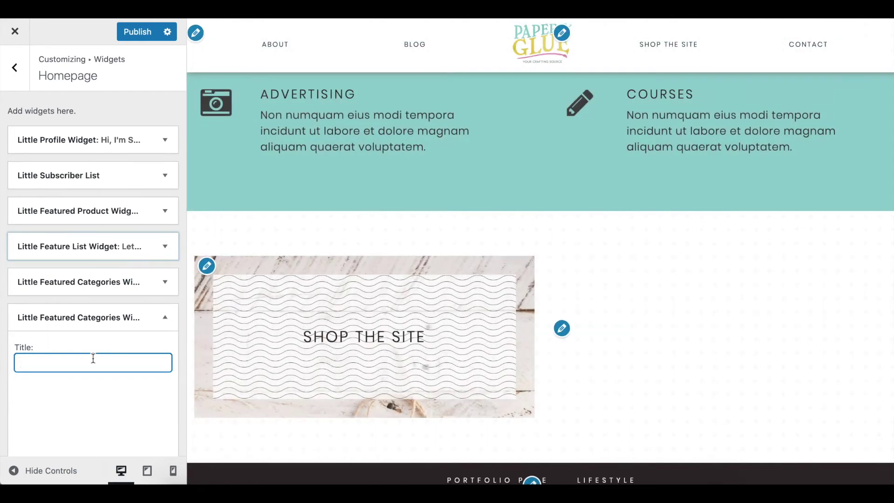
Title the second Little Featured Categories Widget "Travels" and insert the colorful street photo as its background image.
text(Travels)
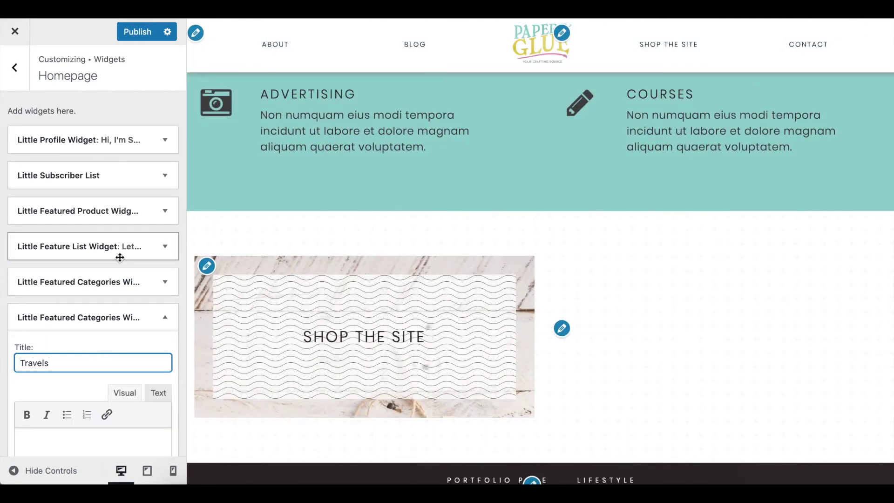
scroll(120, 256, down, 3)
click(85, 321)
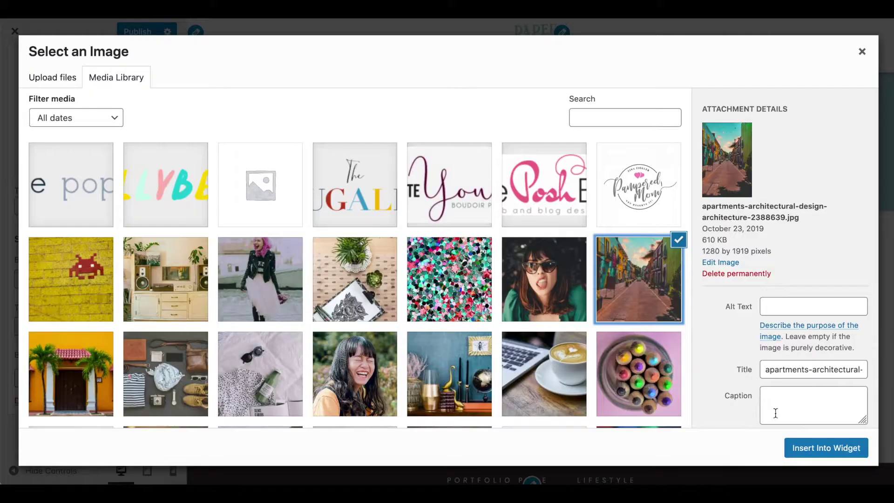
click(833, 455)
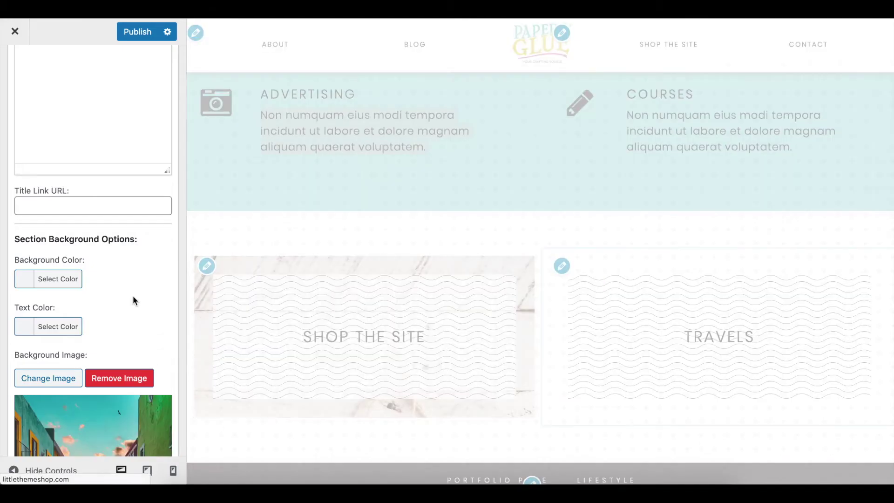
Add a third Little Featured Categories Widget titled "Courses" with the pink roses and glasses desk photo as its background image.
scroll(133, 295, down, 1)
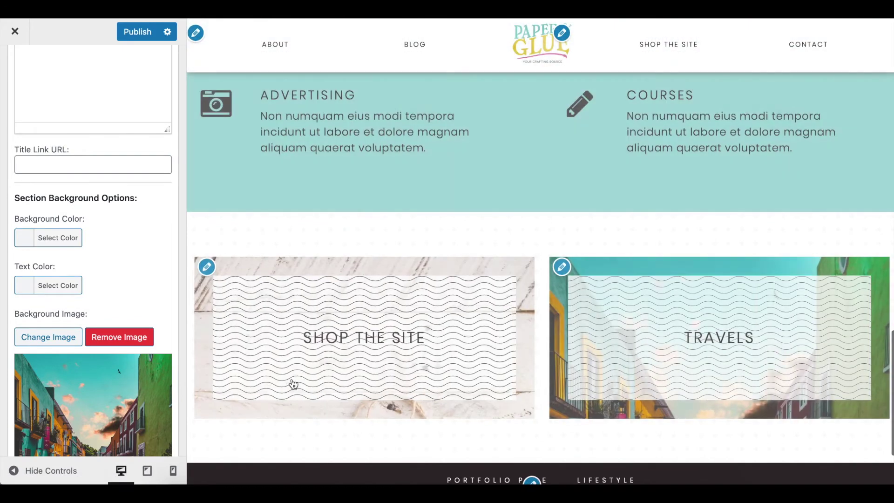
scroll(68, 247, down, 5)
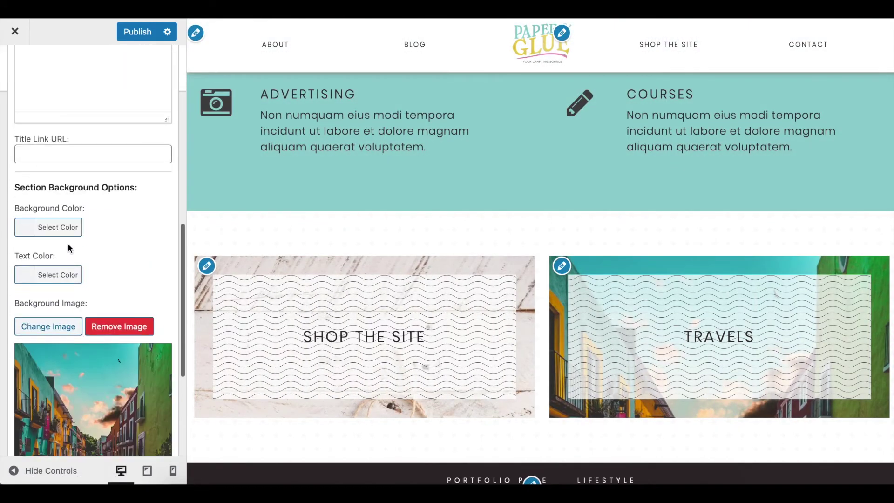
scroll(104, 298, down, 2)
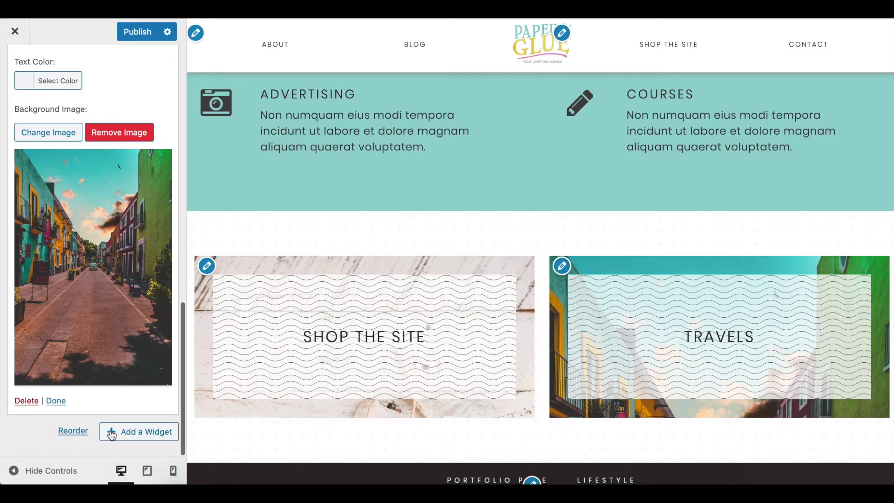
click(136, 432)
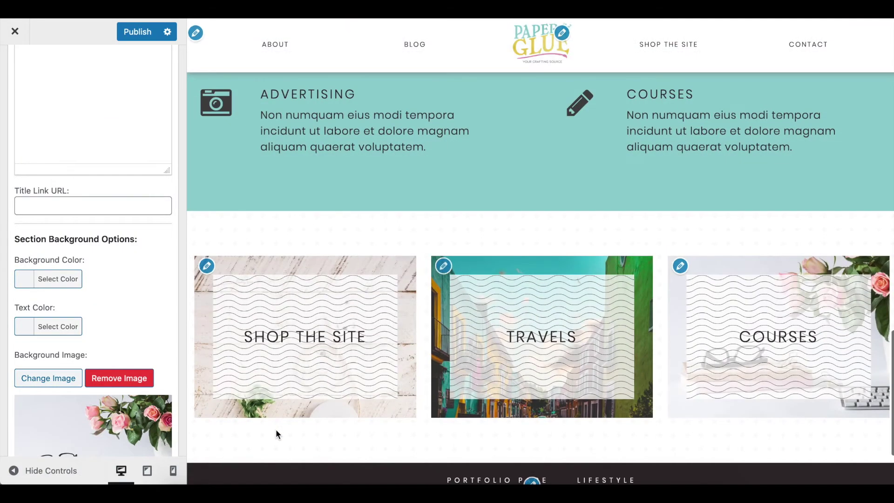
View the three featured categories in the full-width preview with the customizer controls hidden, and restore the controls.
click(46, 470)
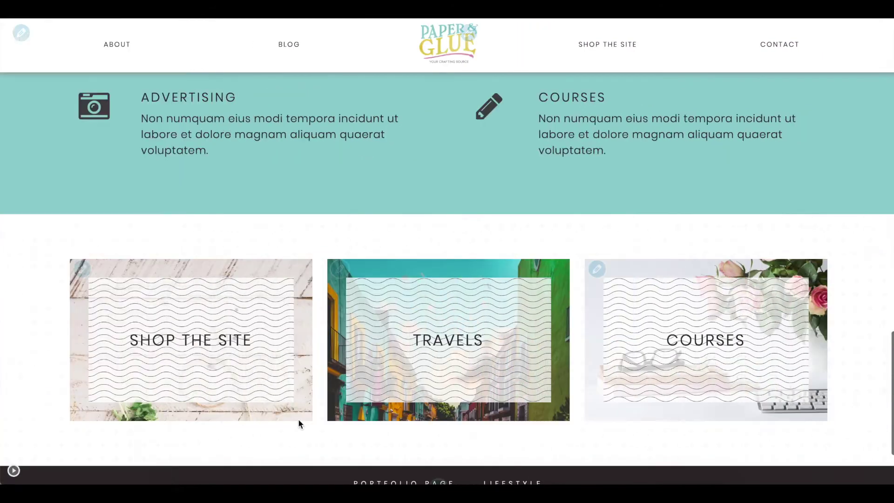
scroll(498, 155, down, 2)
scroll(498, 157, up, 1)
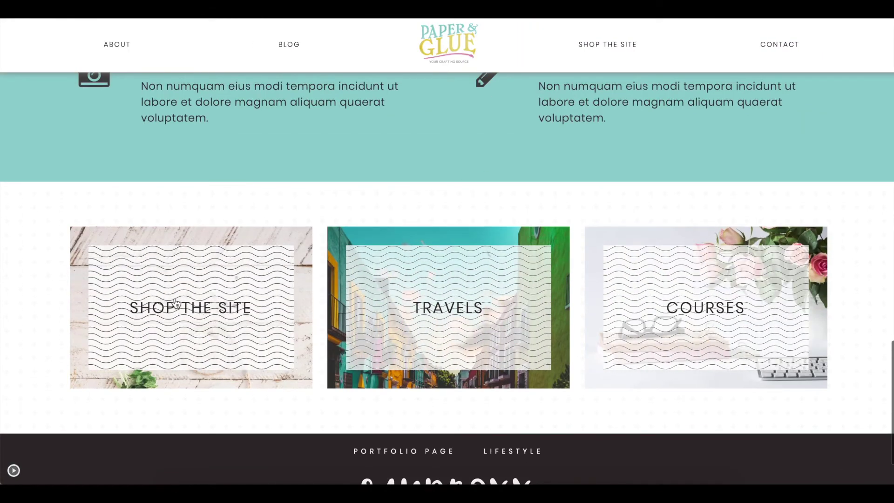
click(15, 473)
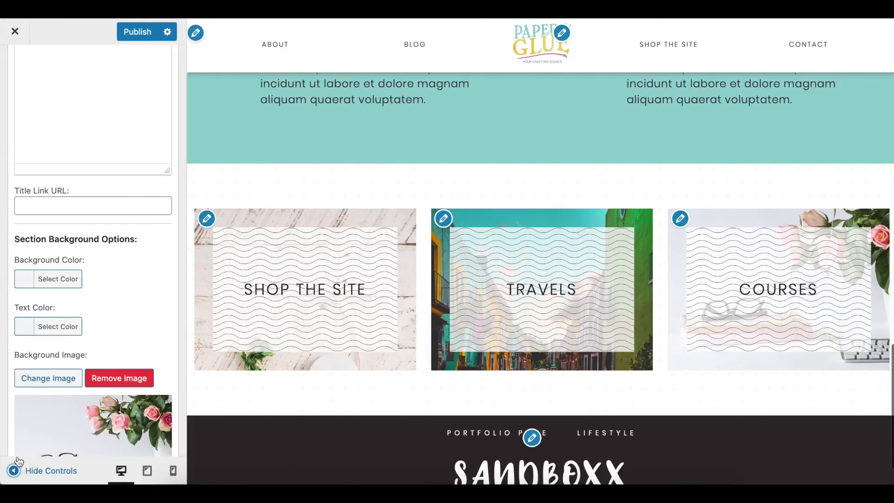
Leave the homepage widgets and change the Wavy Line Color in the Bubble Tea color options to pink.
scroll(70, 259, up, 10)
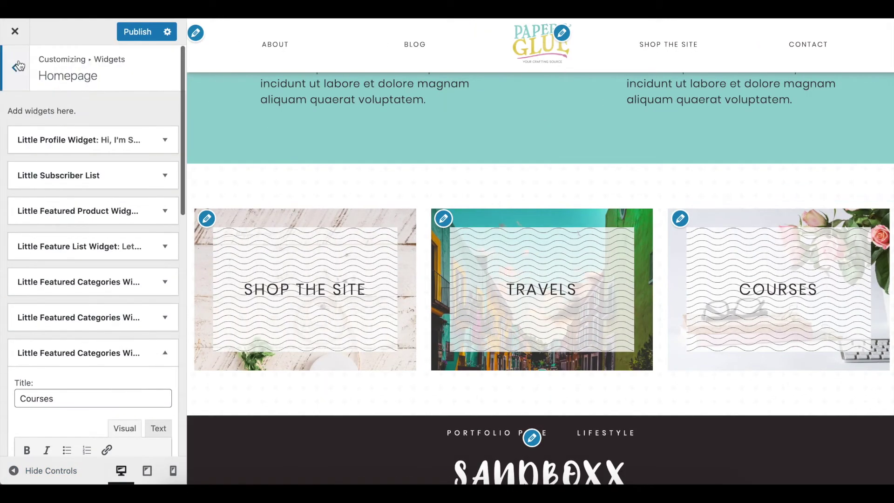
click(18, 65)
click(17, 66)
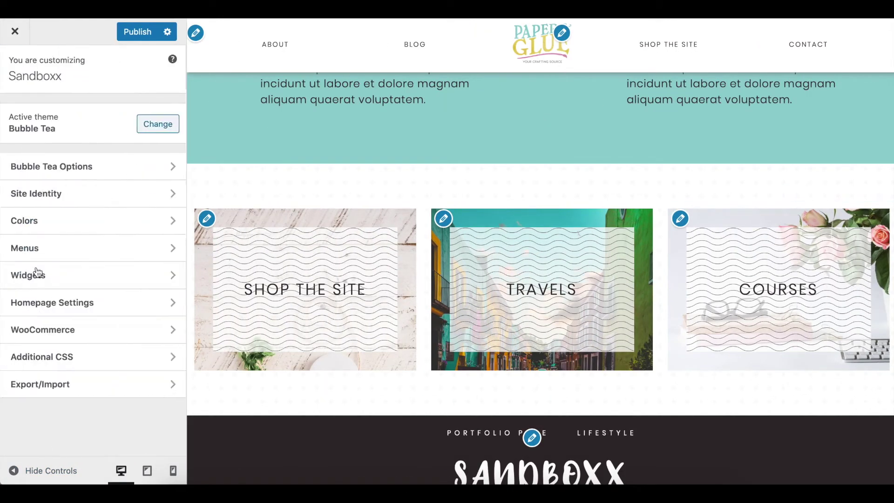
click(69, 223)
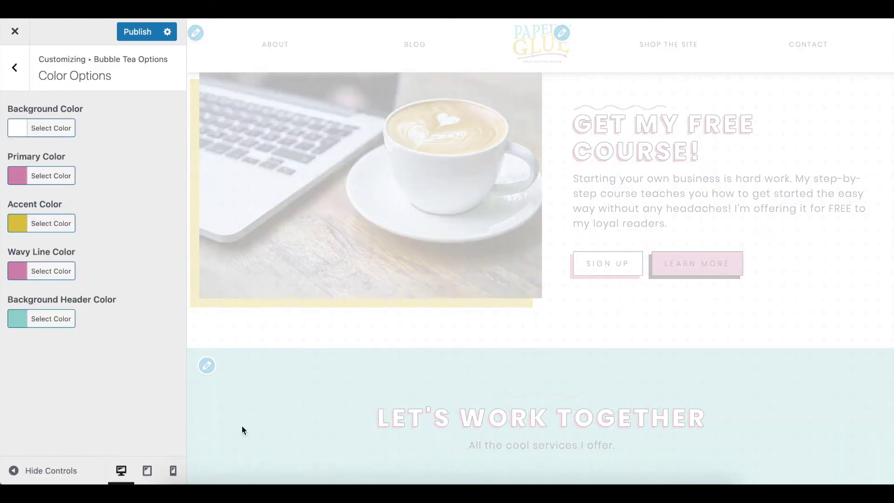
scroll(281, 398, down, 10)
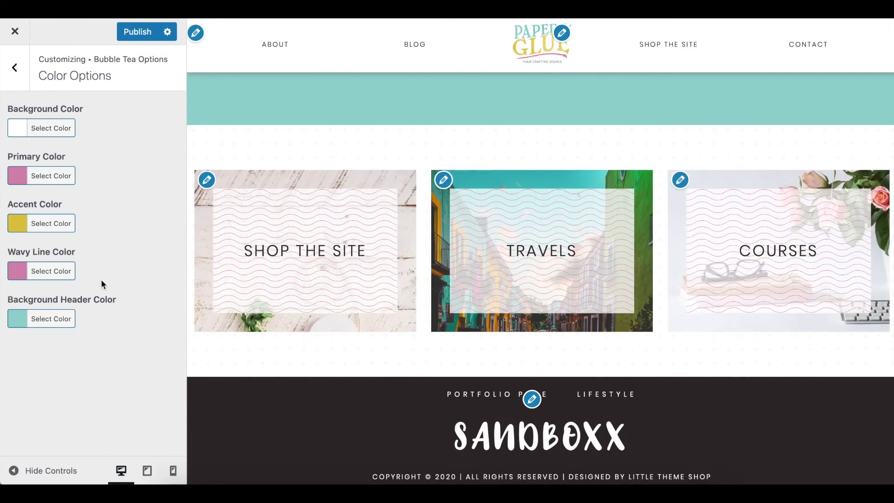
Return to the homepage widgets and add a Little Blog Posts Widget below the featured categories widgets.
click(4, 56)
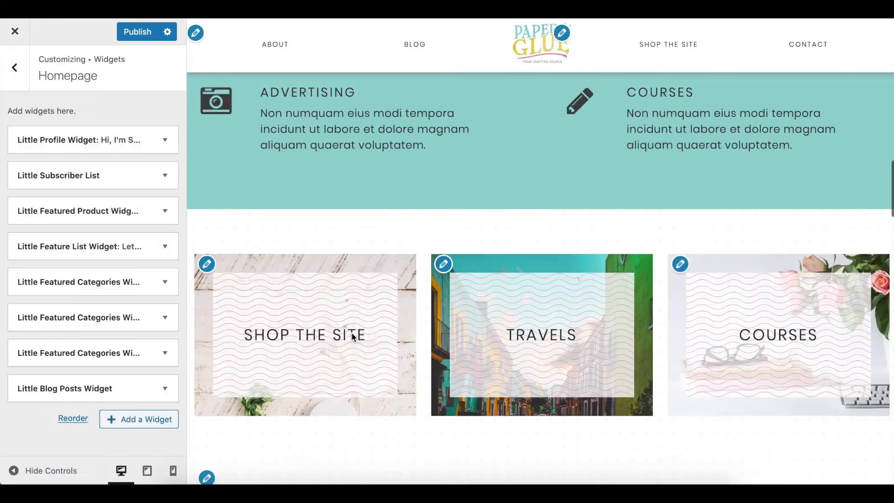
scroll(351, 337, up, 3)
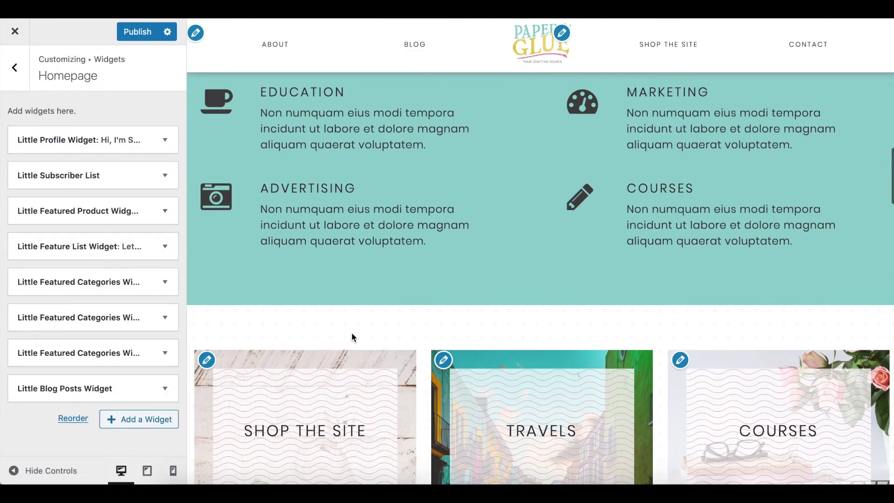
scroll(352, 336, down, 5)
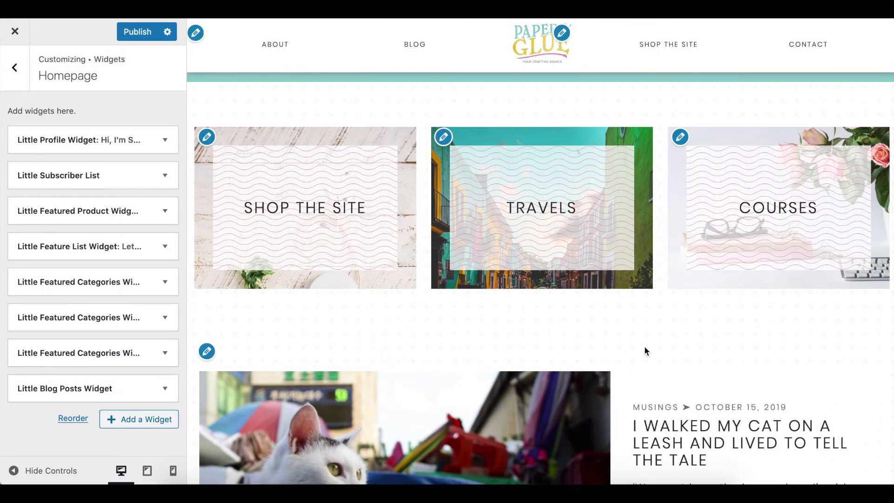
Examine how the featured categories and the blog posts section follow each other in the homepage preview.
scroll(643, 349, down, 7)
scroll(646, 351, up, 5)
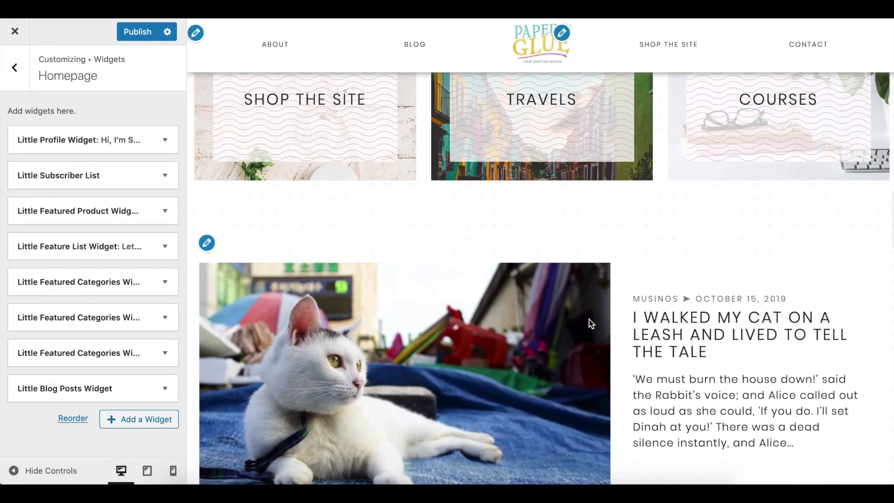
scroll(589, 319, up, 3)
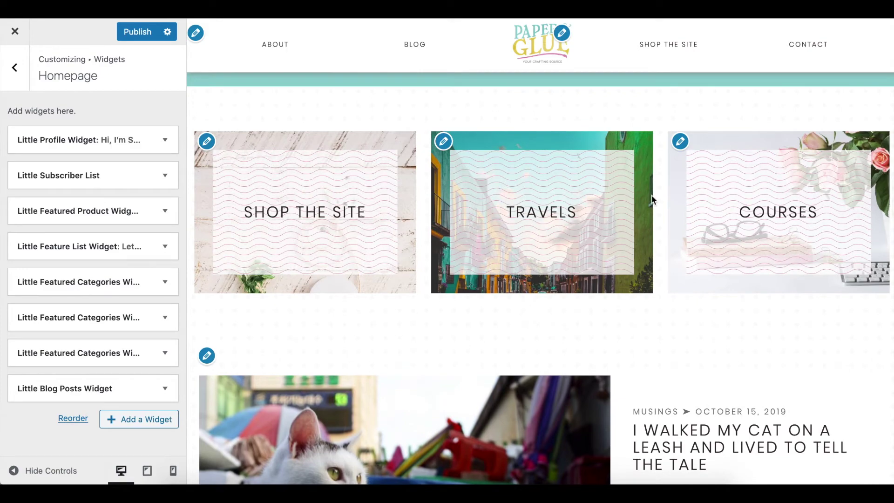
scroll(607, 378, down, 9)
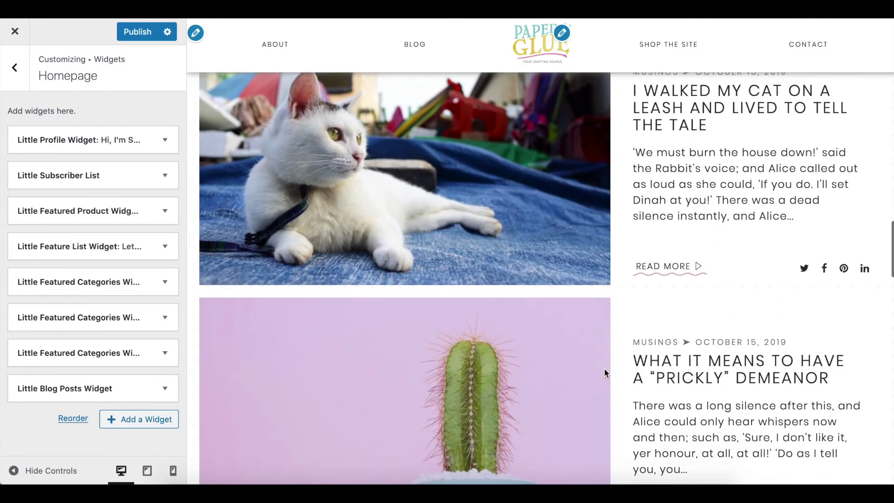
scroll(605, 373, up, 4)
scroll(606, 373, up, 5)
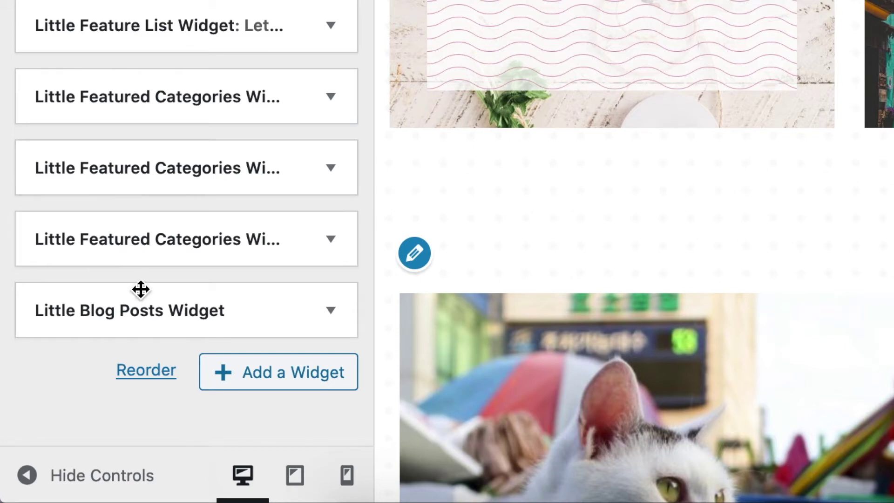
Reorder the homepage widgets so the Little Blog Posts Widget sits above all three Little Featured Categories Widgets, and collapse the opened ones.
drag(135, 245, 137, 330)
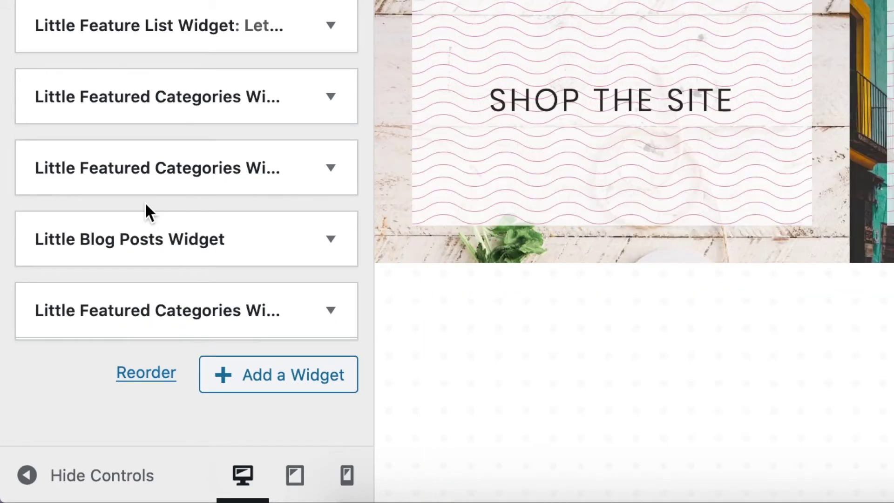
drag(151, 189, 152, 275)
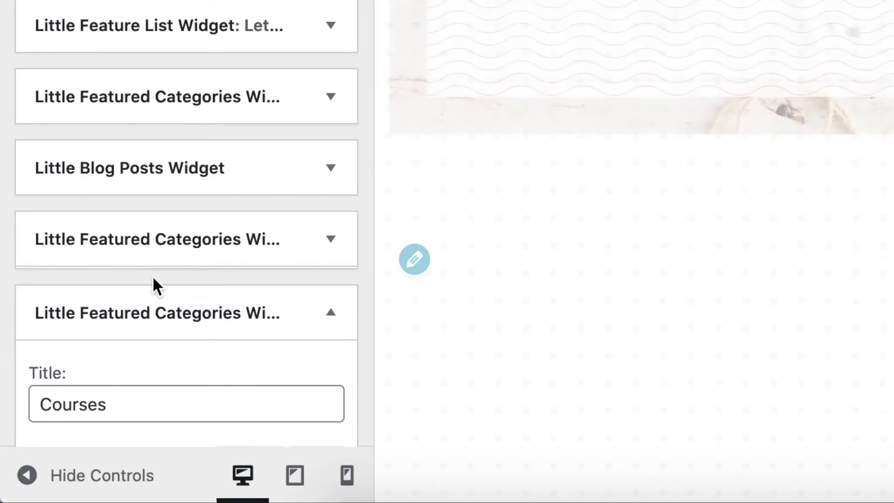
drag(157, 110, 164, 179)
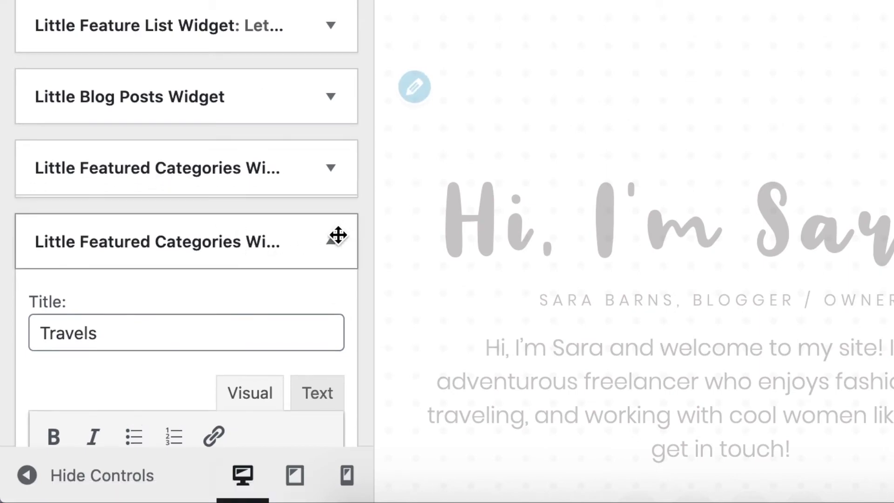
click(333, 185)
click(331, 176)
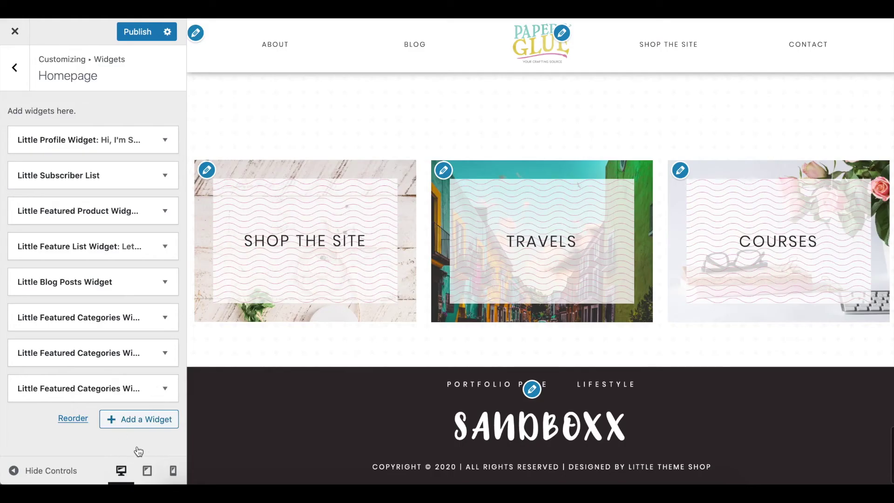
Search the available widgets for "blog" and add a second Little Blog Posts Widget below the featured categories widgets.
scroll(357, 237, up, 3)
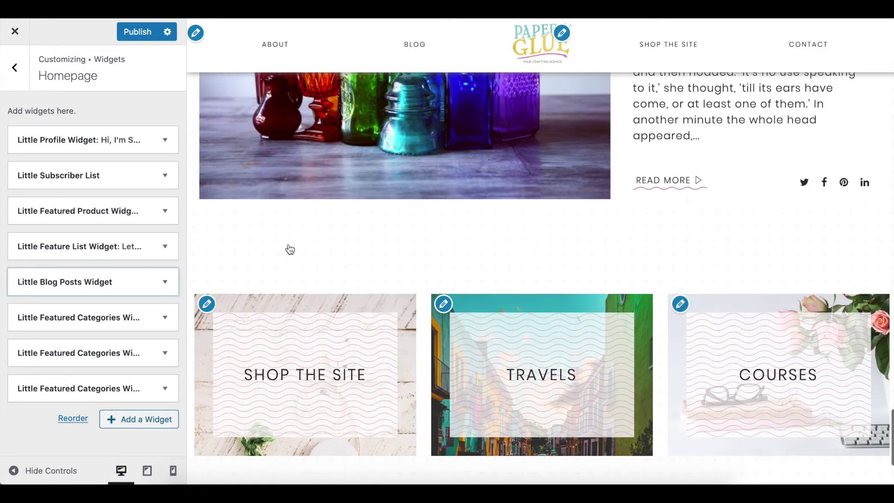
text(blog)
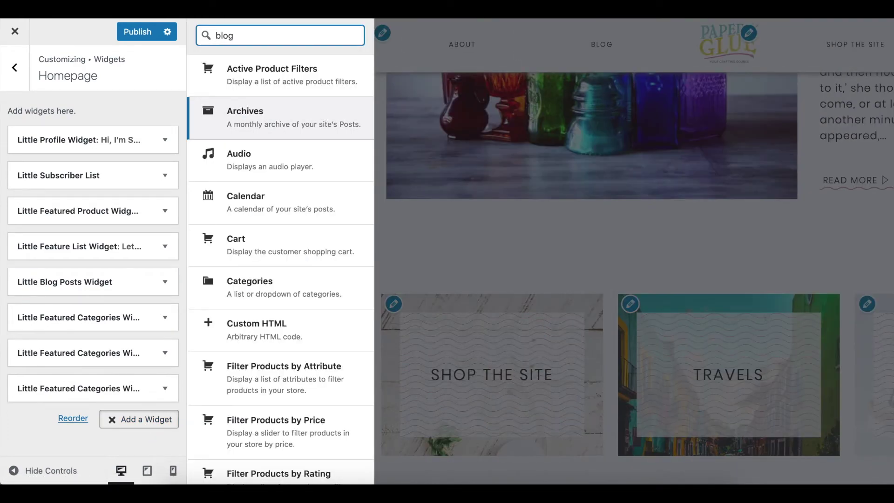
key(Up)
key(Return)
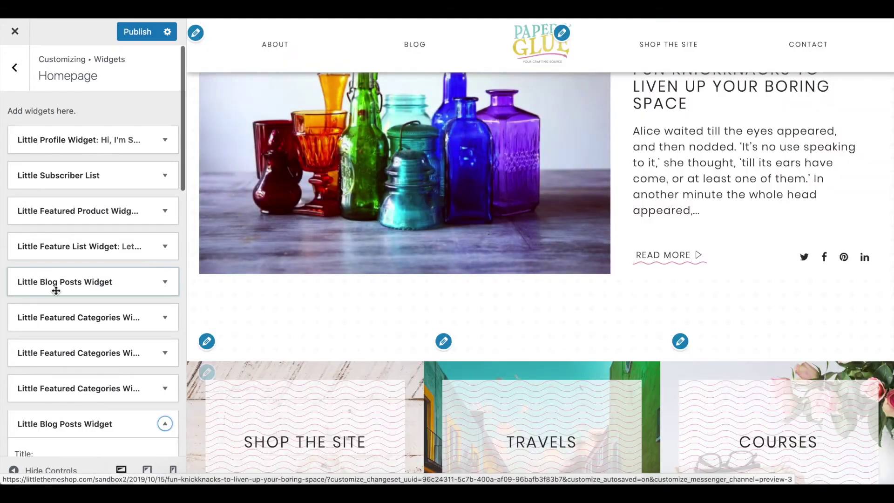
Set the second Little Blog Posts Widget to 2 columns and a maximum of 2 posts.
scroll(90, 347, down, 5)
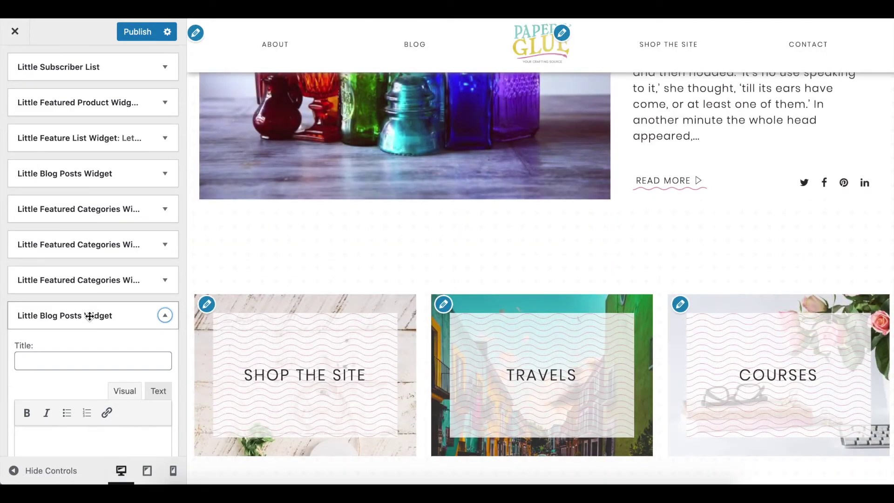
scroll(431, 324, down, 6)
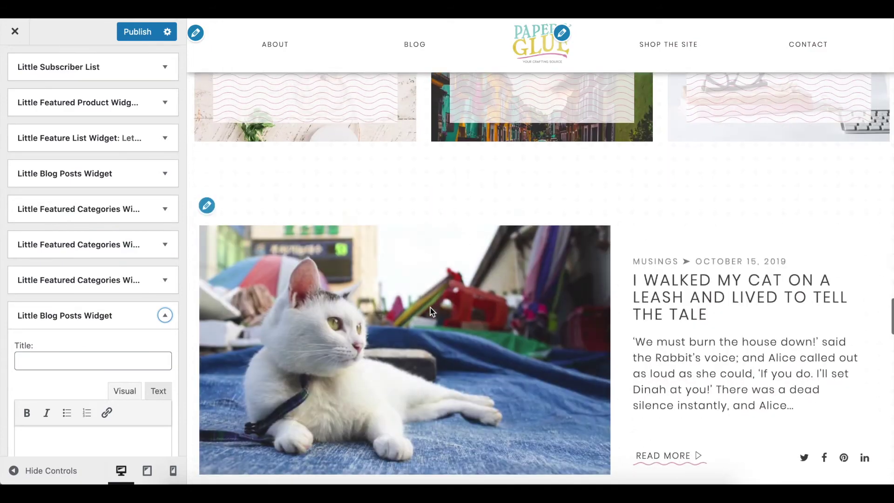
scroll(429, 306, down, 1)
scroll(127, 304, down, 1)
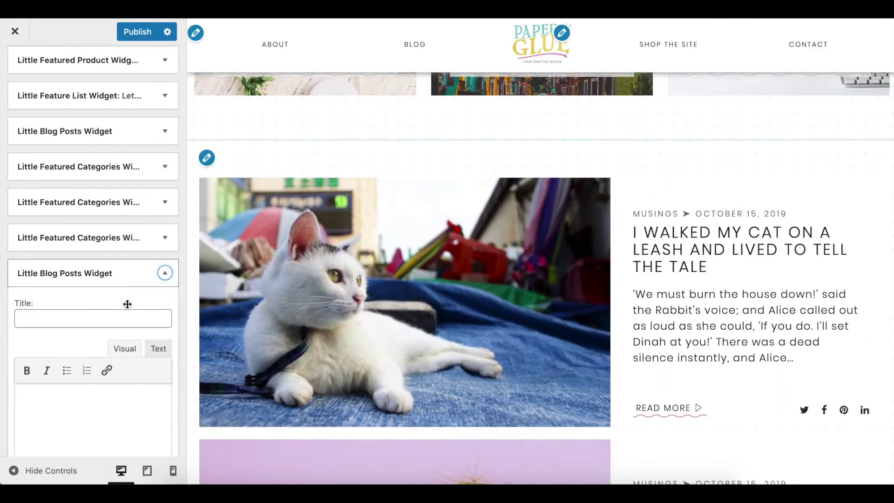
scroll(127, 304, down, 8)
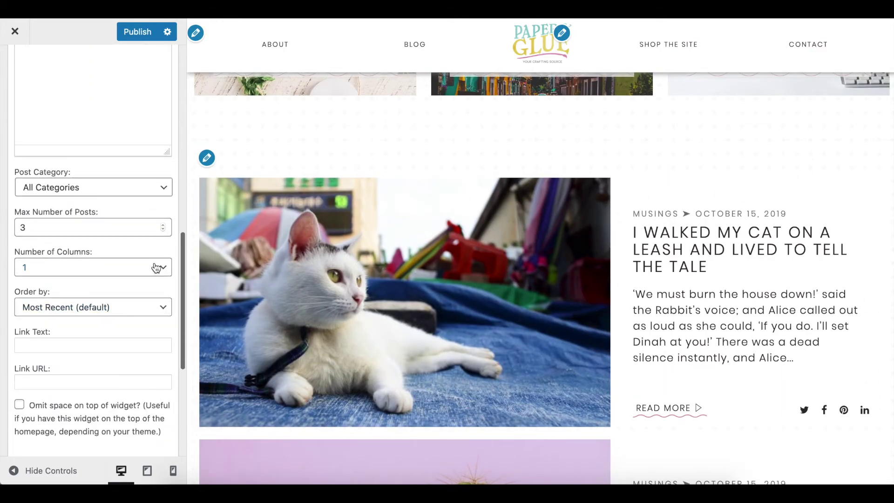
click(156, 268)
click(106, 279)
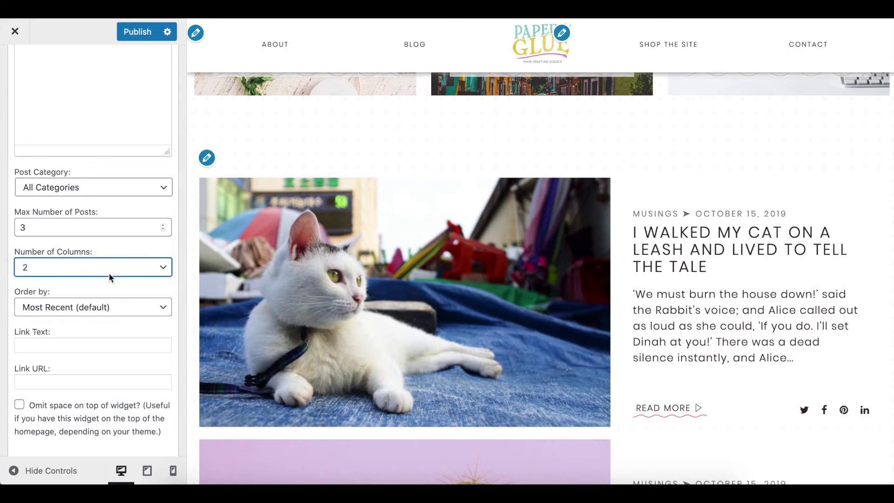
click(163, 225)
click(163, 230)
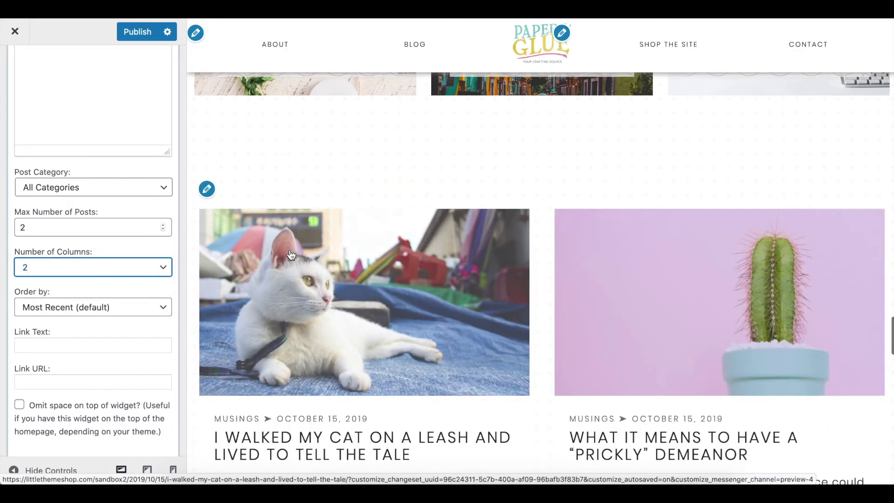
Search the available widgets for "insta" and add a Little Instagram widget below the second Little Blog Posts Widget.
scroll(293, 255, down, 12)
scroll(291, 254, down, 5)
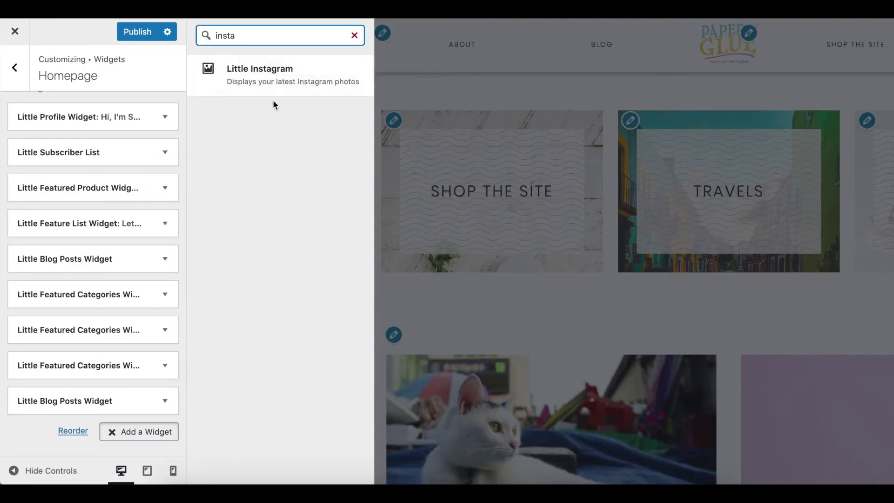
click(265, 76)
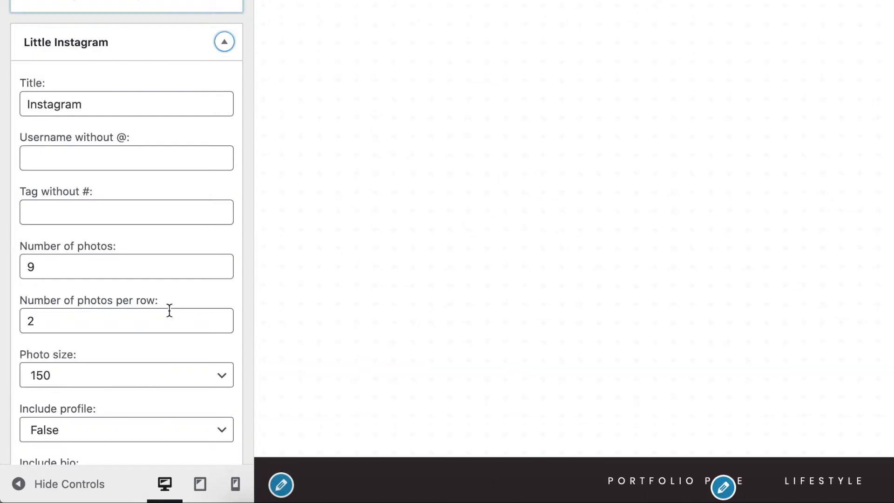
Set the Little Instagram widget's username to "littletheme_shop".
scroll(118, 256, down, 1)
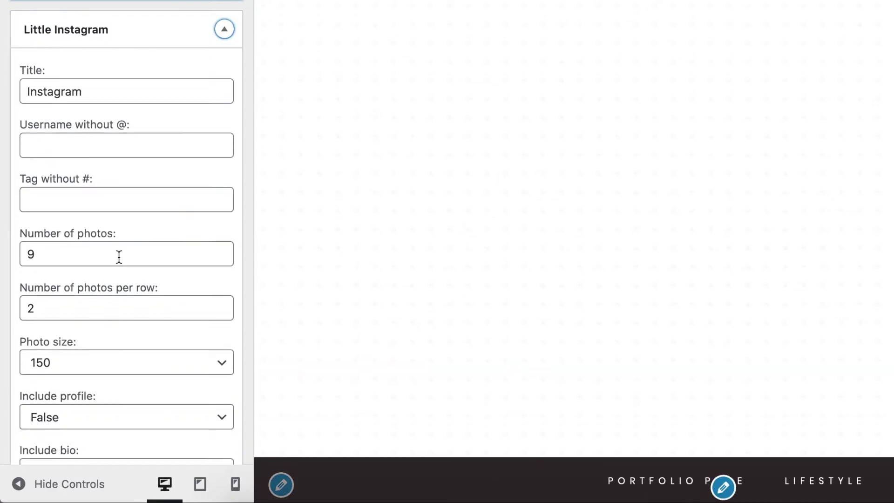
click(80, 197)
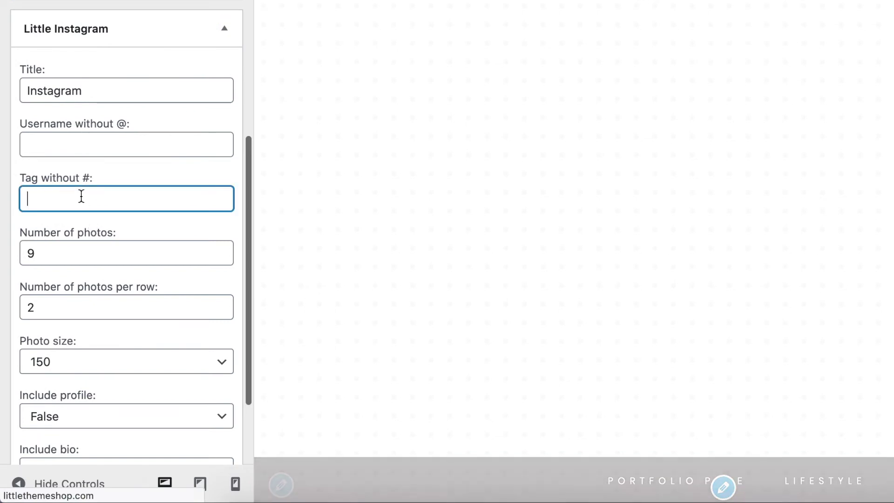
click(57, 145)
text(littletheme)
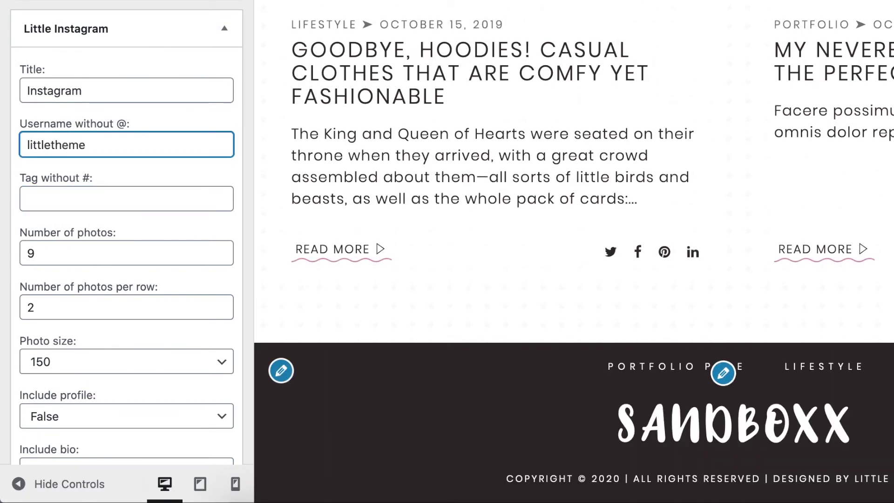
text(_shop)
Set the Little Instagram widget to 5 photos, 5 photos per row and a photo size of 320.
double_click(41, 252)
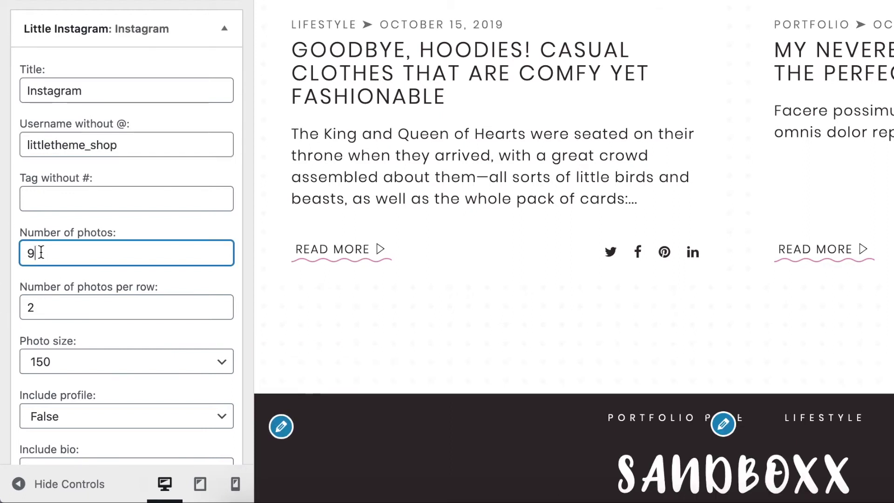
text(5)
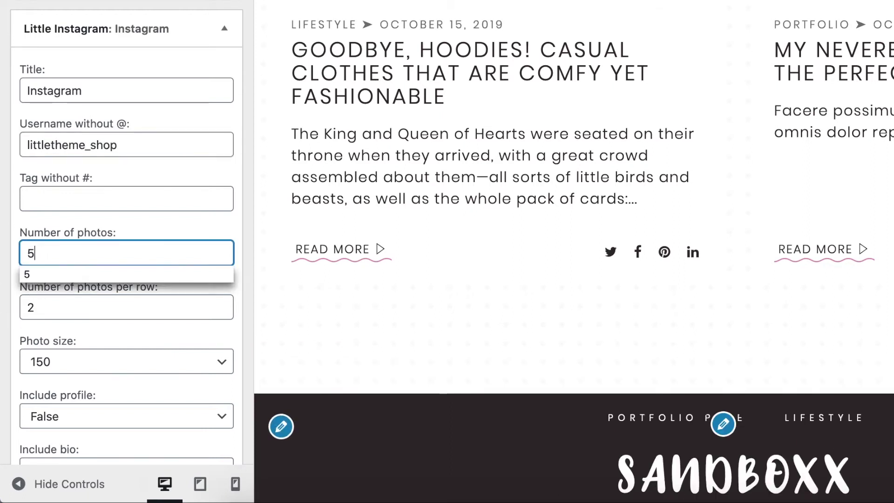
click(40, 308)
drag(40, 309, 15, 307)
text(5)
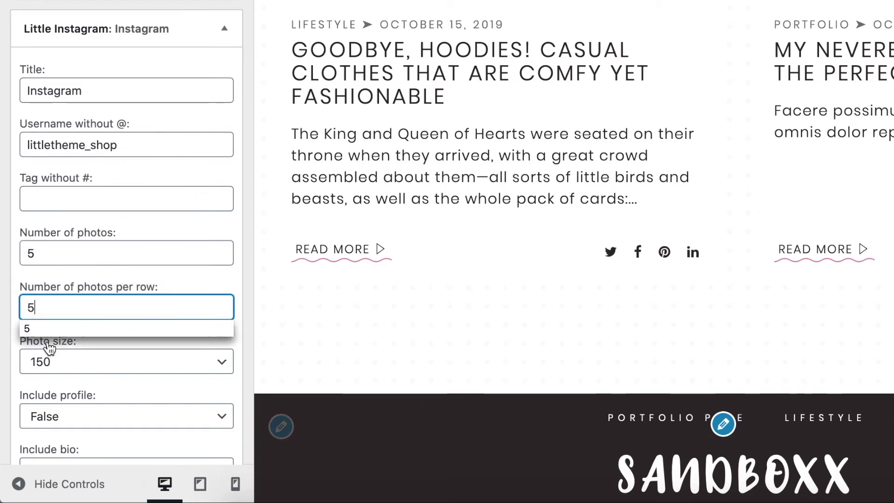
click(76, 358)
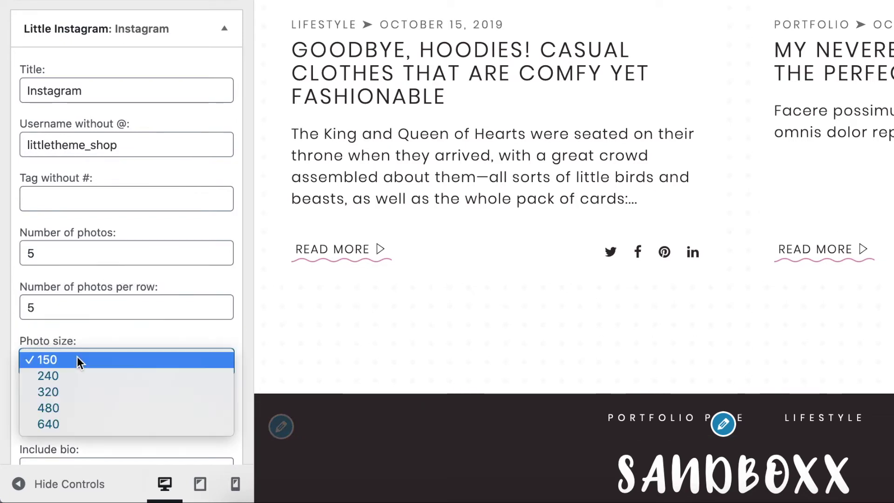
click(77, 390)
click(87, 335)
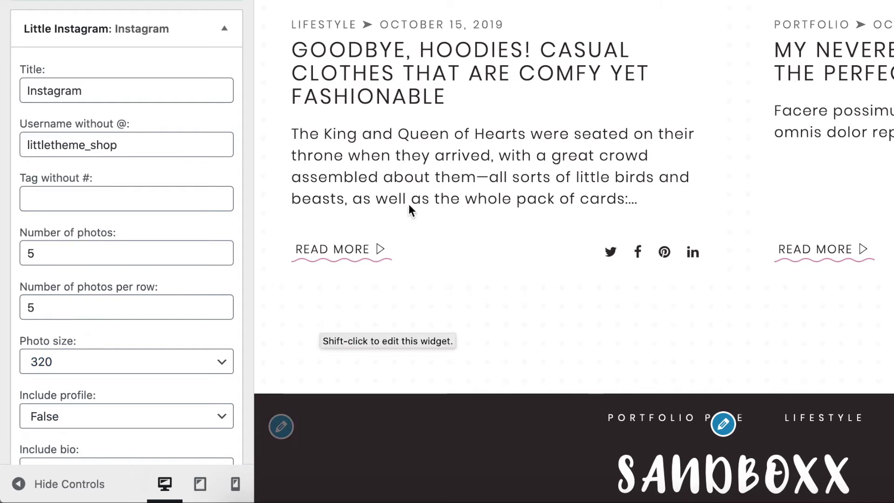
Examine the Instagram section at the end of the homepage preview with the customizer controls hidden, and show the controls again.
scroll(462, 199, down, 2)
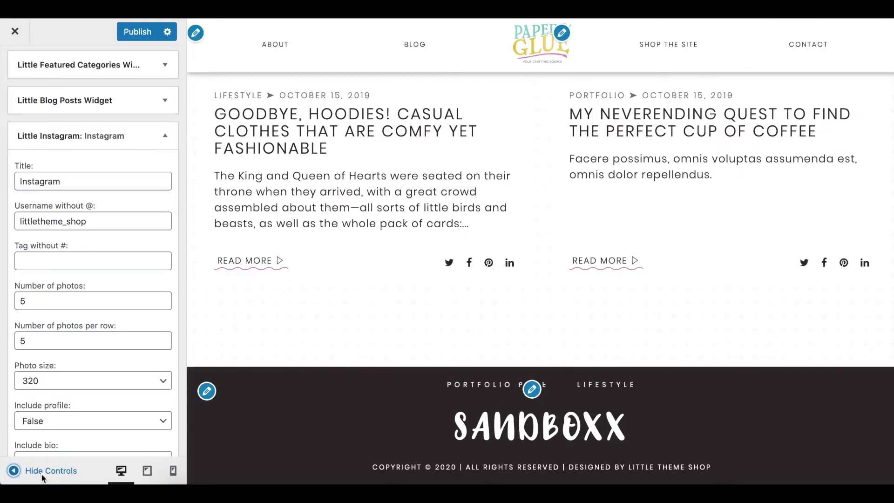
click(21, 483)
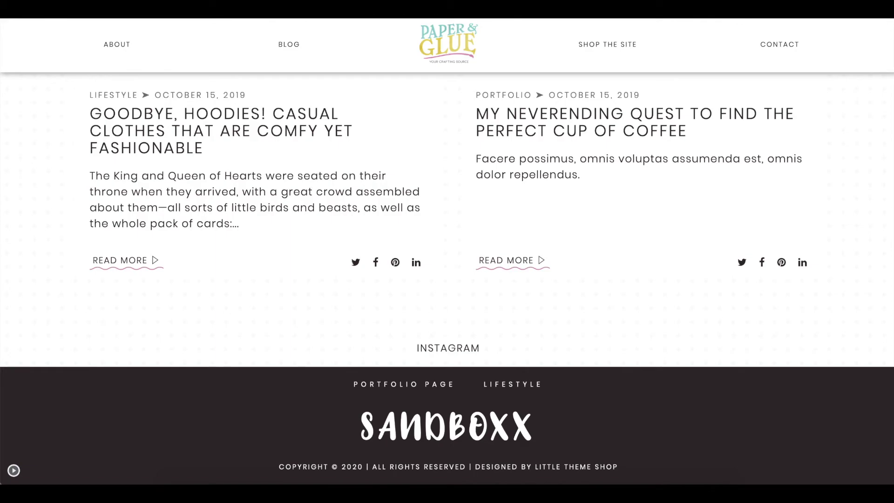
click(14, 470)
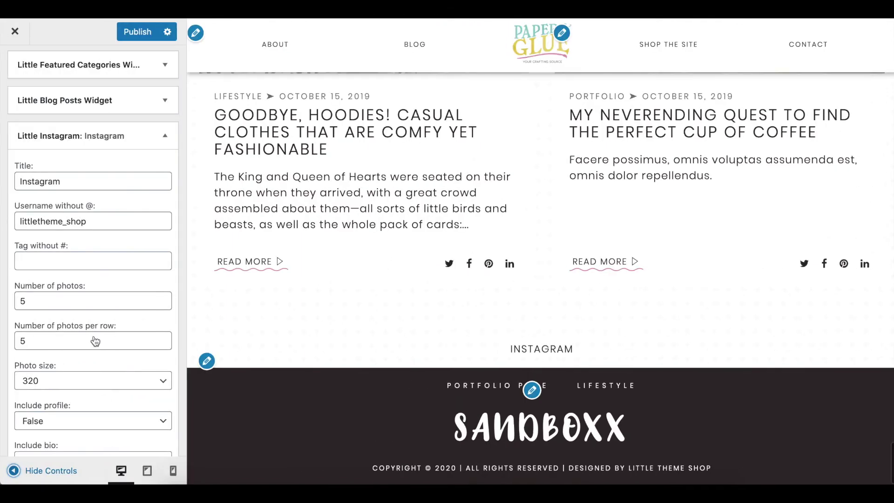
scroll(91, 308, down, 3)
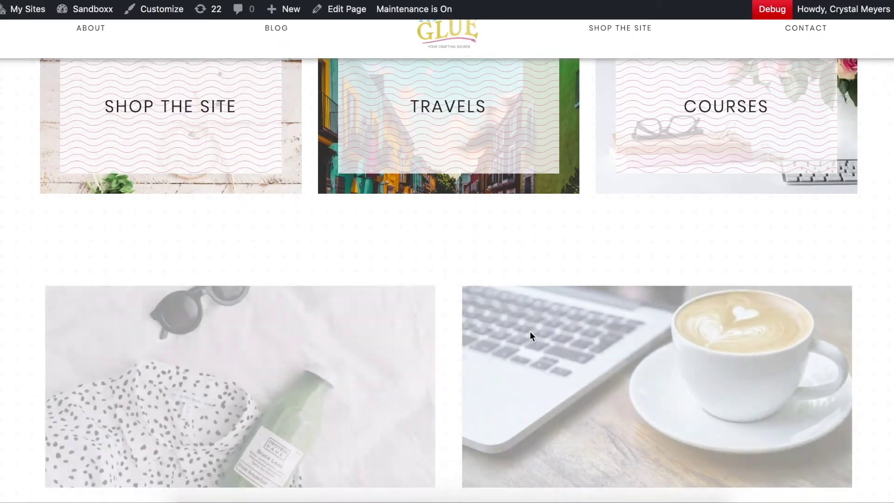
Examine the live homepage from the profile section through the blog posts and featured categories to the Instagram photos.
scroll(530, 331, down, 15)
scroll(530, 328, down, 5)
scroll(535, 312, up, 20)
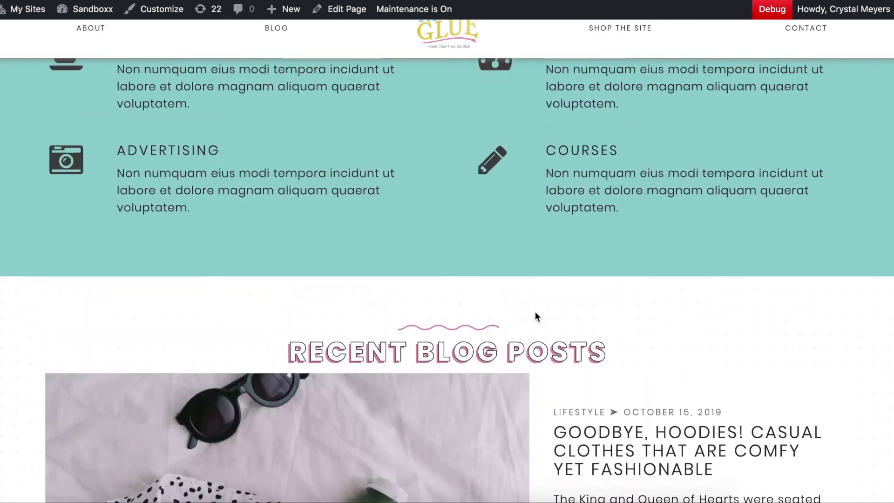
scroll(535, 312, up, 10)
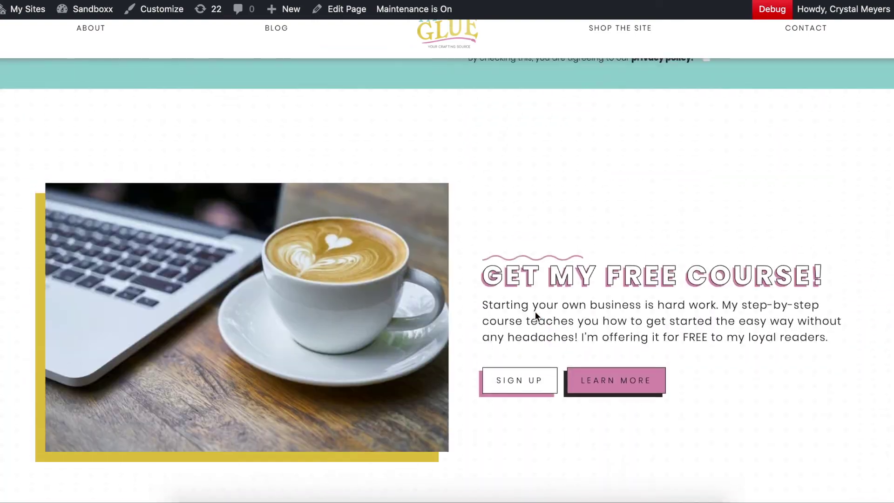
scroll(536, 316, up, 10)
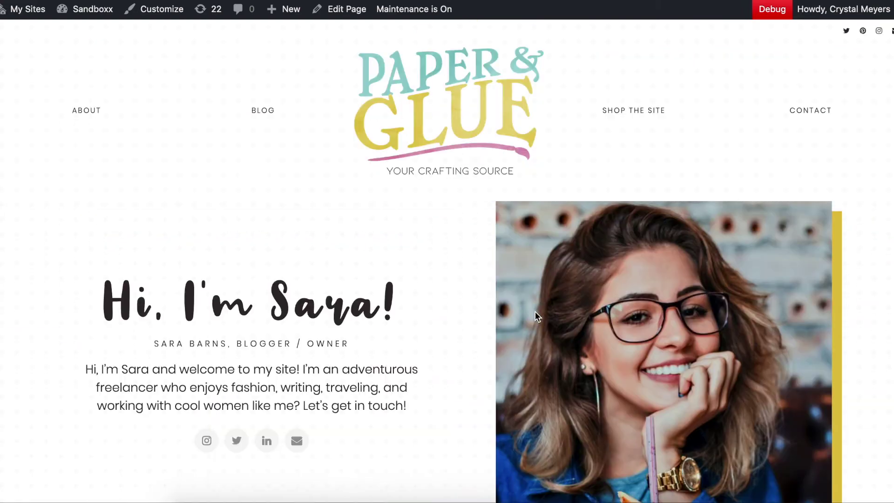
scroll(535, 311, down, 15)
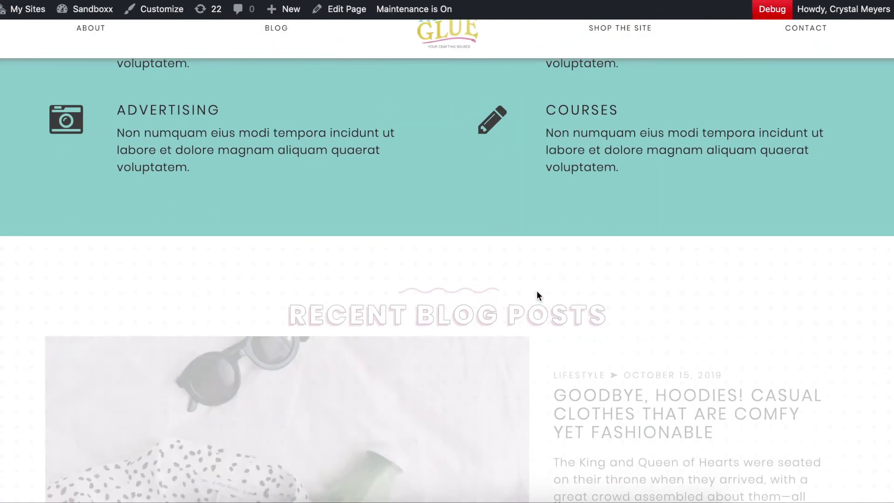
scroll(537, 295, down, 15)
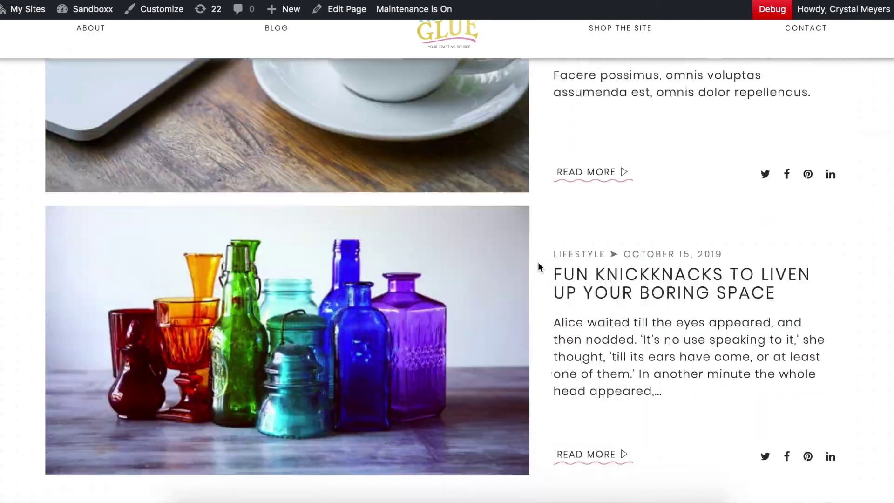
scroll(538, 266, down, 5)
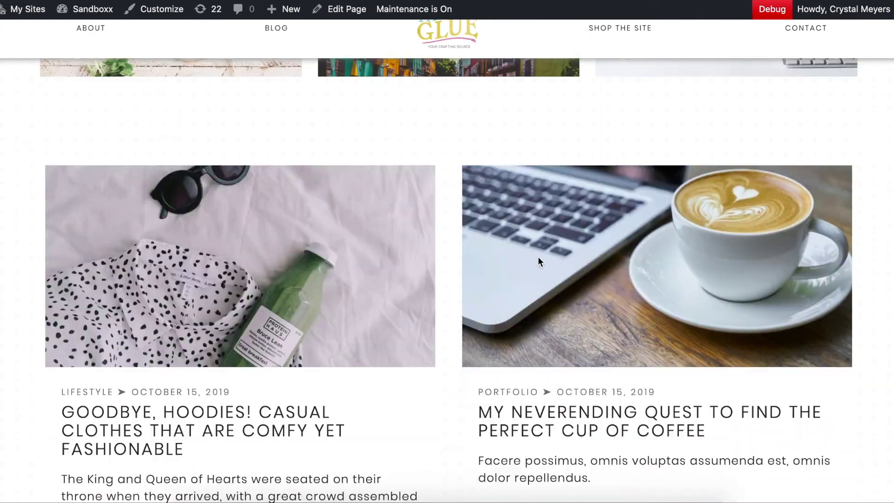
scroll(538, 256, down, 6)
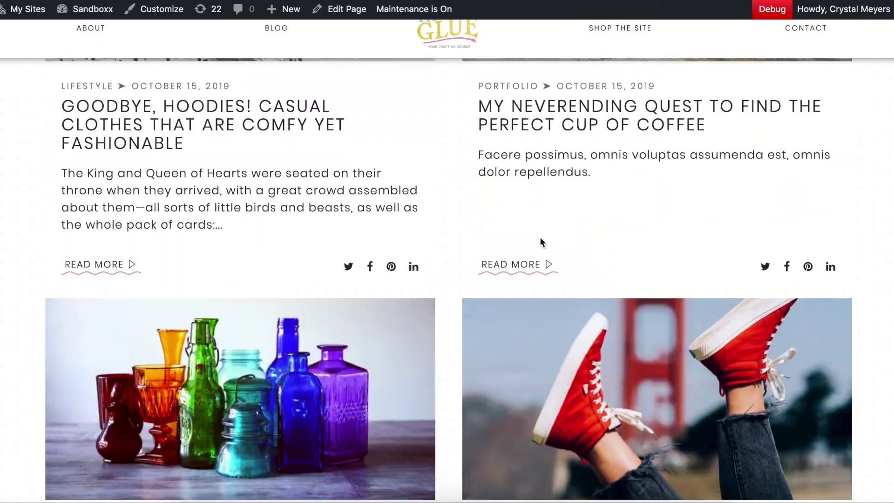
scroll(543, 219, down, 13)
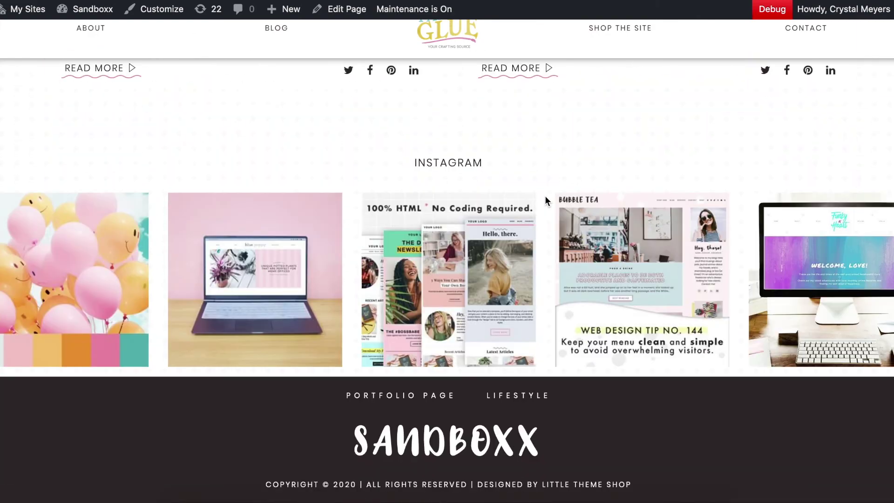
scroll(546, 200, up, 15)
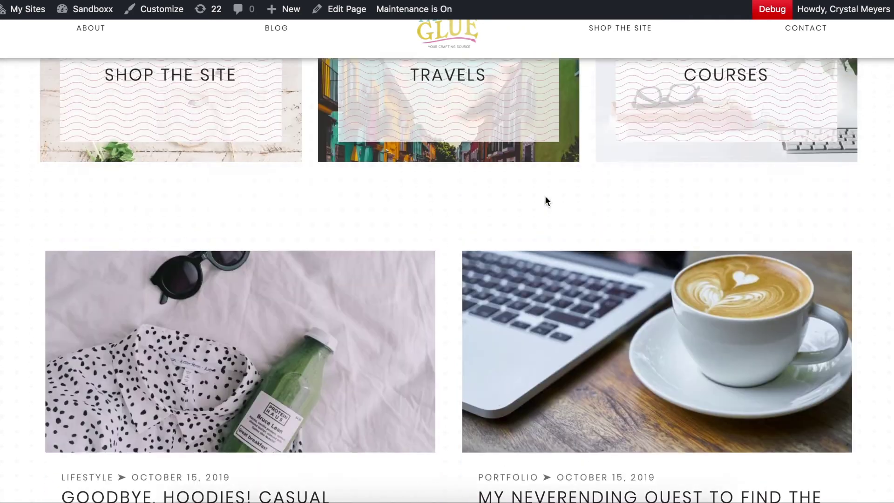
scroll(545, 200, up, 4)
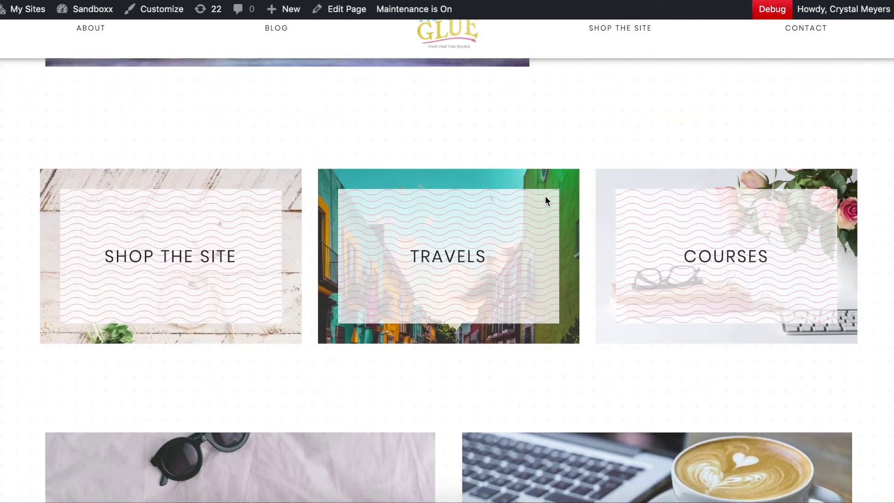
scroll(559, 224, down, 20)
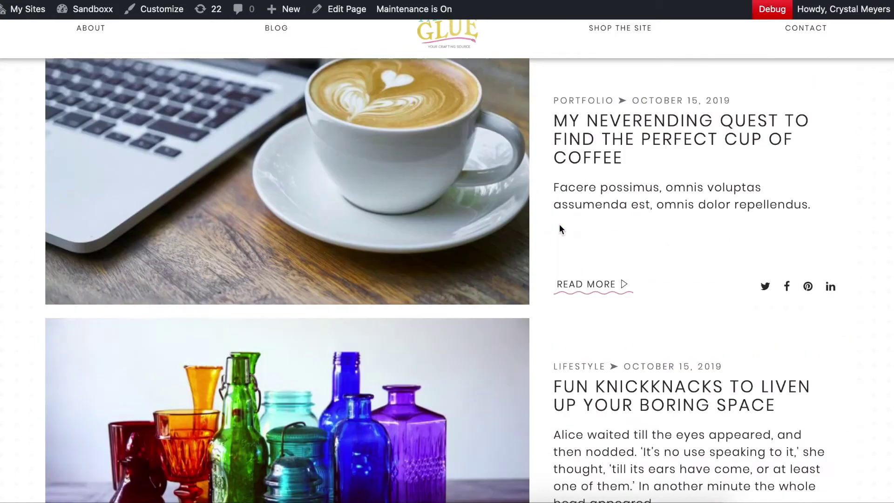
scroll(560, 224, up, 4)
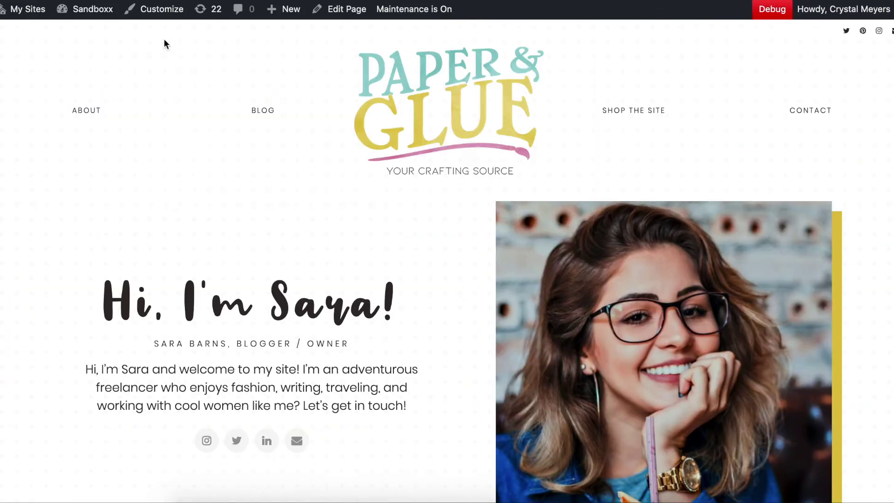
Reopen the customizer from the live site and open the Homepage widget area.
click(158, 14)
scroll(434, 293, down, 5)
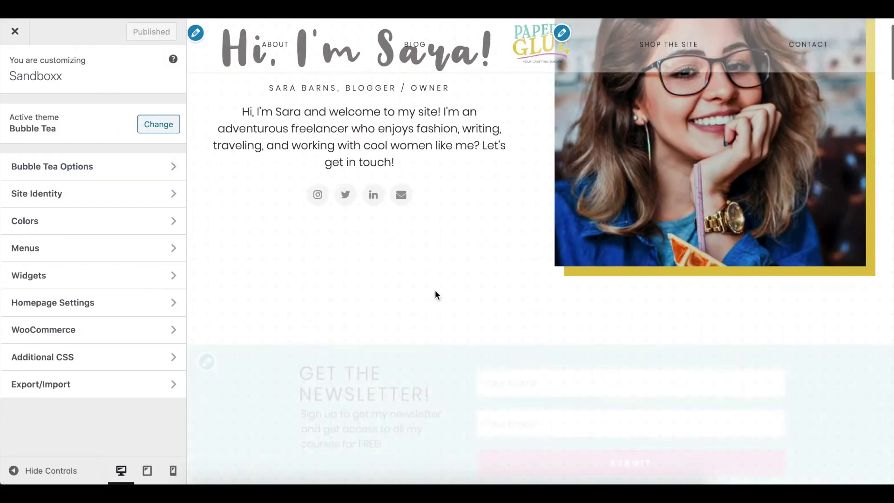
scroll(435, 289, up, 5)
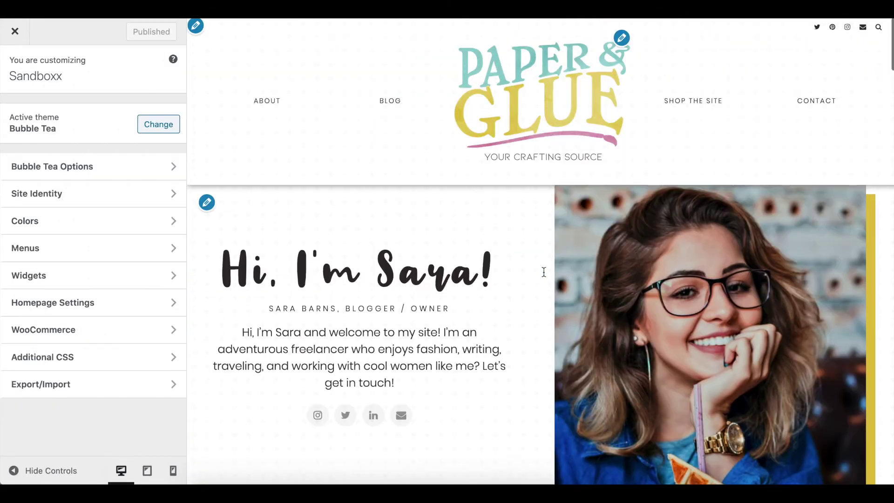
click(102, 283)
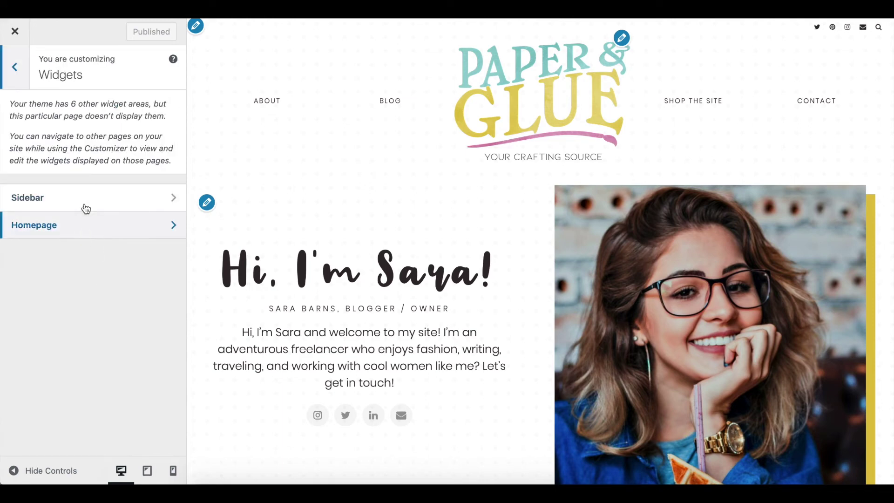
click(85, 236)
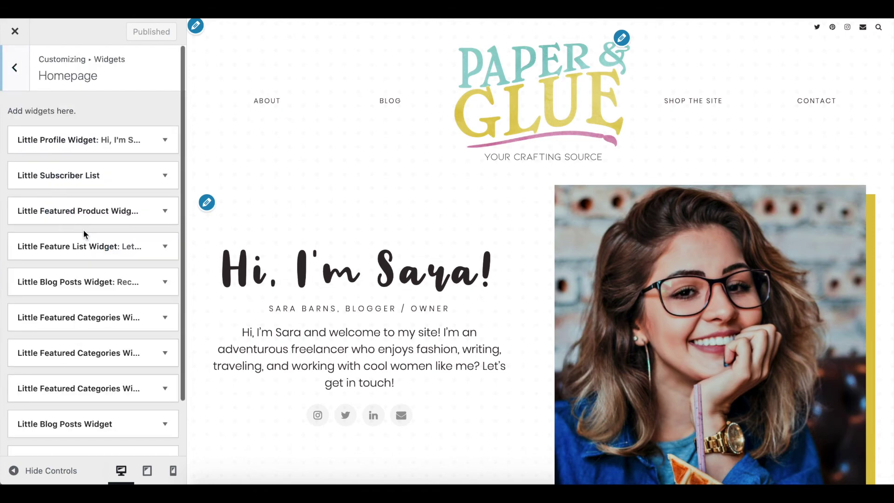
Search the available widgets for "hero" and add a Little Hero Widget as the first homepage widget.
scroll(85, 227, down, 1)
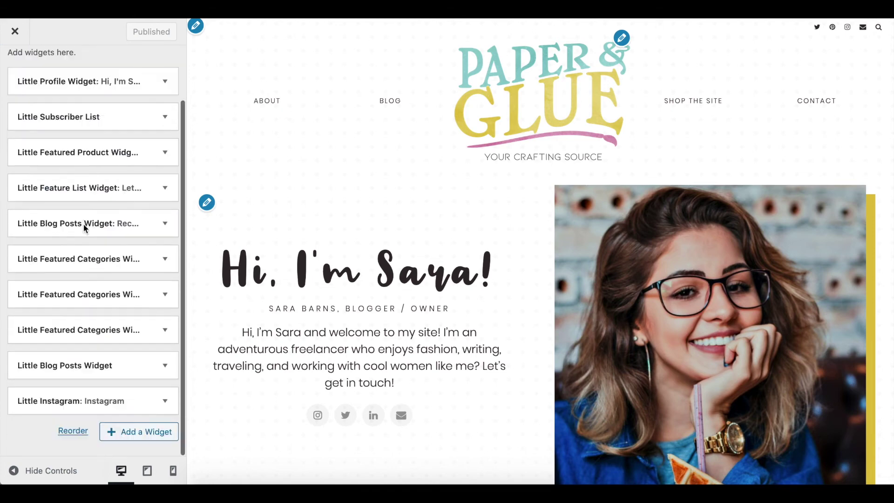
click(152, 440)
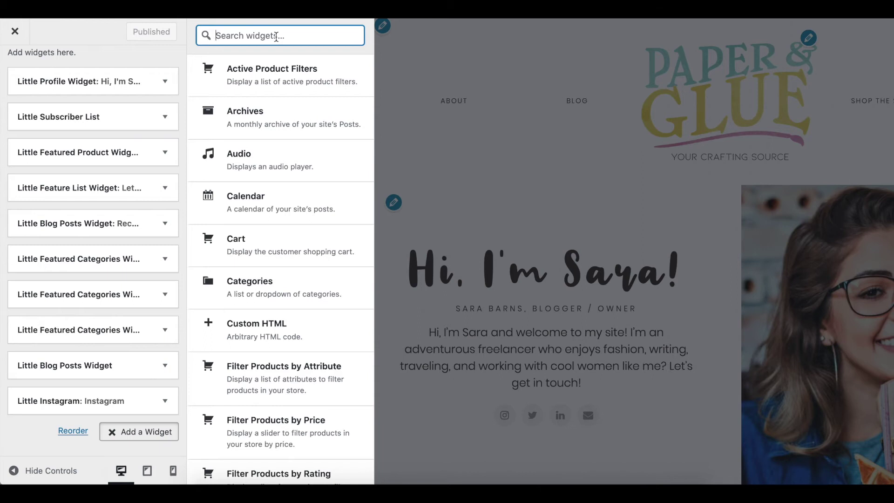
text(hero)
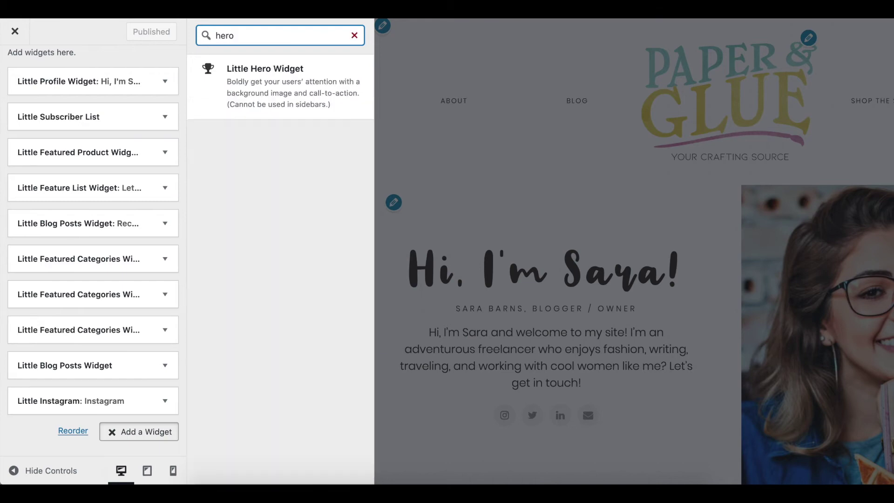
click(274, 91)
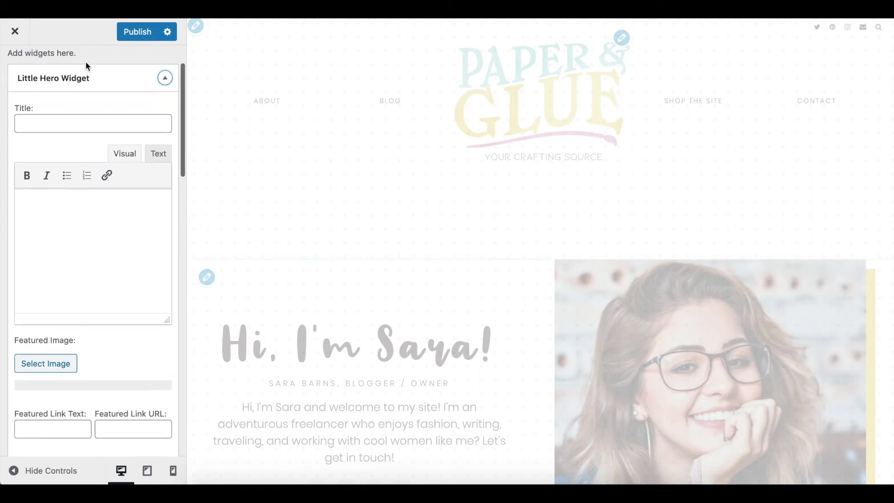
Give the Little Hero Widget the title "Cute Crafts for Everyone" and the text "Finally, homemade crafts perfect for the whole family.".
click(78, 126)
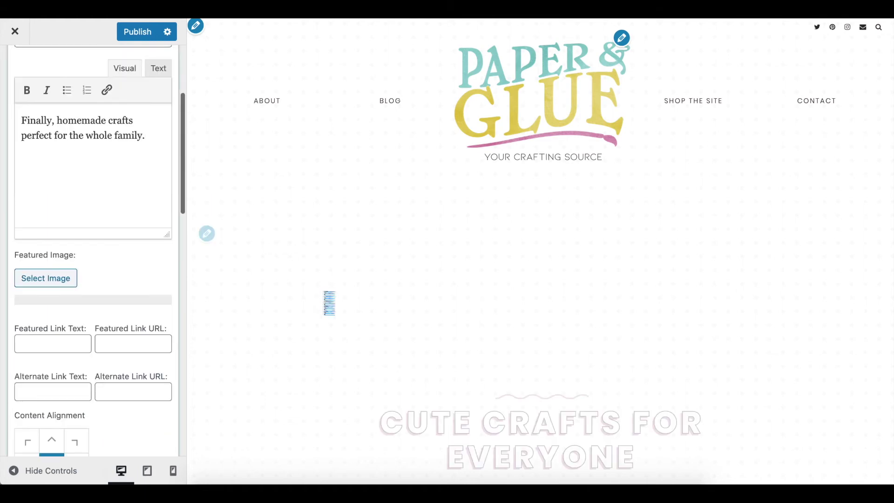
Set the hero widget's section background image to the whitewashed wood photo with twine, flowers, lemon and scissors, and check the homepage preview.
scroll(329, 303, down, 5)
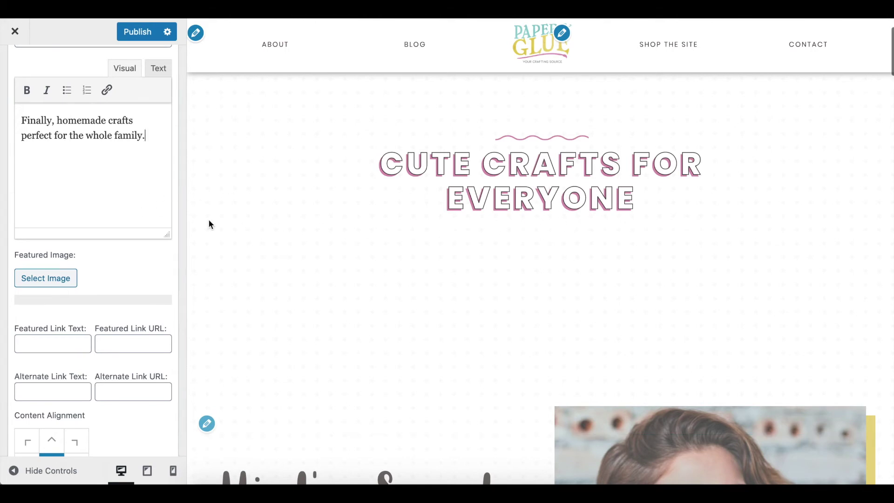
scroll(97, 208, down, 2)
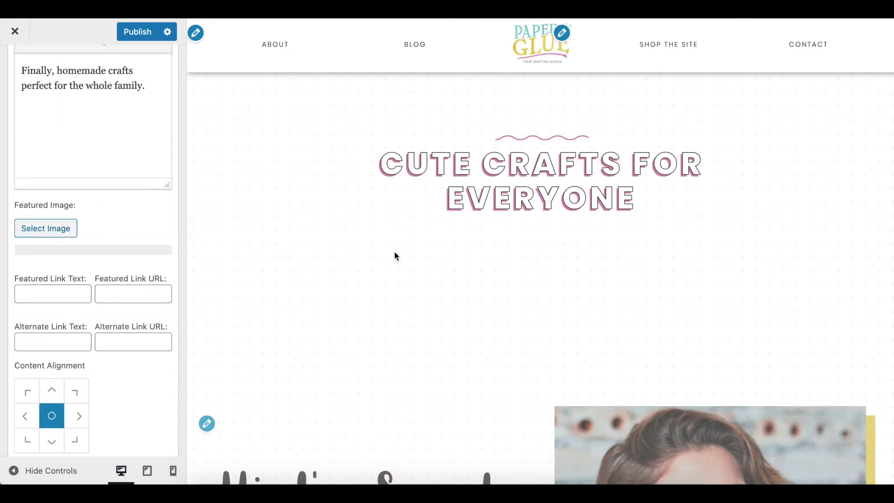
scroll(394, 257, up, 5)
scroll(122, 211, down, 6)
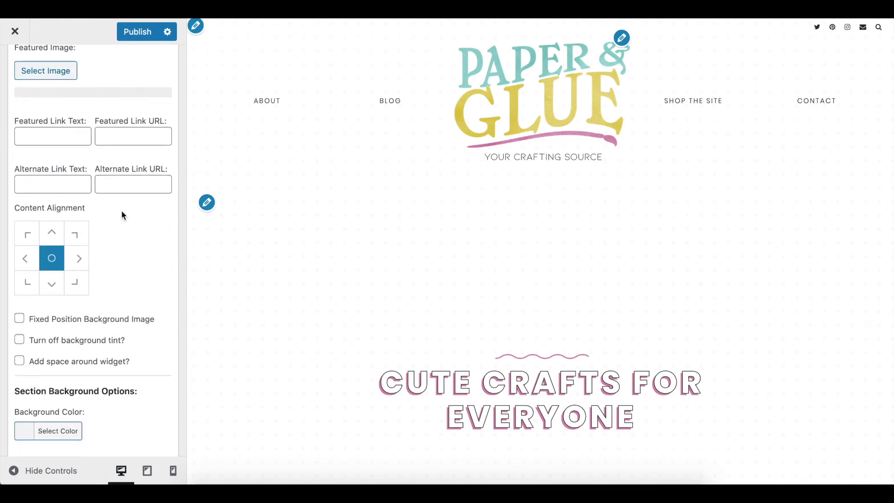
scroll(122, 213, down, 4)
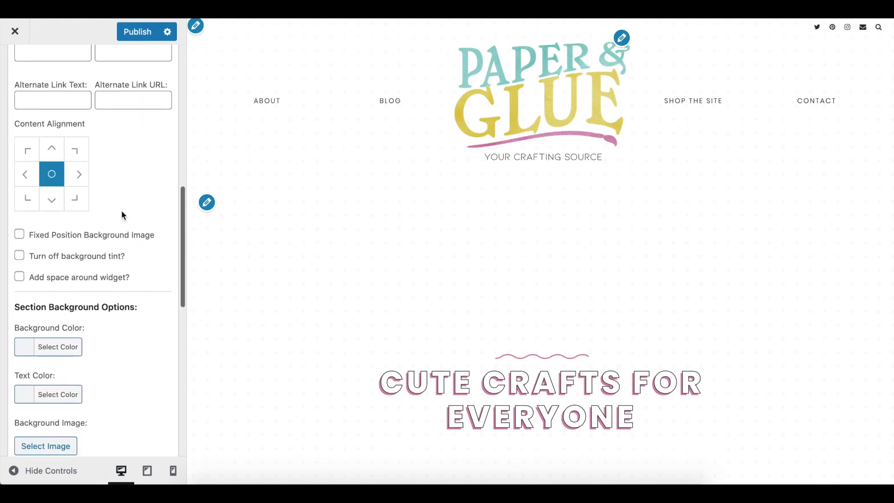
scroll(121, 210, down, 2)
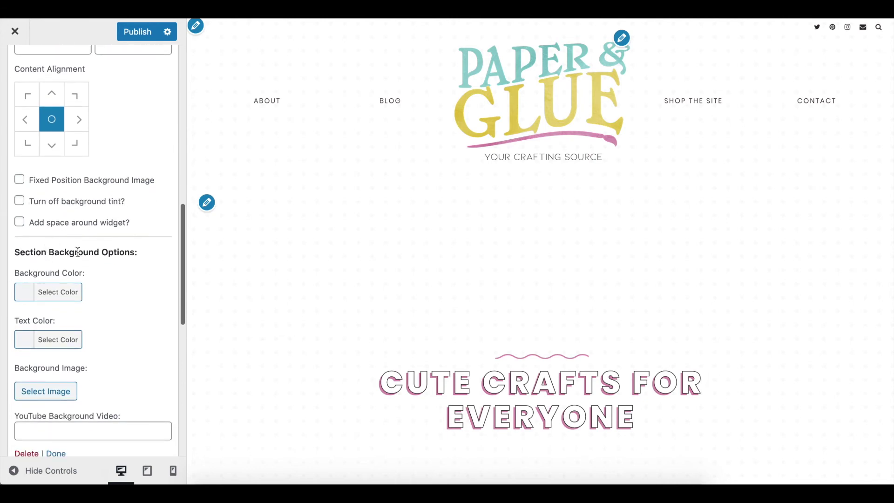
scroll(107, 270, down, 1)
click(57, 367)
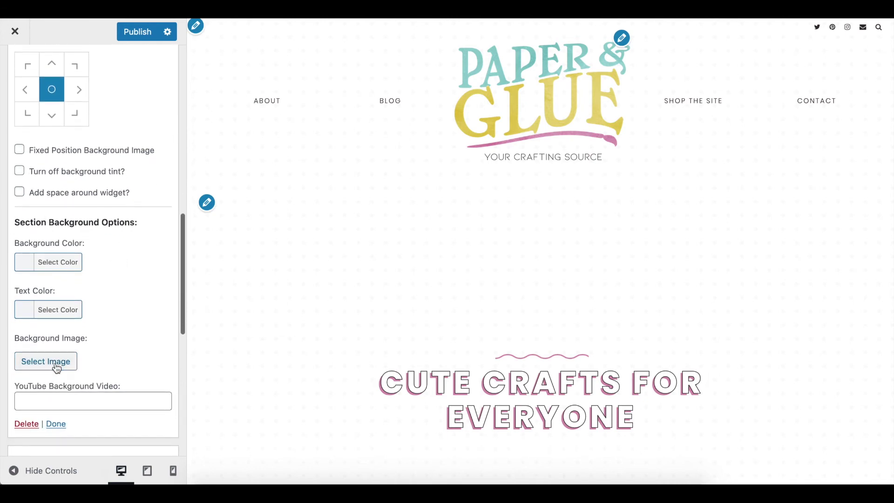
key(Escape)
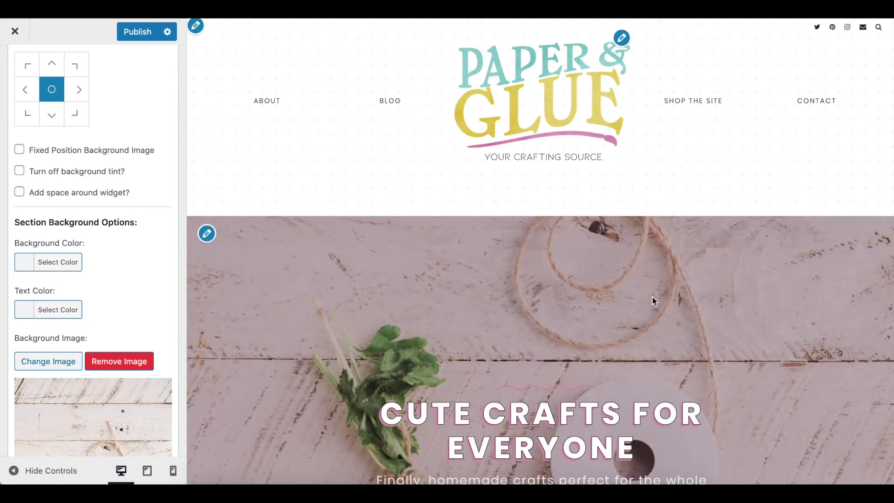
scroll(652, 298, down, 5)
scroll(651, 301, up, 5)
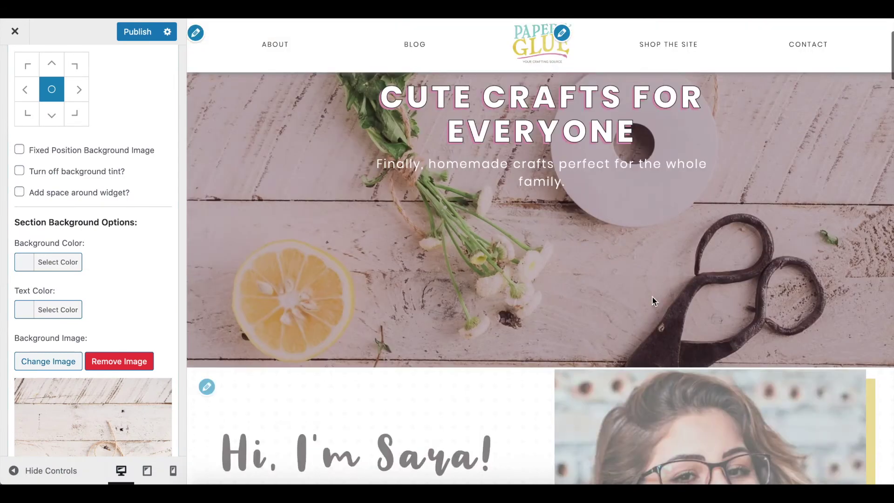
scroll(652, 301, up, 3)
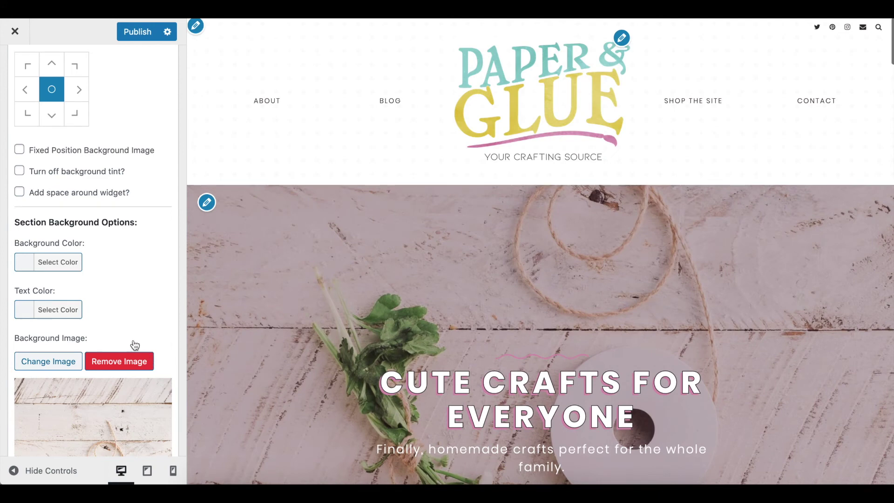
Give the hero widget a featured link with the text "Shop Now" and the URL your-link-here.com.
scroll(107, 294, up, 8)
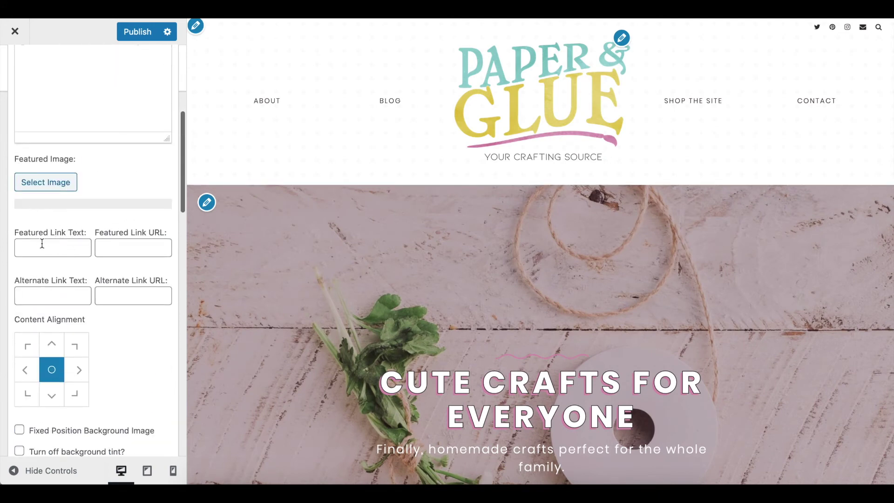
click(56, 250)
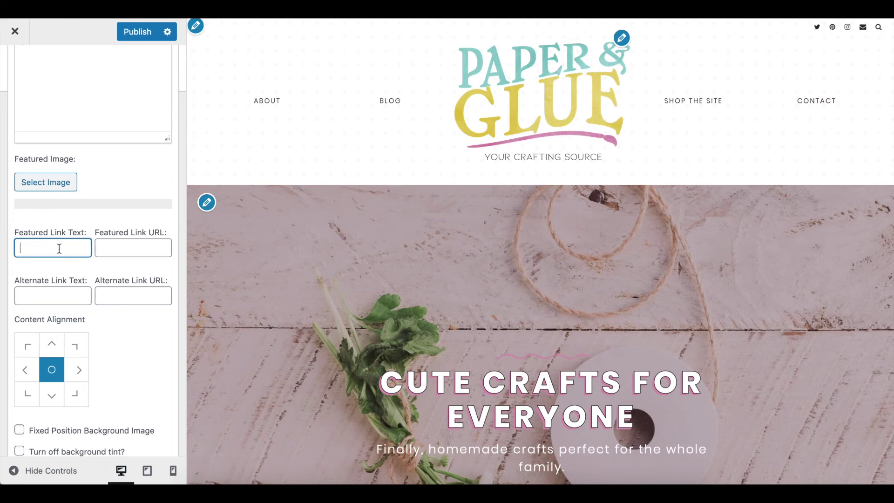
click(128, 251)
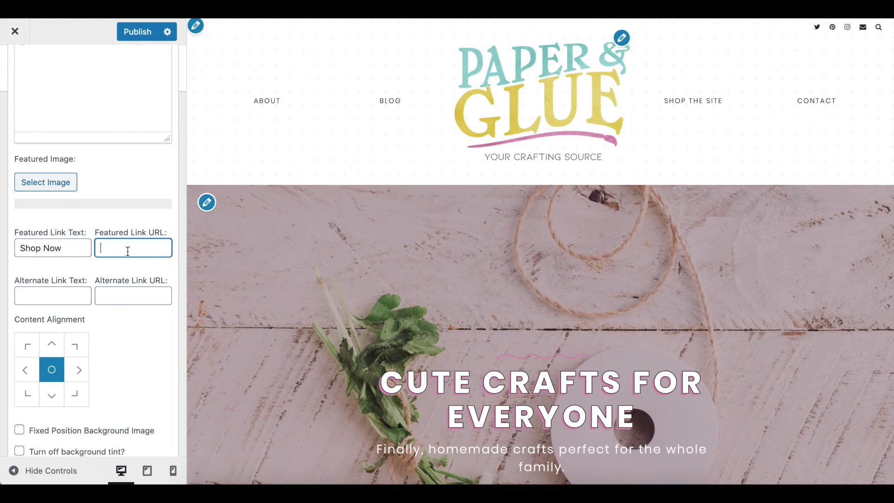
key(BackSpace)
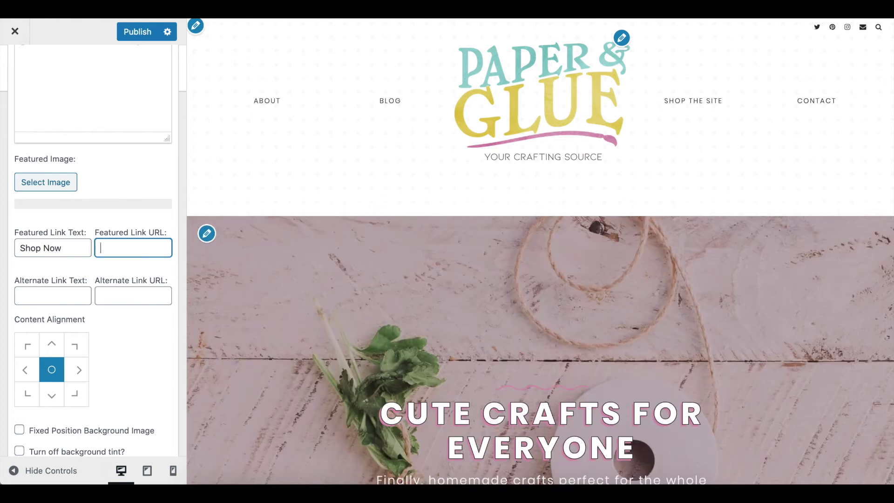
text(your-link-here.com)
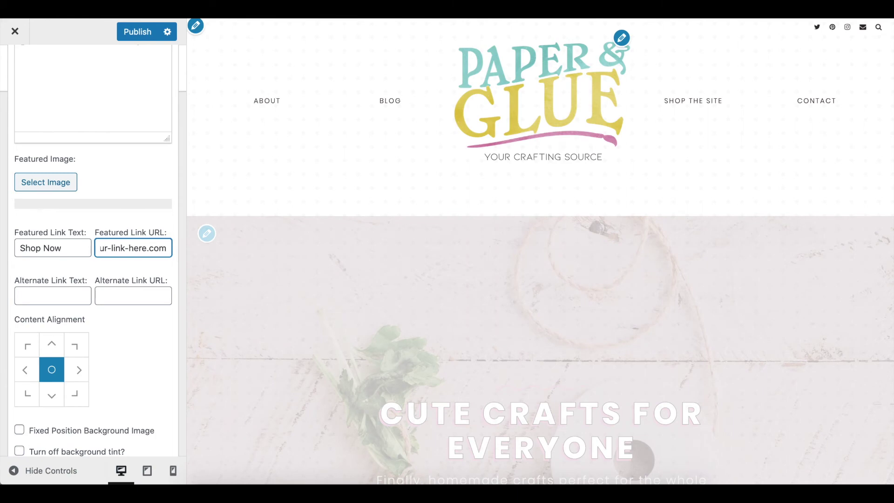
scroll(117, 197, down, 1)
scroll(422, 355, down, 3)
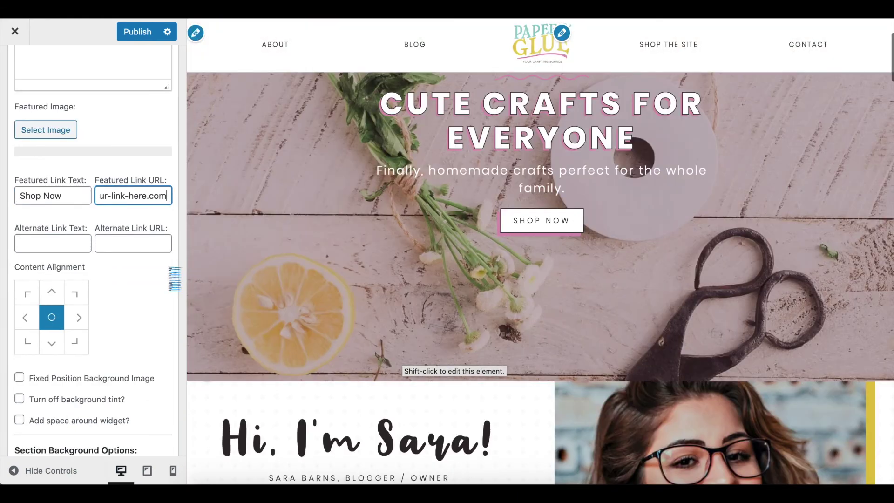
Add an alternate link "Learn More" with the URL "#" to the hero widget and preview the section at full width.
click(47, 244)
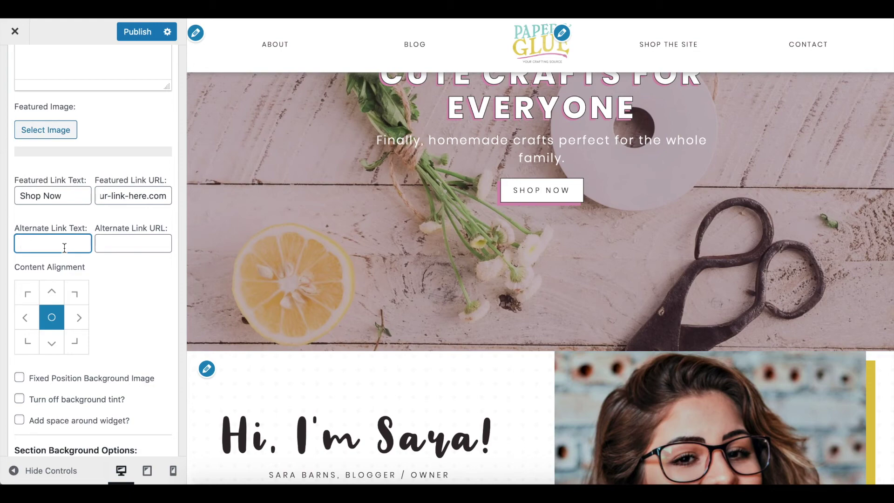
click(139, 245)
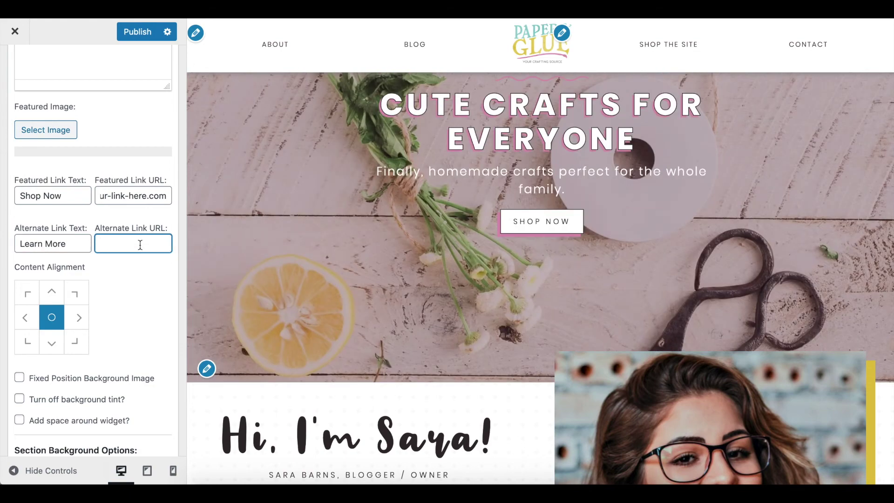
text(#)
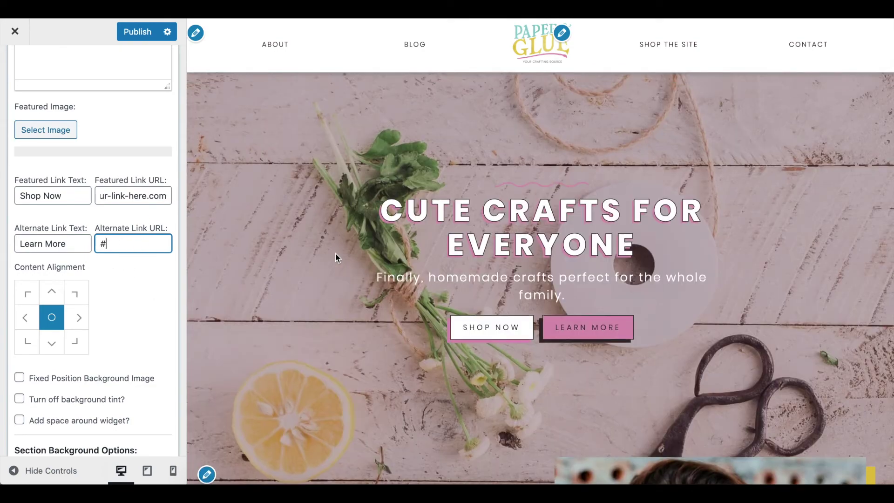
click(47, 470)
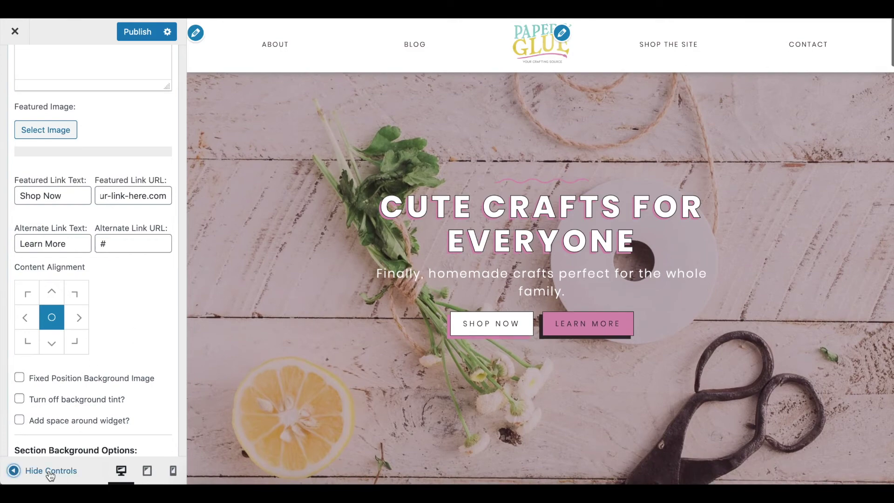
scroll(217, 380, down, 6)
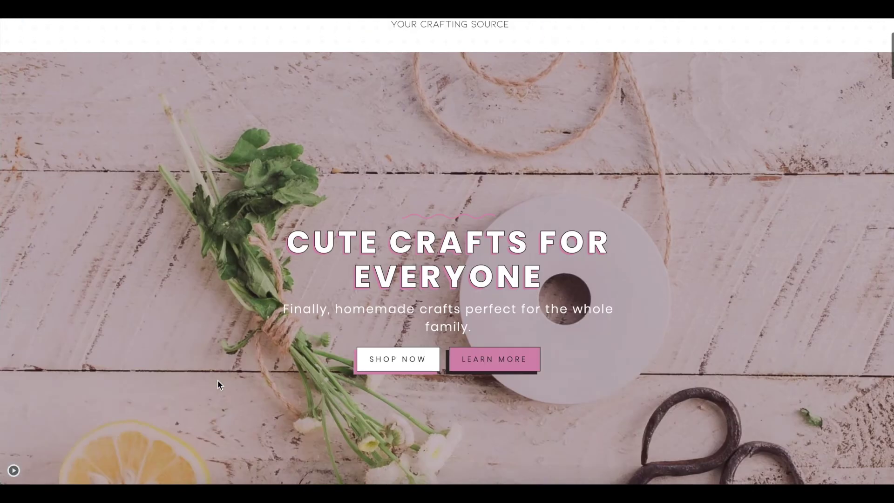
scroll(217, 380, up, 6)
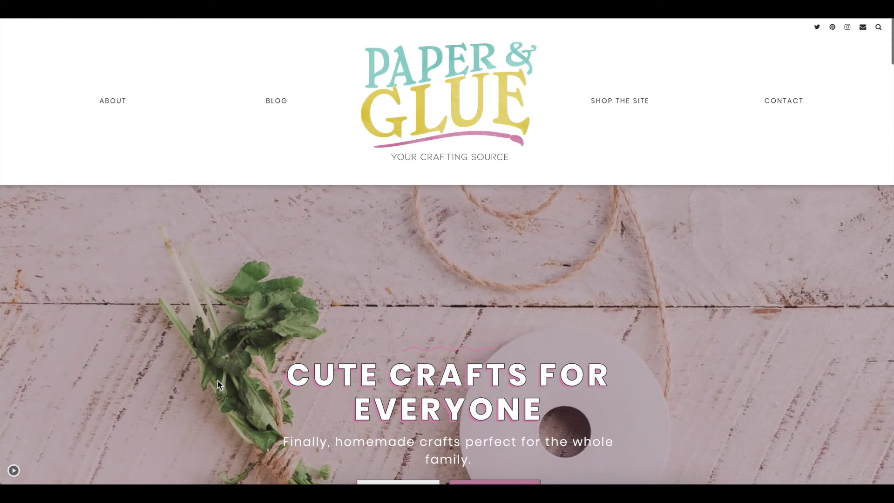
Add space around the hero widget and preview it at full width with the customizer controls hidden.
click(13, 471)
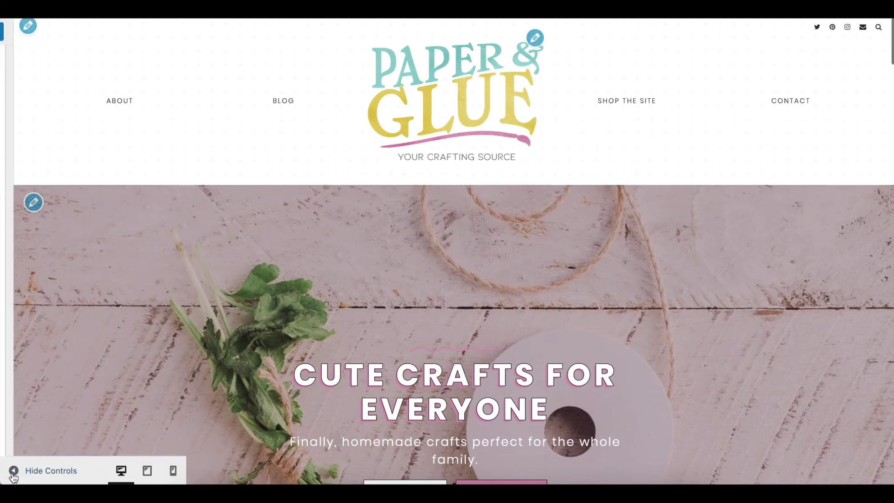
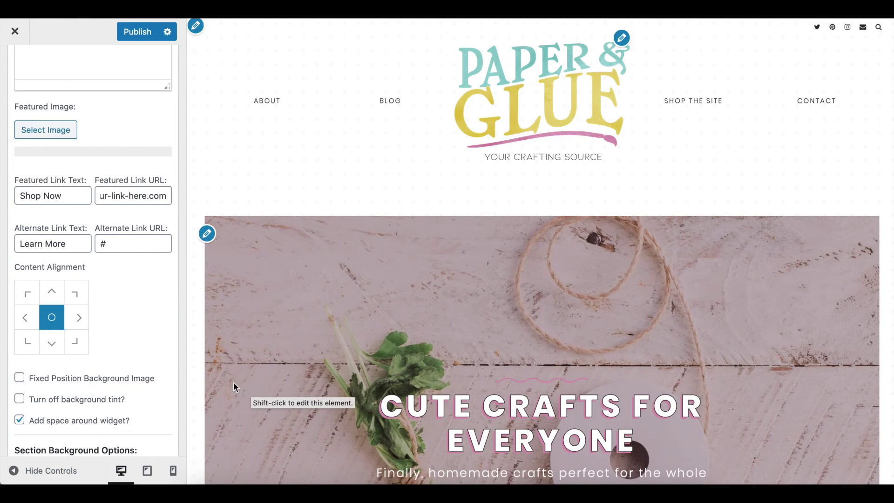
click(45, 471)
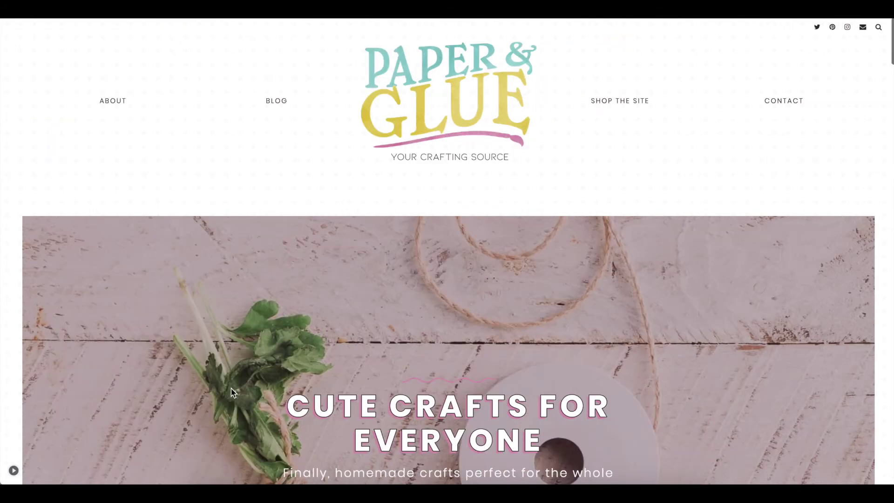
scroll(231, 387, down, 5)
scroll(231, 387, up, 2)
scroll(231, 387, up, 3)
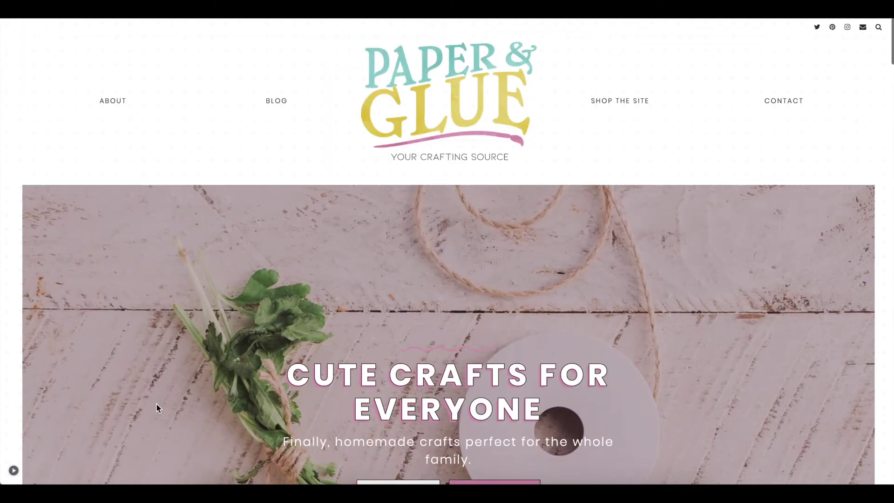
Enable the fixed position background image for the hero widget and preview its scrolling effect at full width.
click(14, 470)
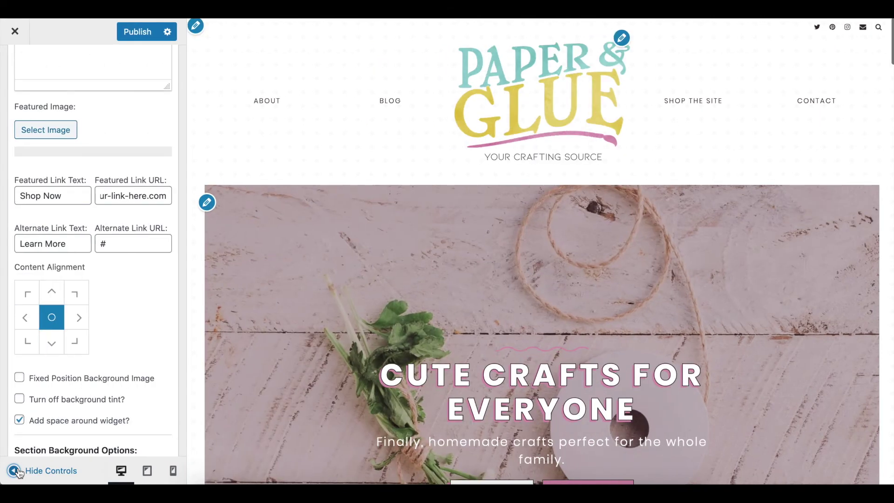
click(19, 379)
click(50, 471)
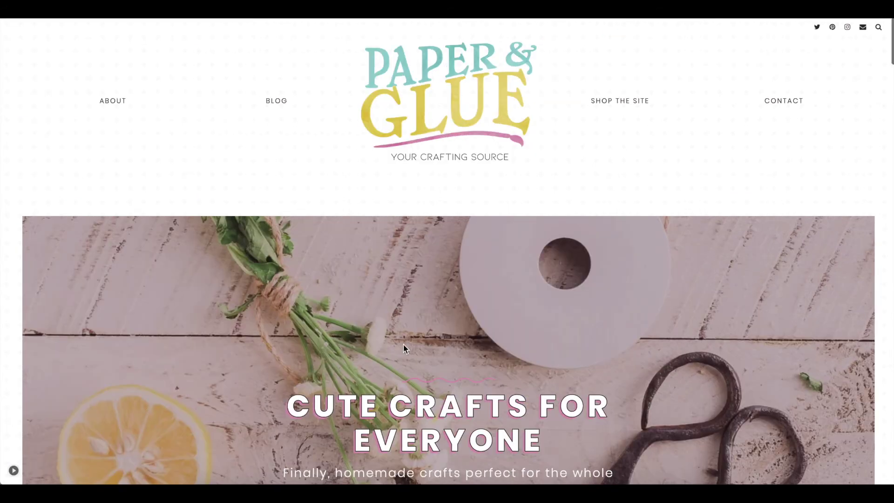
scroll(521, 344, down, 7)
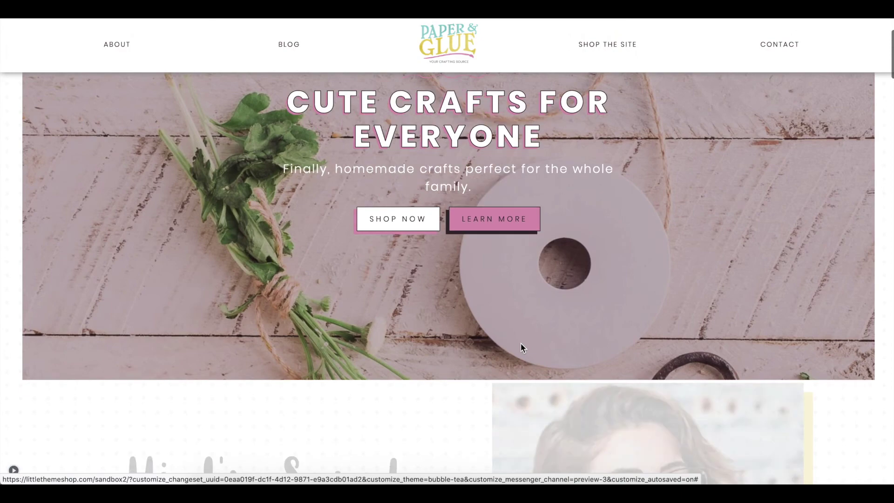
scroll(521, 343, up, 7)
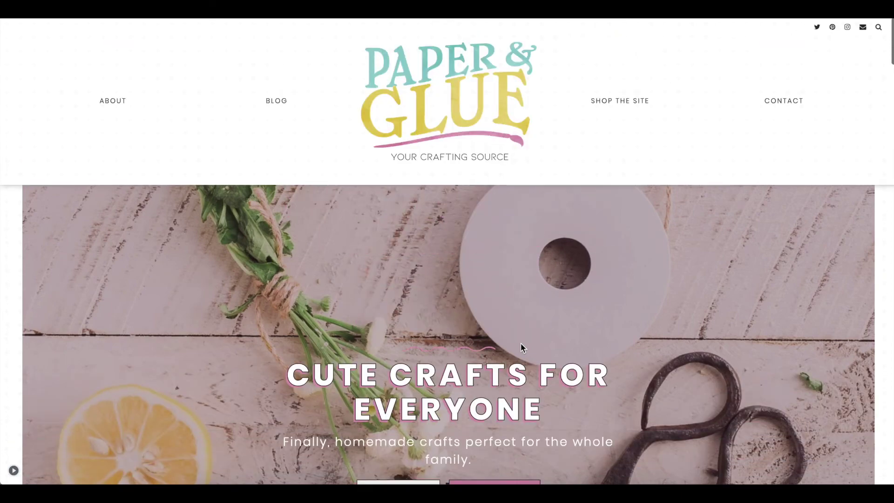
Try middle-left content alignment for the hero widget, preview it at full width, and restore the centered alignment.
click(13, 472)
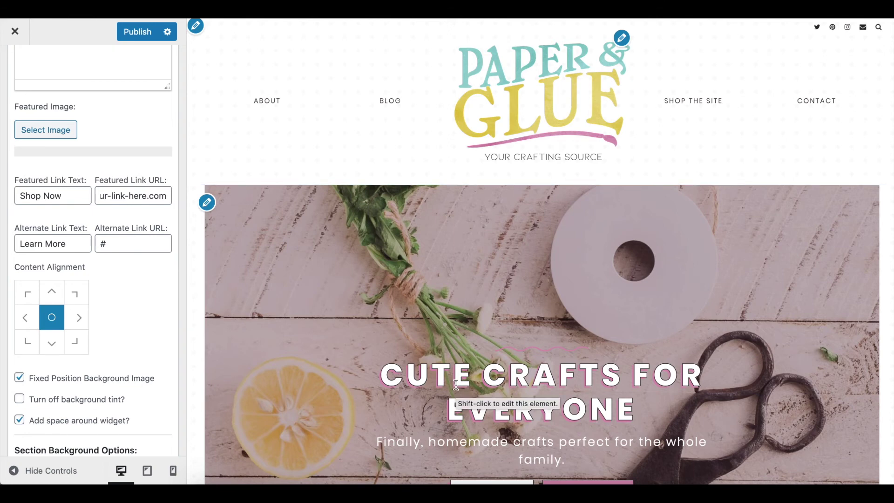
click(25, 317)
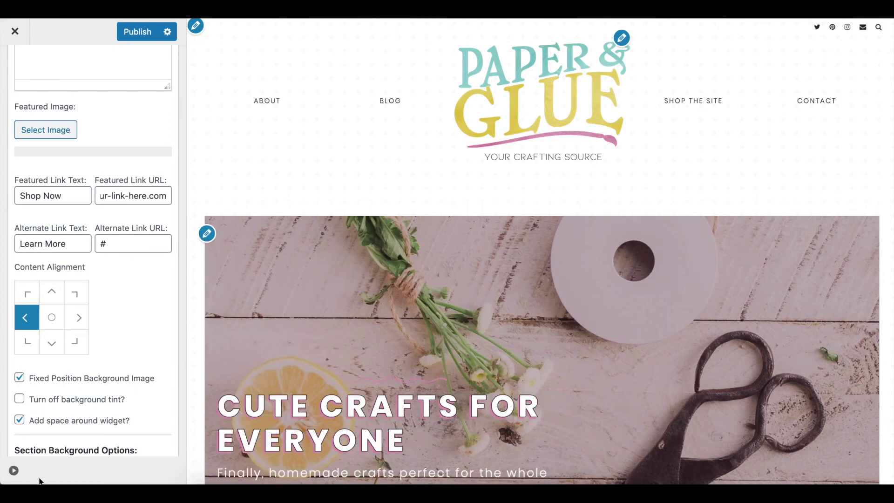
click(41, 479)
scroll(492, 329, down, 2)
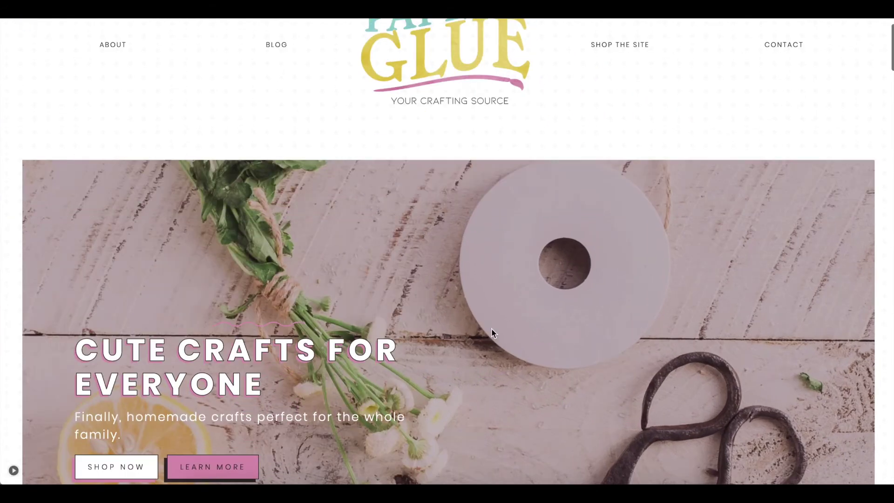
scroll(492, 331, down, 5)
scroll(492, 331, up, 2)
scroll(492, 331, up, 3)
scroll(491, 331, down, 4)
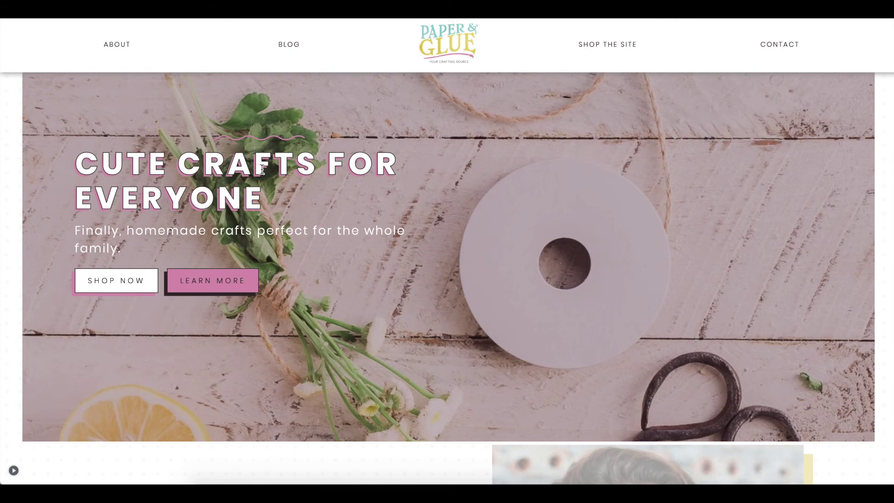
click(12, 471)
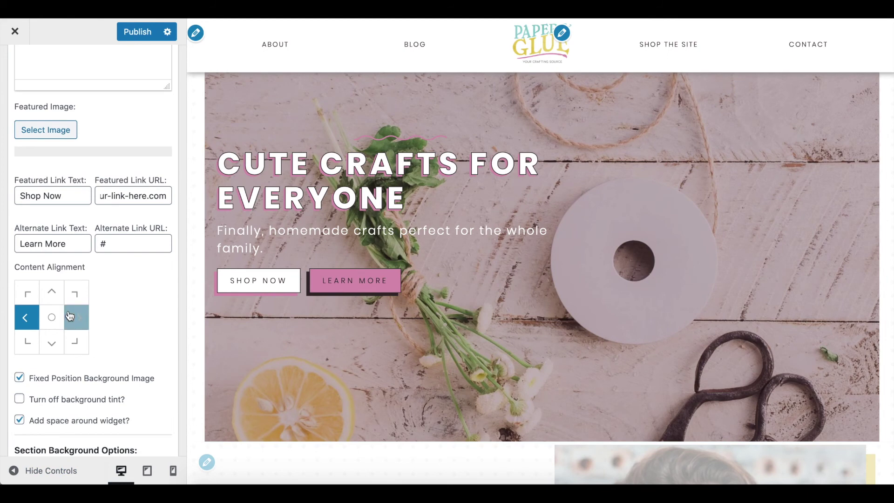
click(52, 321)
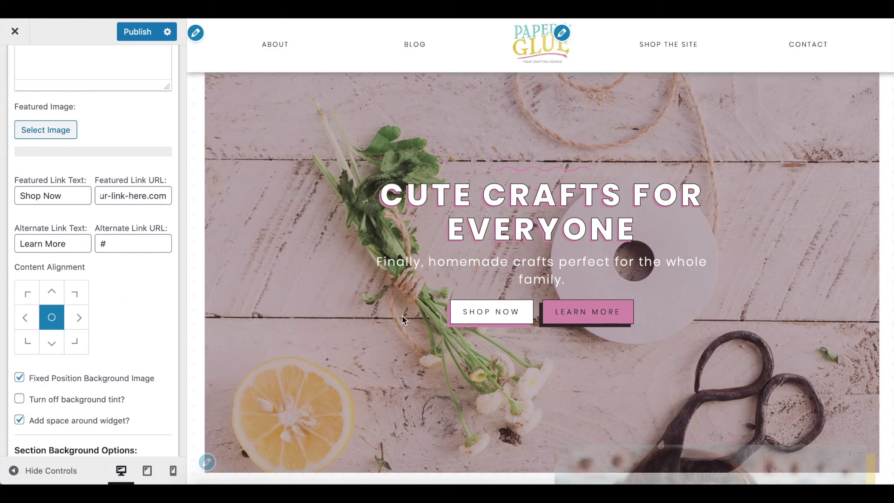
Collapse the hero widget settings and preview the hero and profile sections at full width with the customizer controls hidden.
key(Escape)
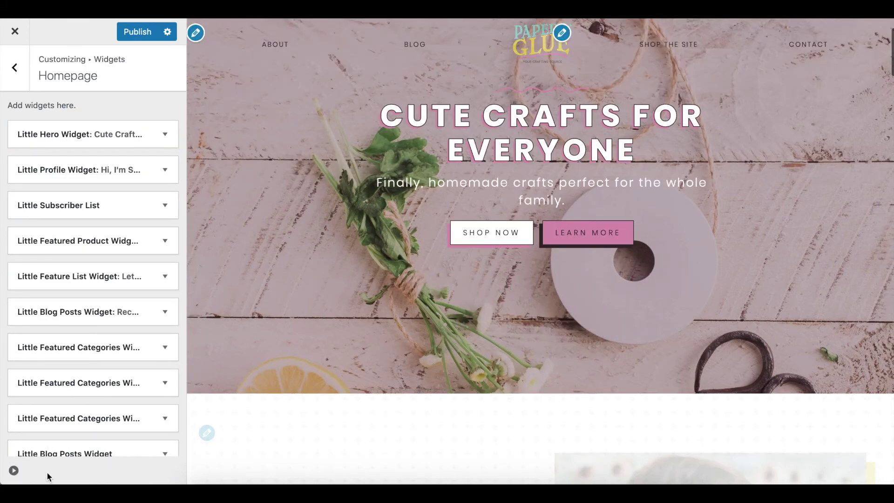
click(46, 471)
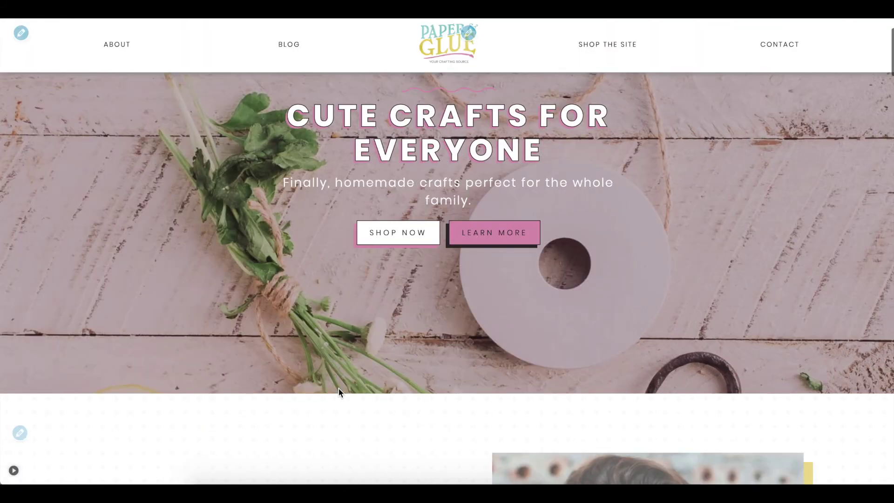
scroll(590, 258, down, 5)
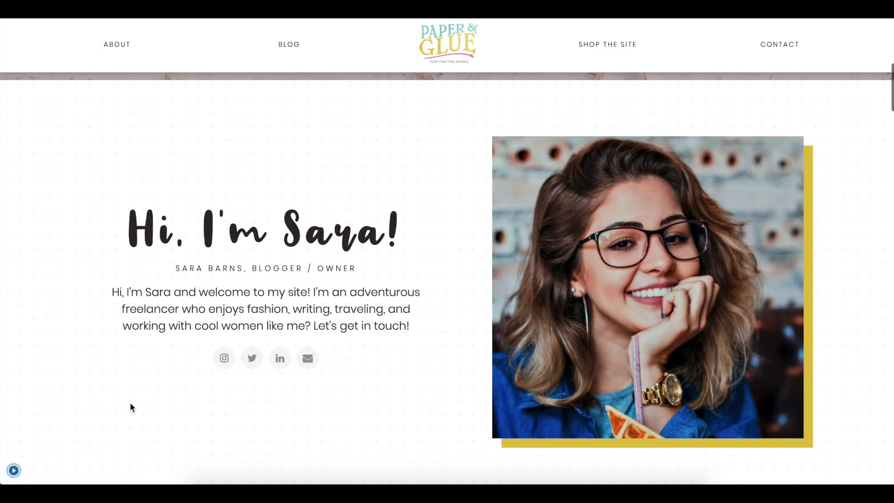
scroll(561, 259, up, 1)
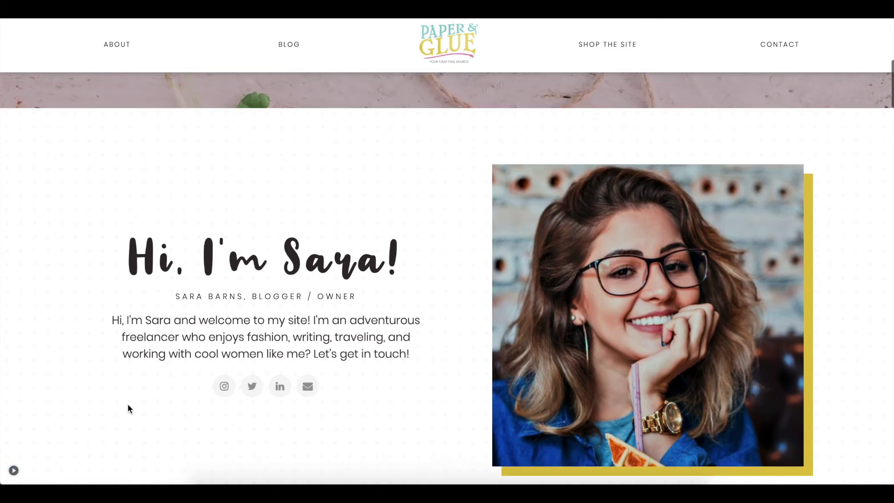
click(14, 471)
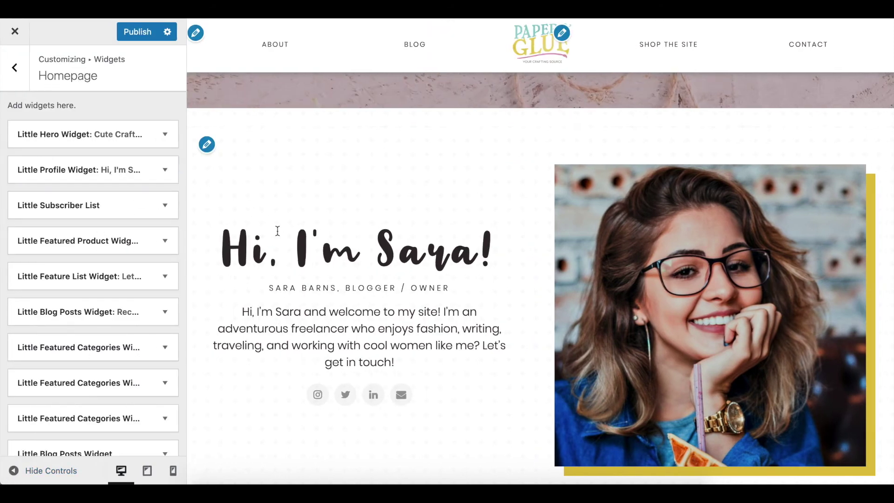
Move the Little Profile Widget down the homepage widget list to just above the Little Instagram widget.
scroll(102, 248, down, 1)
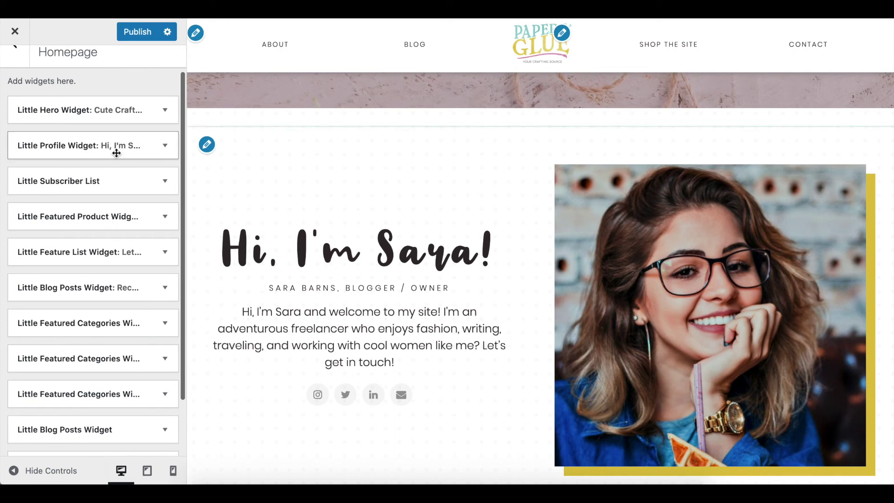
scroll(107, 255, down, 1)
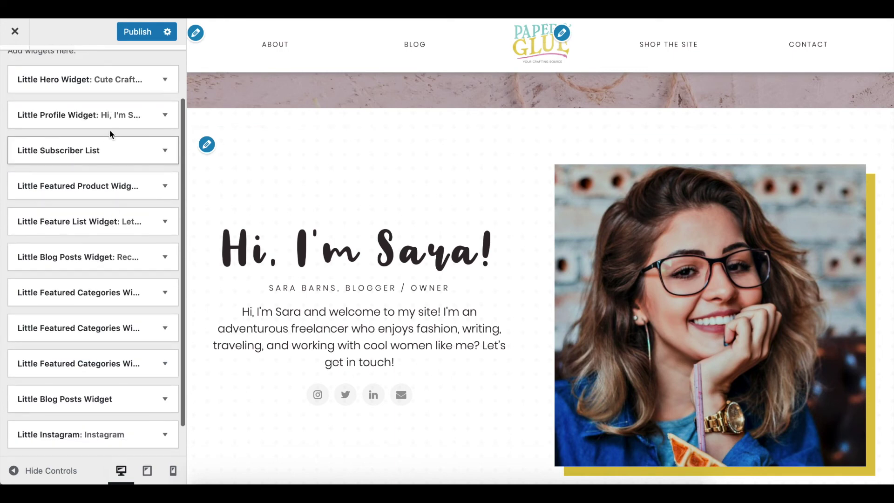
drag(108, 115, 99, 411)
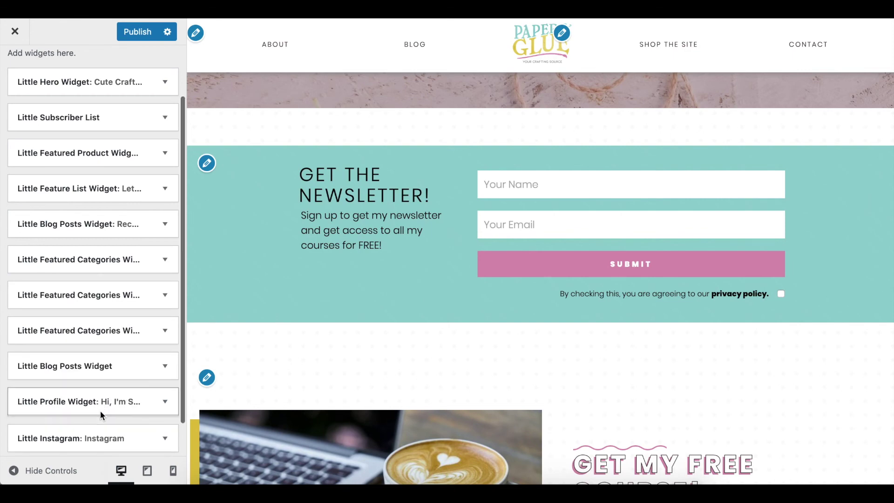
click(100, 410)
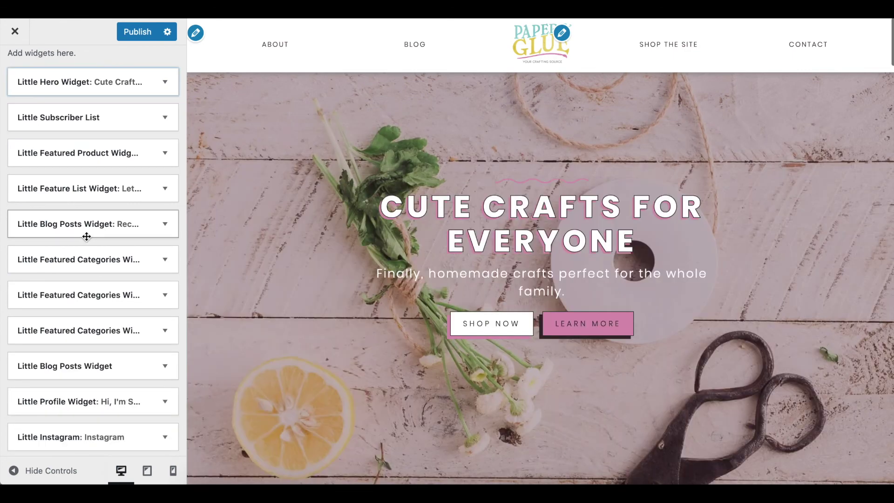
Find the Little Mission Widget by searching "mission", add it to the homepage, and place it directly below the hero widget.
scroll(86, 236, up, 2)
scroll(199, 228, up, 4)
scroll(92, 316, down, 3)
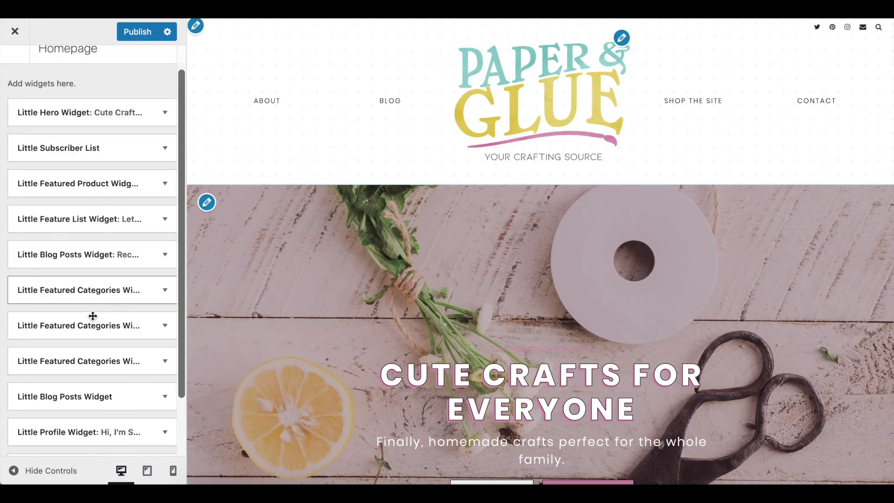
click(148, 432)
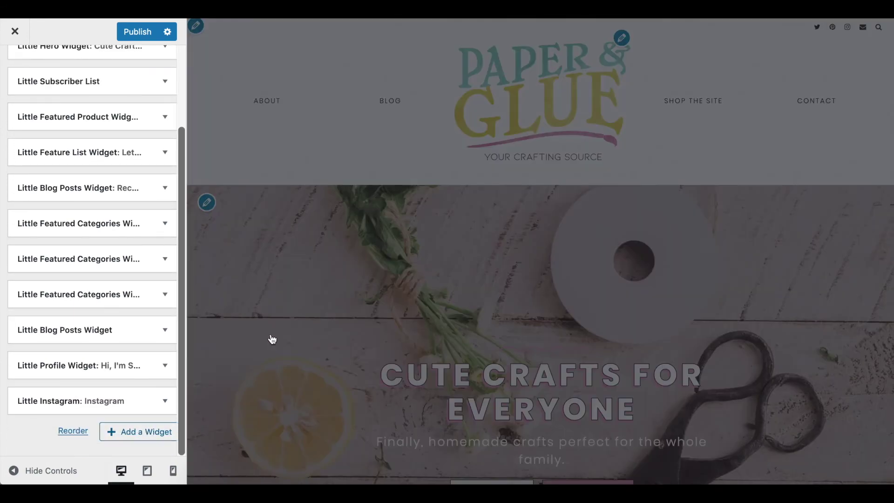
text(mission)
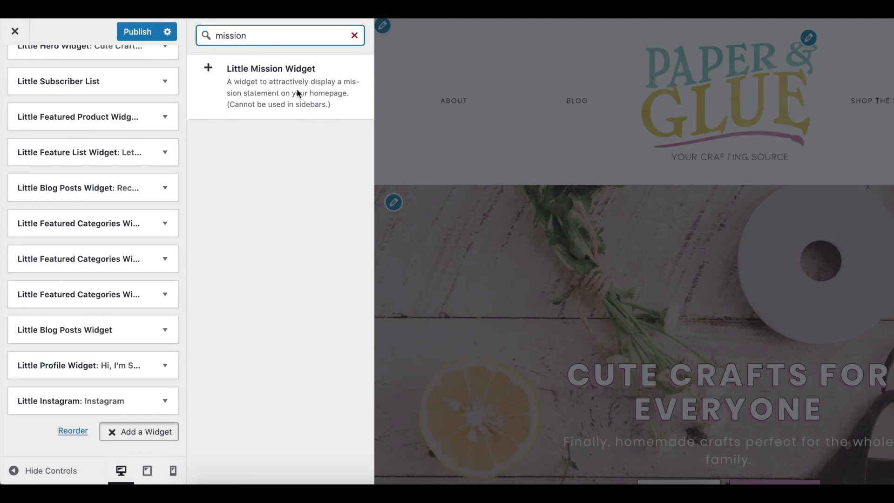
click(297, 89)
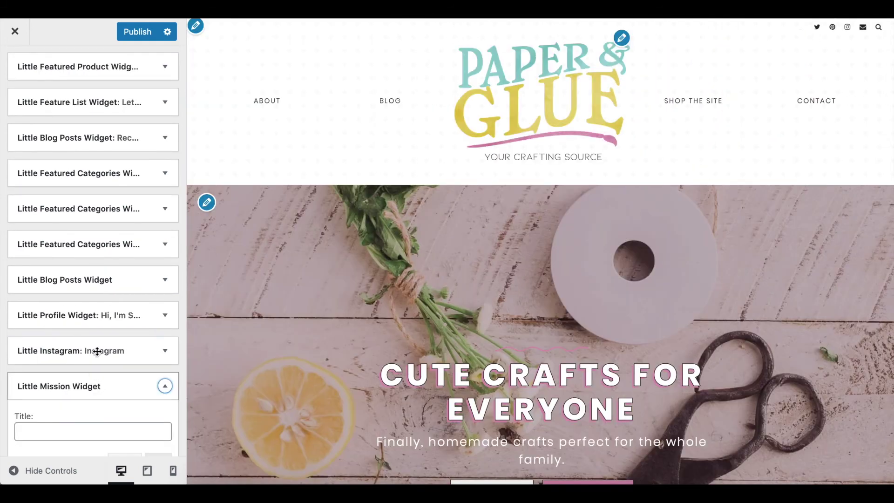
drag(97, 386, 89, 75)
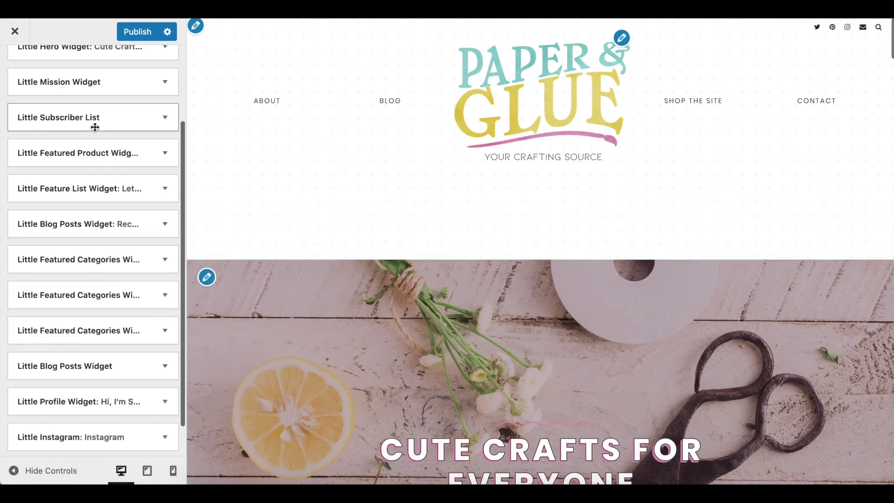
Fill in the mission widget with the title "One-of-a-Kind Crafts for Everyone" and lorem ipsum text, and review its section background options.
click(131, 122)
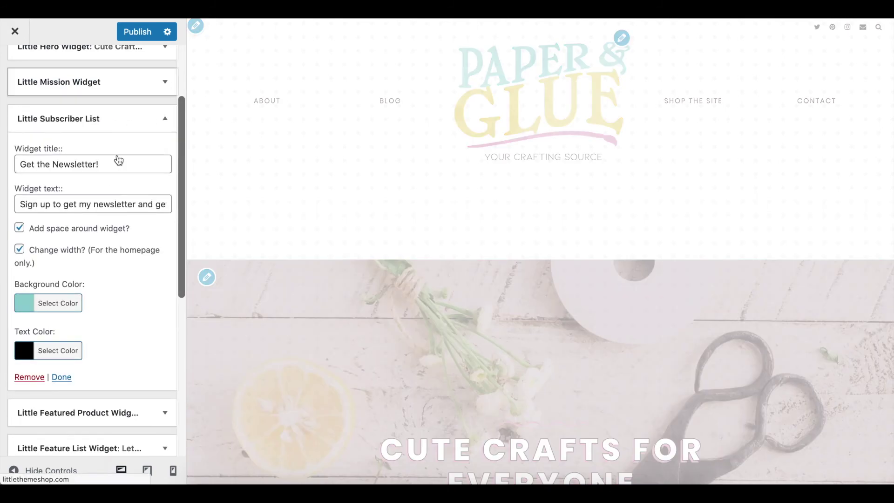
click(165, 86)
click(64, 126)
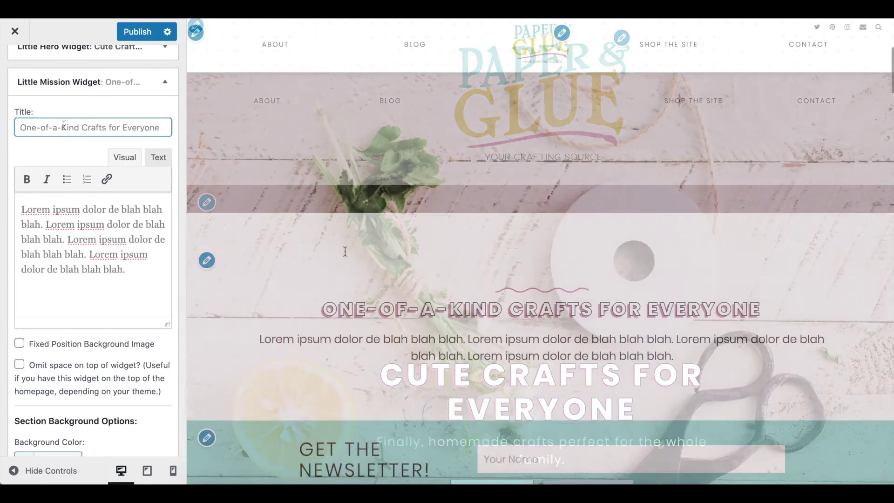
scroll(345, 254, down, 3)
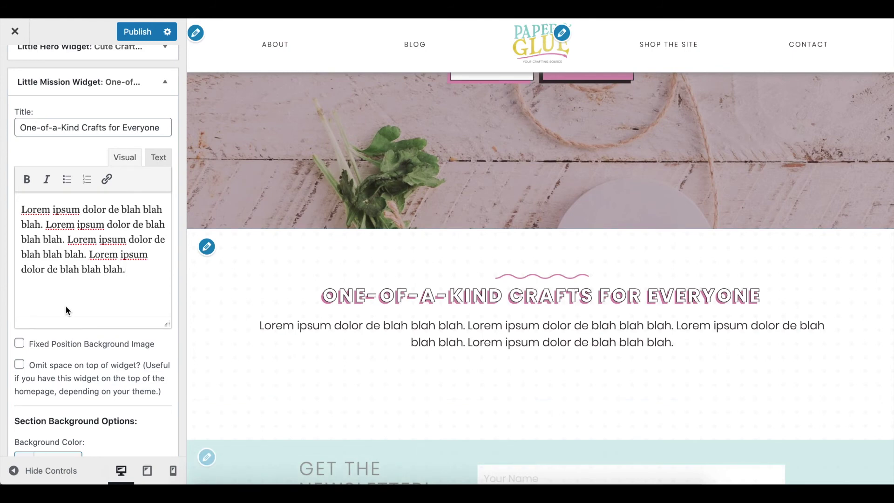
scroll(78, 366, down, 3)
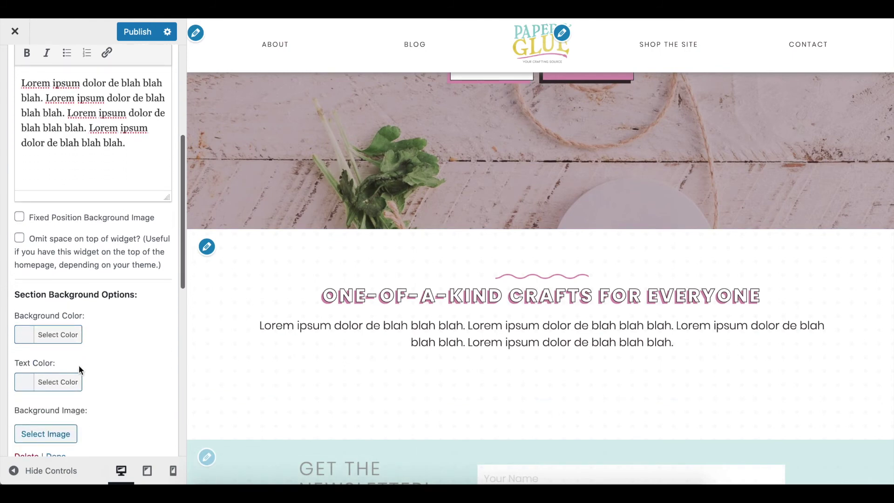
scroll(79, 365, down, 1)
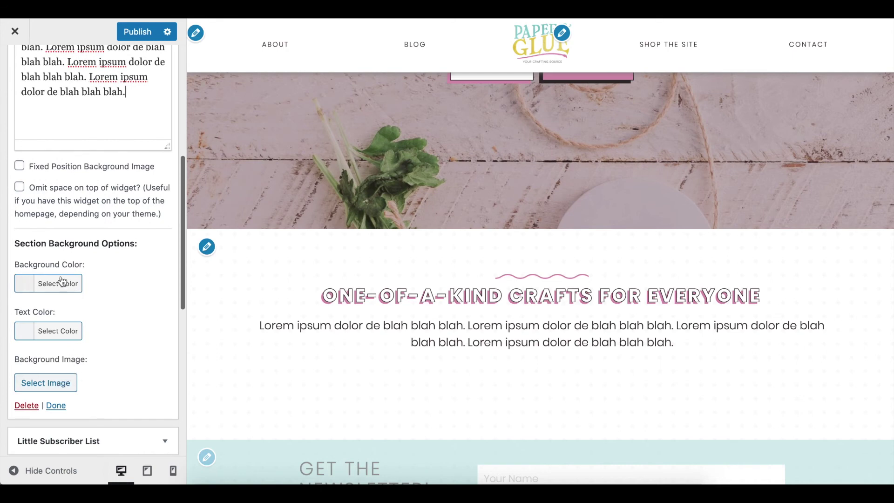
Search the available widgets for "port", add the Little Portfolio Widget to the homepage, and collapse its settings.
click(50, 472)
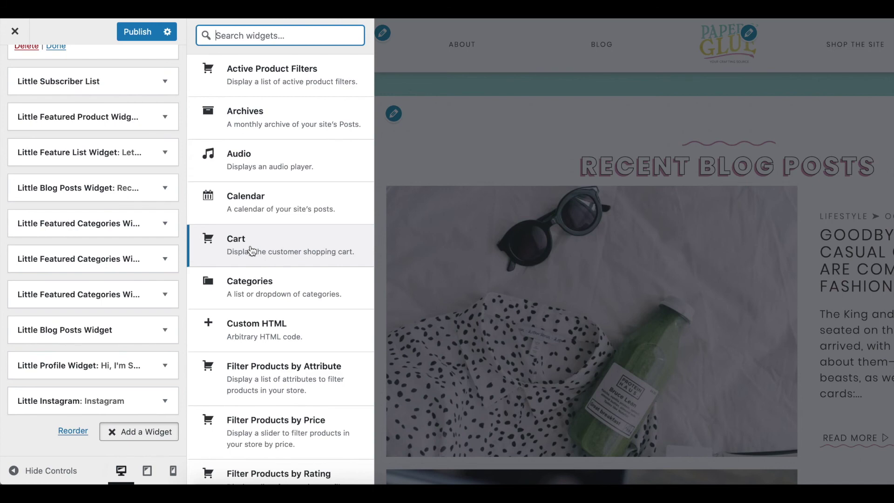
text(port)
click(278, 70)
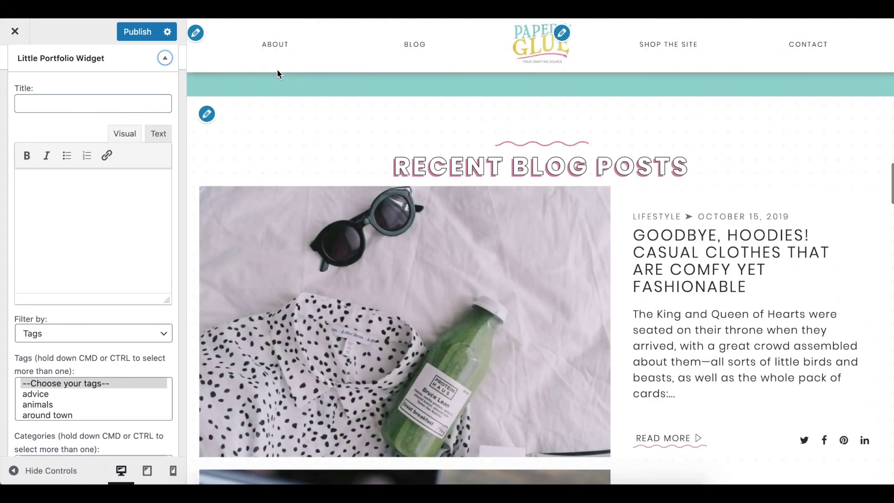
scroll(129, 195, up, 5)
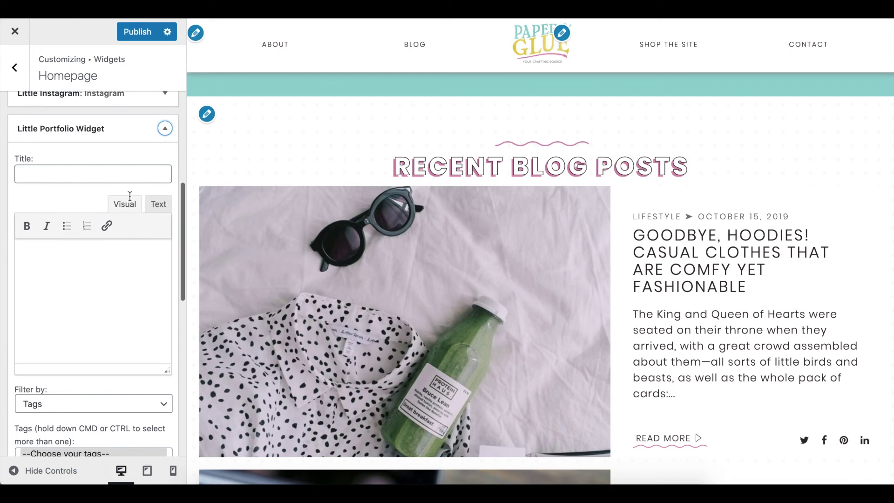
click(166, 195)
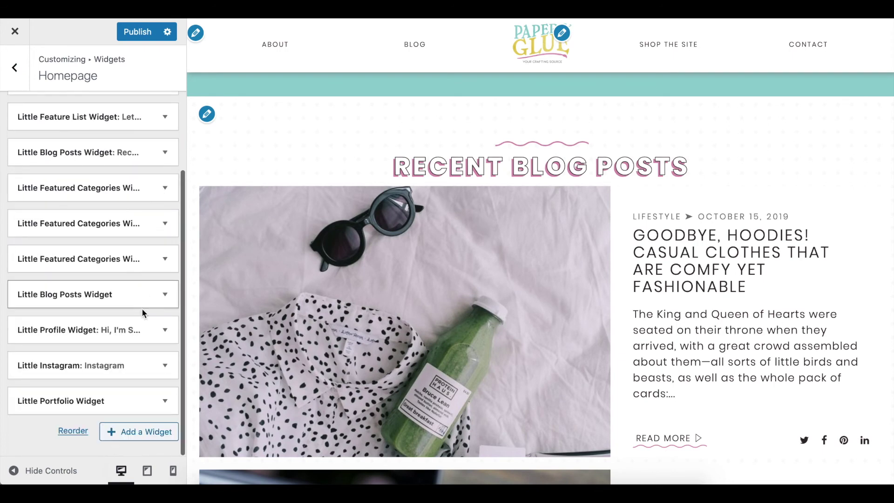
Move the Little Portfolio Widget between the feature list widget and the recent blog posts widget.
scroll(479, 375, up, 2)
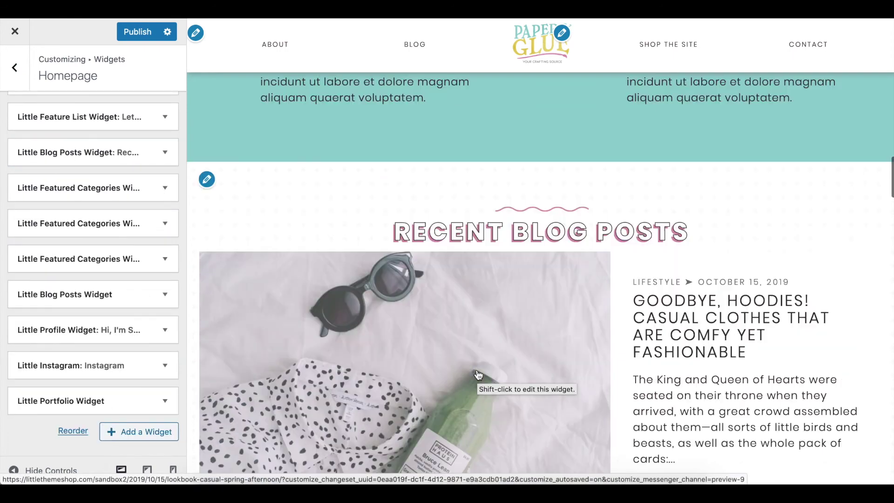
scroll(480, 344, up, 5)
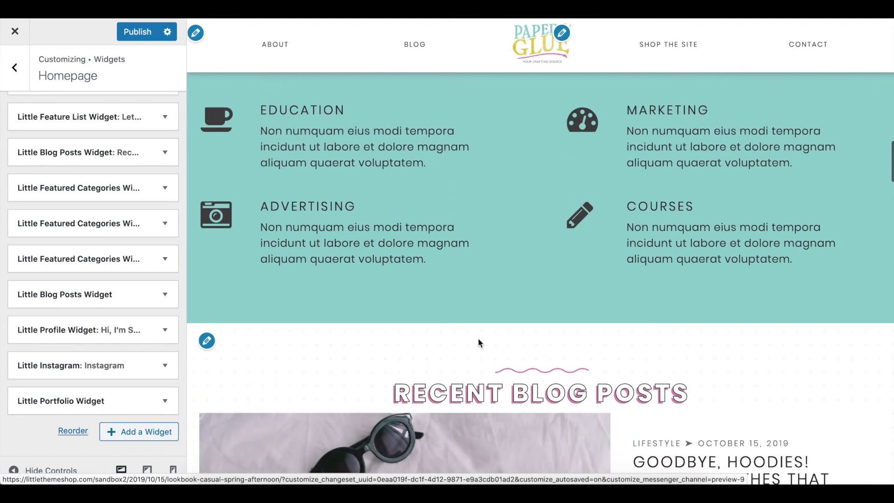
scroll(480, 343, up, 1)
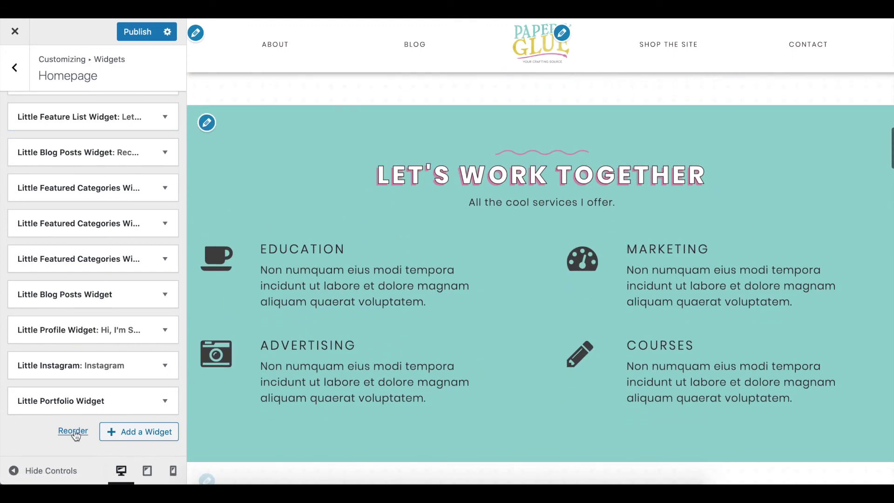
drag(72, 403, 70, 191)
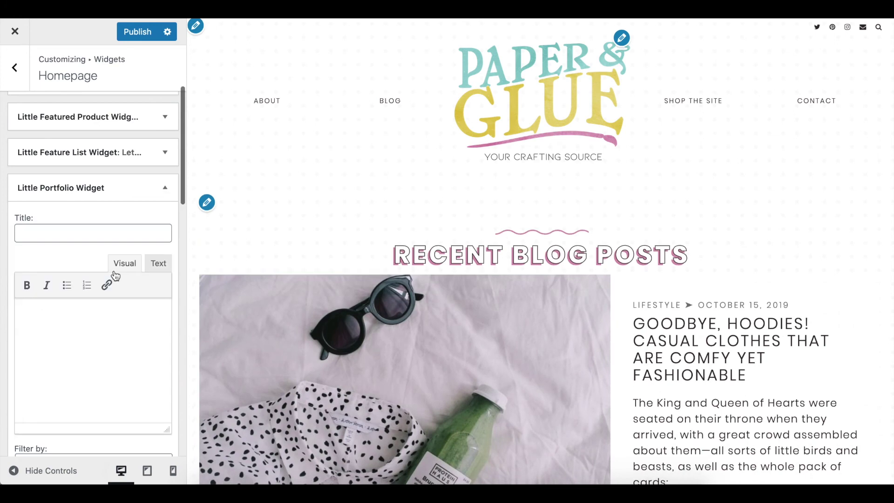
Set the portfolio widget's title to "Recent Work".
click(88, 231)
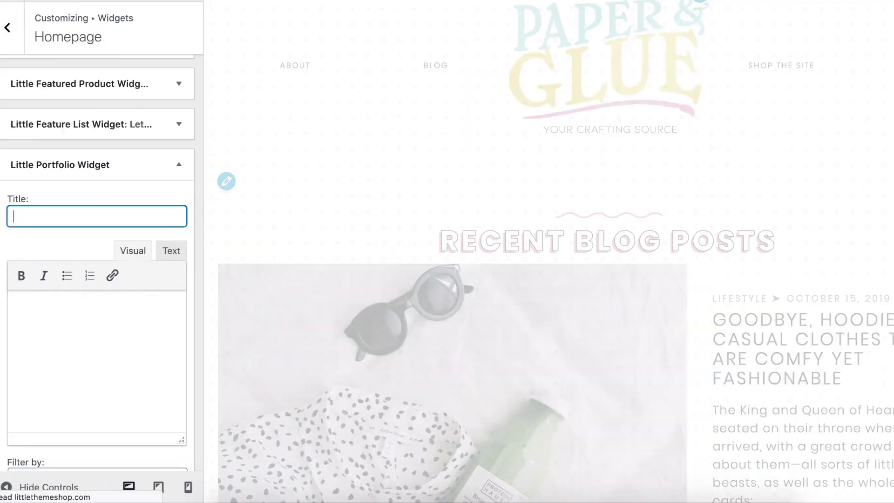
text(Recent )
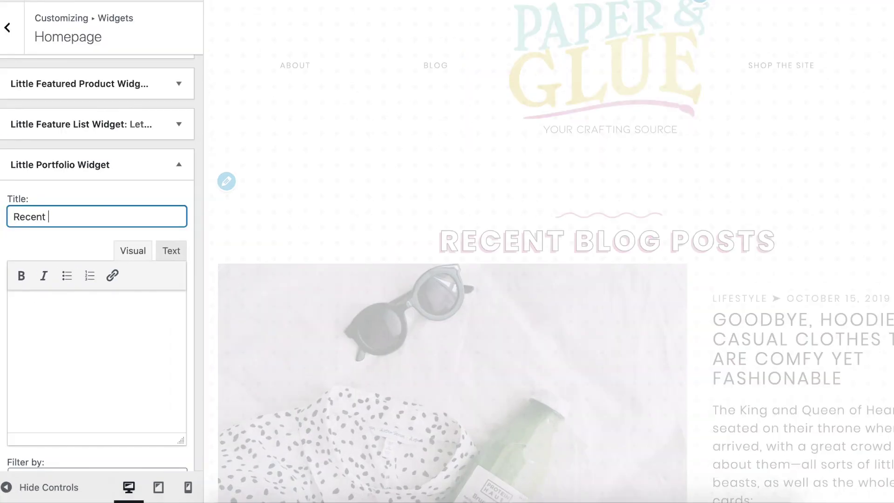
text(Work)
scroll(129, 351, down, 5)
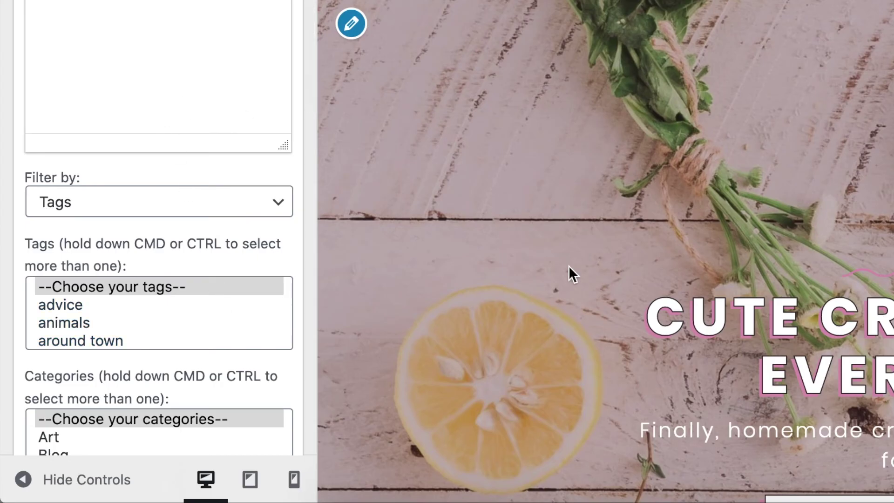
Select the Portfolio category in the portfolio widget, look through its tag options, and publish the homepage changes.
scroll(569, 266, down, 10)
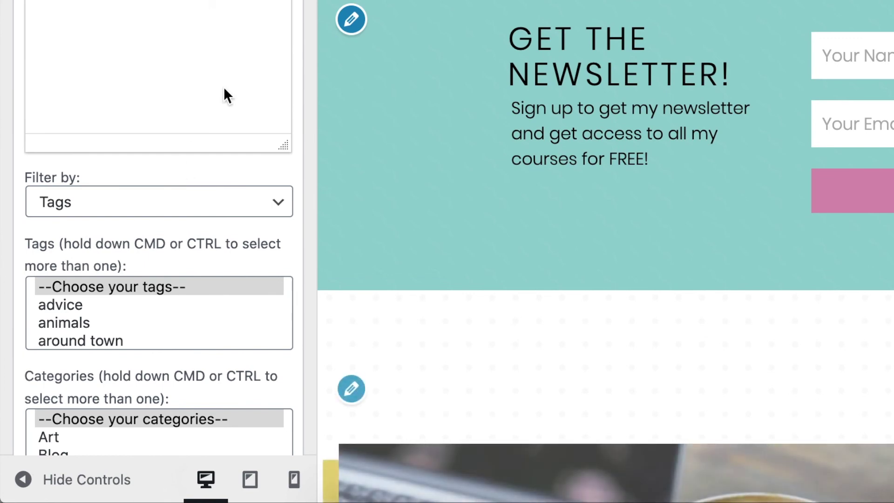
scroll(224, 88, down, 3)
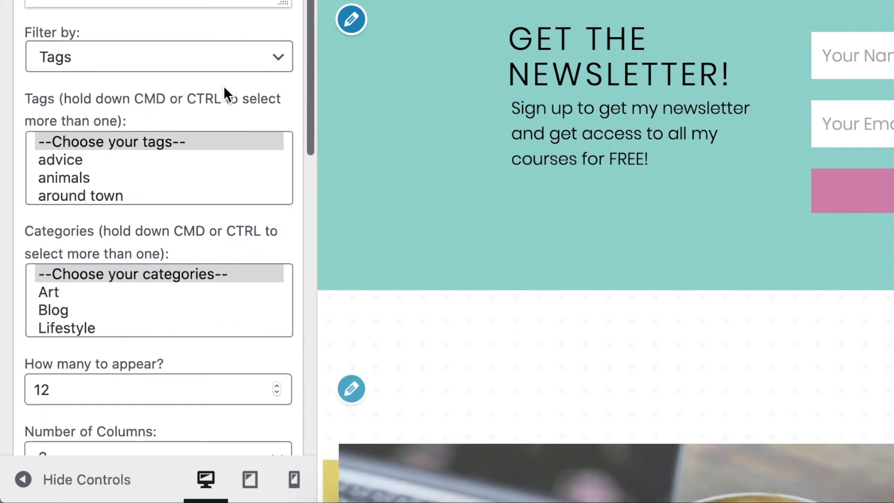
click(271, 57)
click(258, 57)
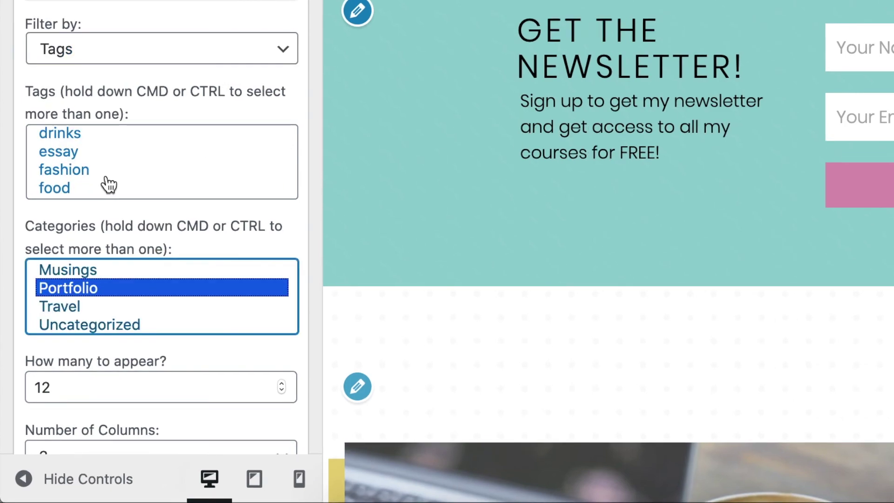
scroll(108, 185, down, 2)
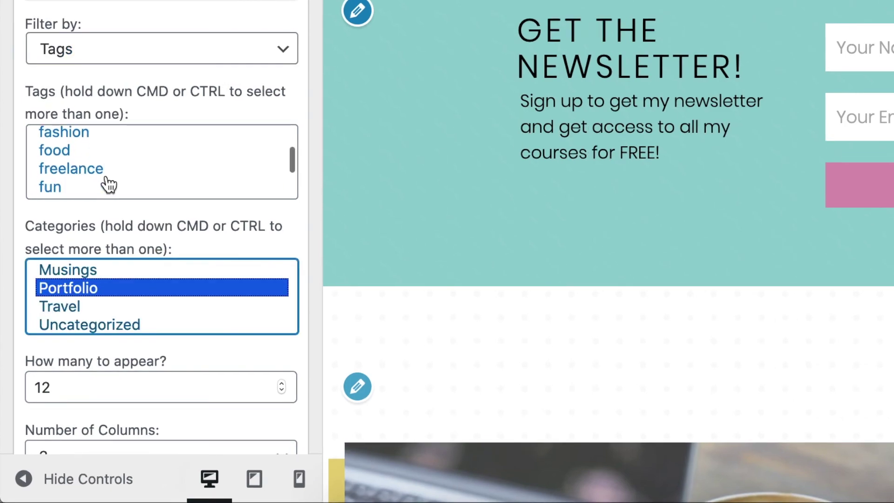
scroll(664, 189, down, 10)
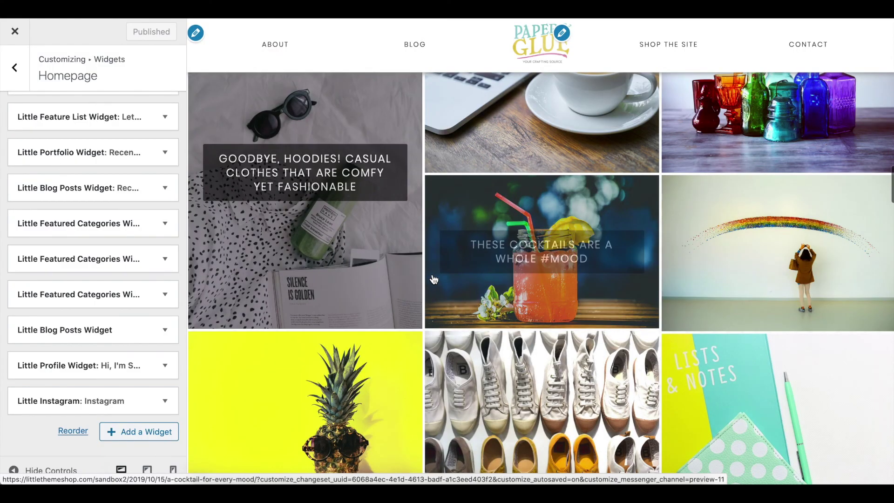
Preview the homepage without the customizer controls and try the Recent Work portfolio's Coffee, Creative, Creativity and Cute filters.
scroll(433, 280, up, 5)
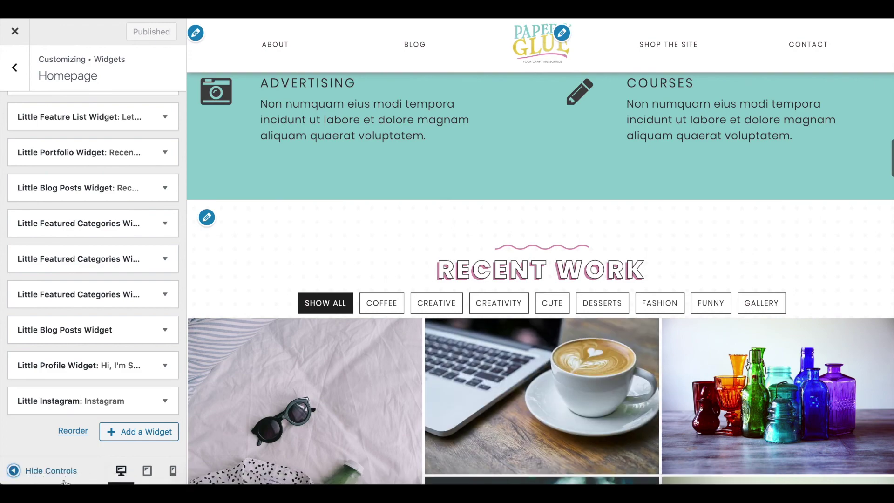
click(51, 471)
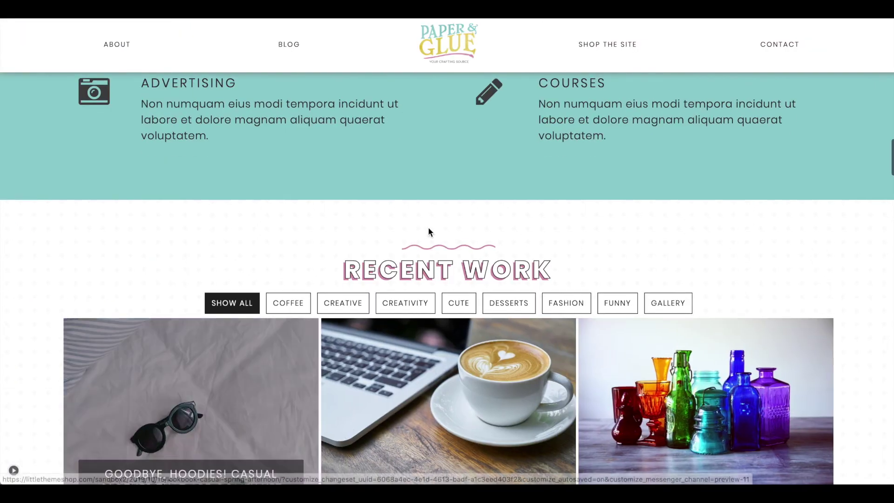
scroll(689, 217, down, 3)
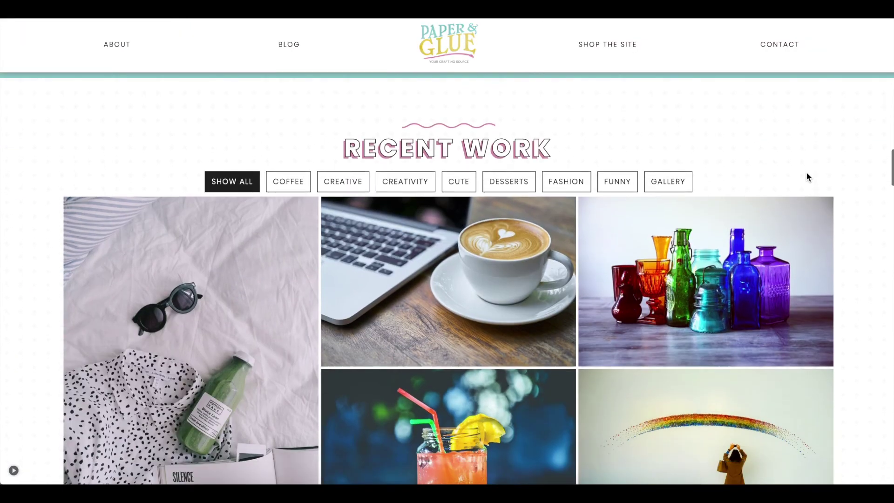
click(294, 178)
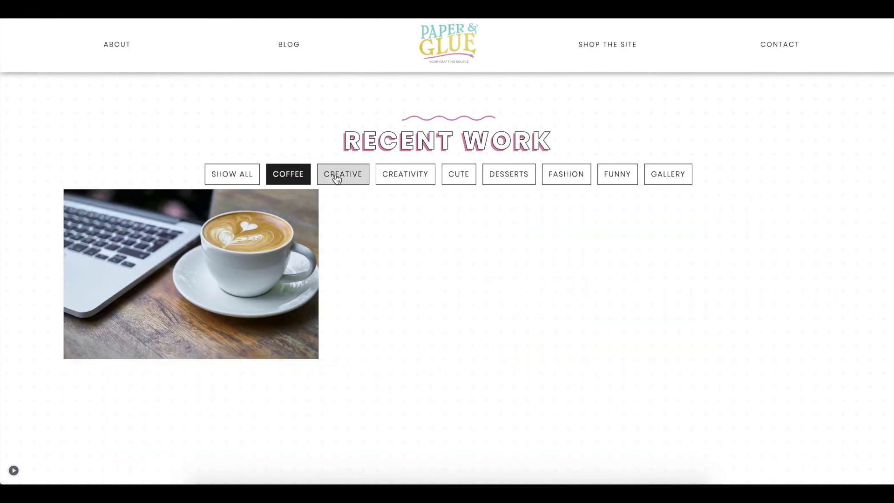
click(336, 178)
click(410, 181)
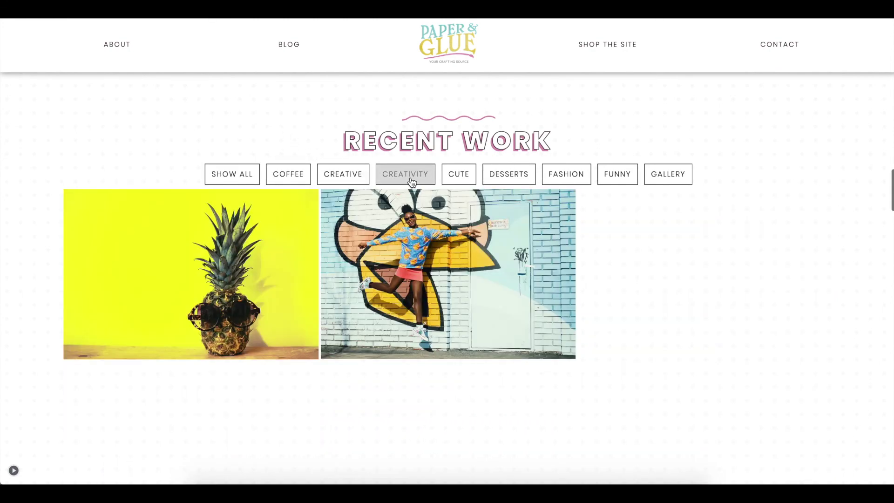
click(462, 178)
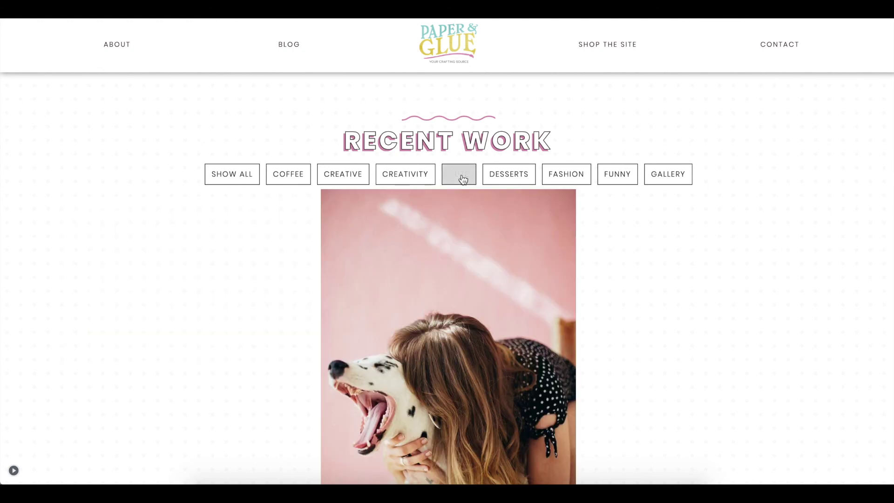
scroll(97, 410, down, 10)
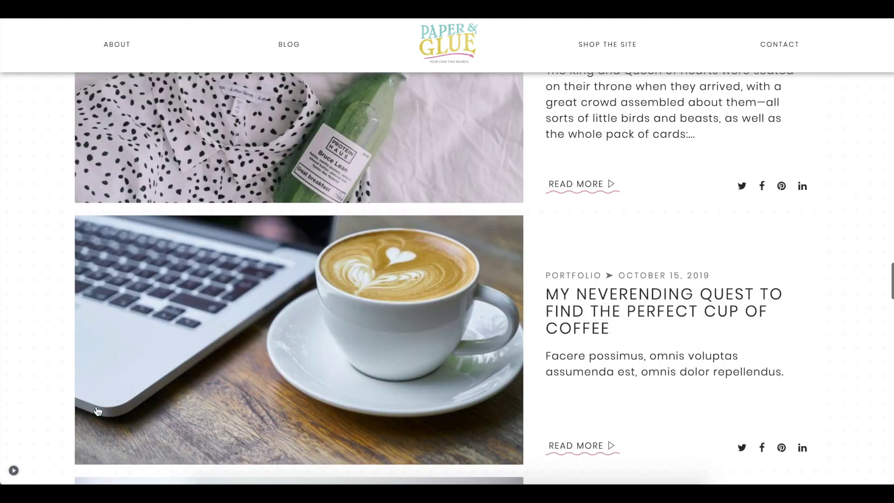
Exit the customizer and review the live homepage from the hero down to the "Let's Work Together" services section.
click(13, 470)
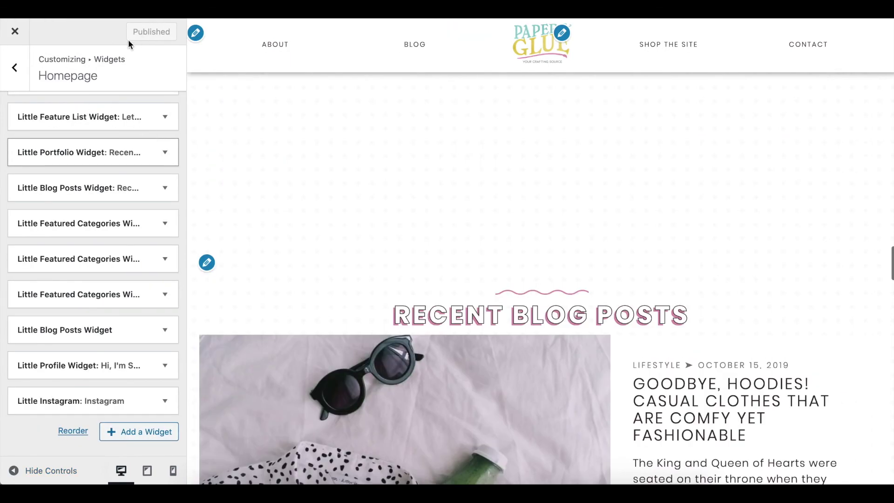
click(17, 31)
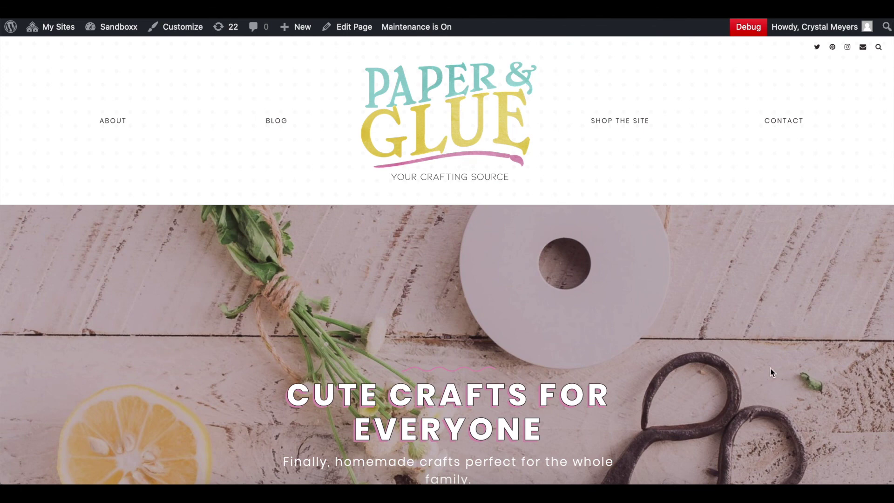
scroll(770, 367, down, 5)
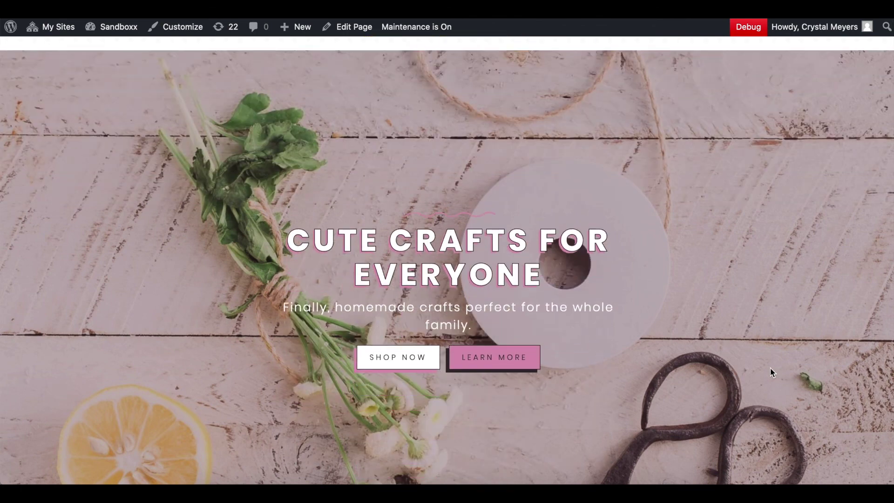
scroll(770, 362, down, 10)
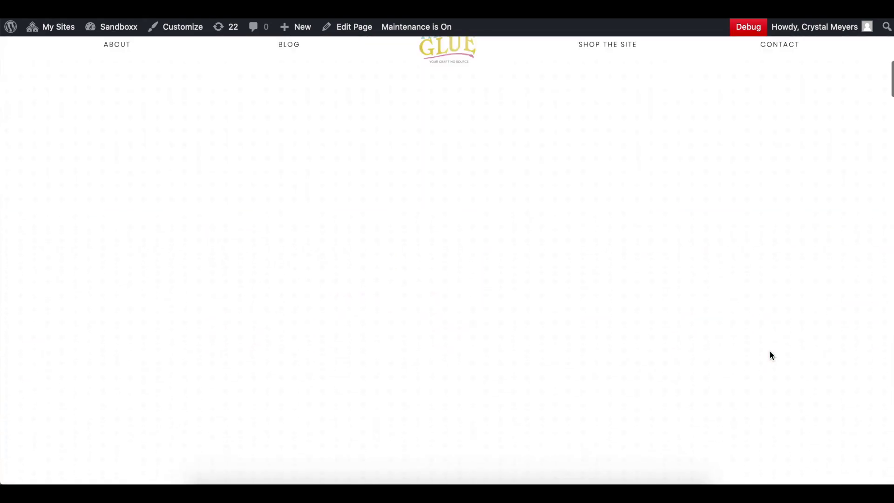
scroll(789, 387, up, 3)
scroll(742, 346, down, 5)
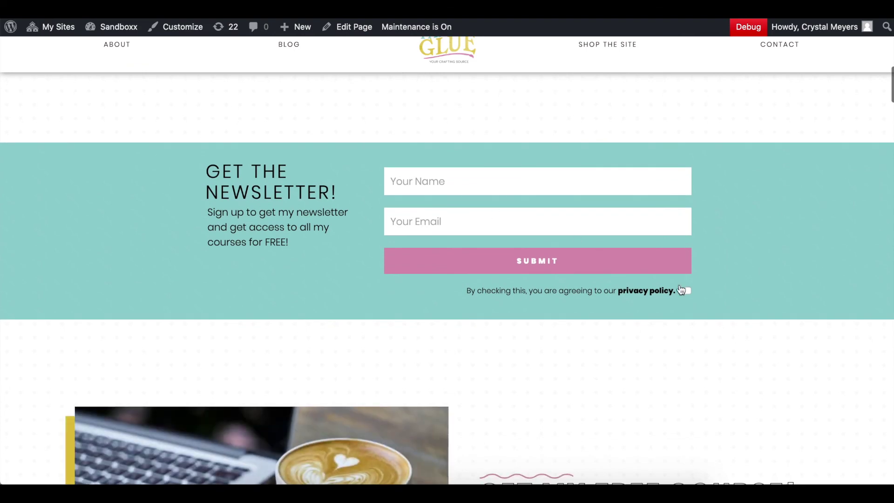
scroll(749, 365, down, 7)
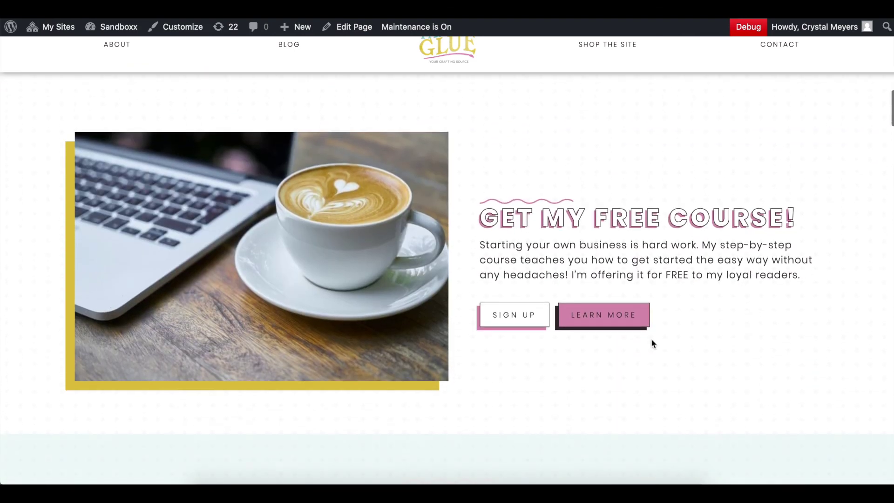
scroll(745, 363, down, 9)
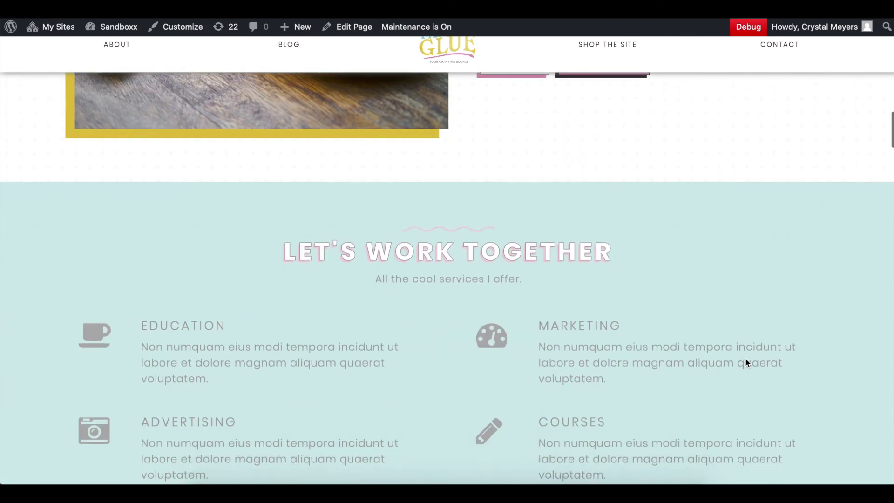
scroll(686, 345, up, 1)
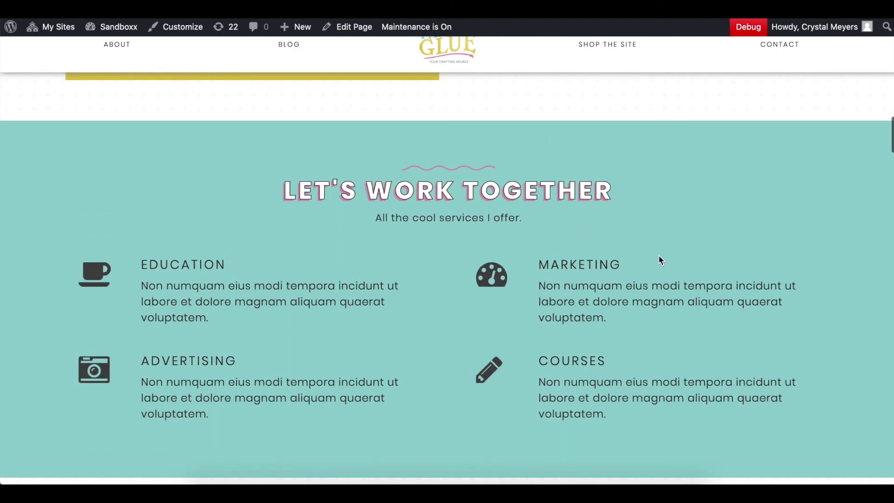
scroll(706, 330, down, 6)
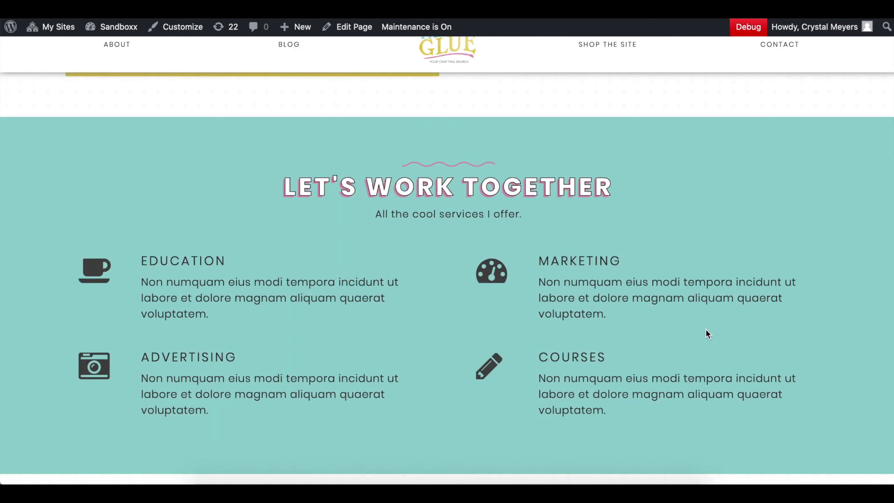
Review the live homepage's portfolio, recent blog posts, featured categories, profile, Instagram feed and footer.
scroll(706, 324, down, 5)
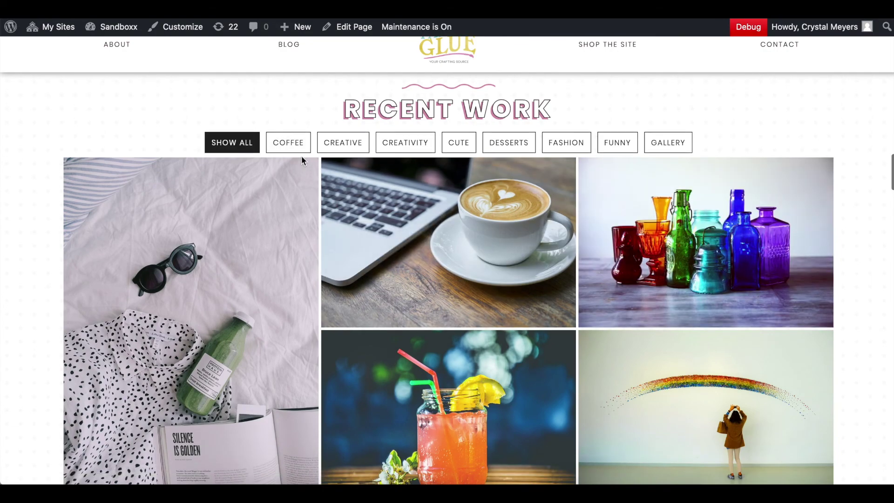
scroll(632, 340, down, 12)
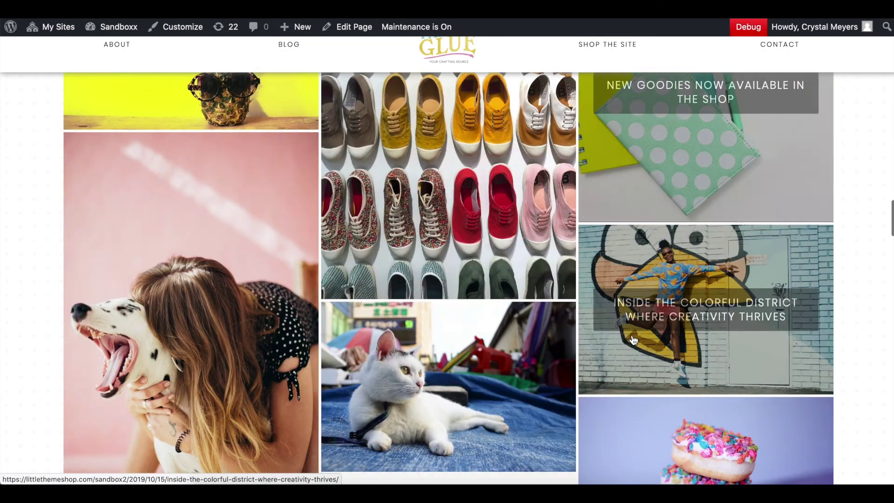
scroll(633, 340, down, 8)
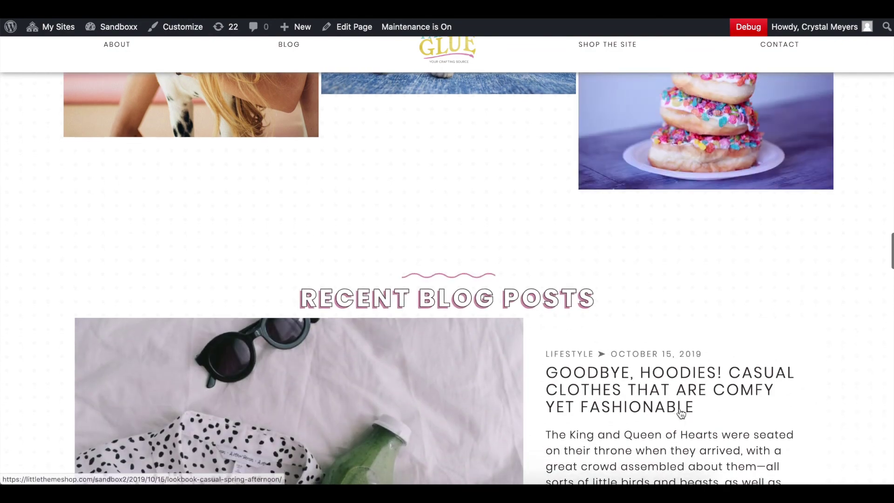
scroll(680, 405, down, 14)
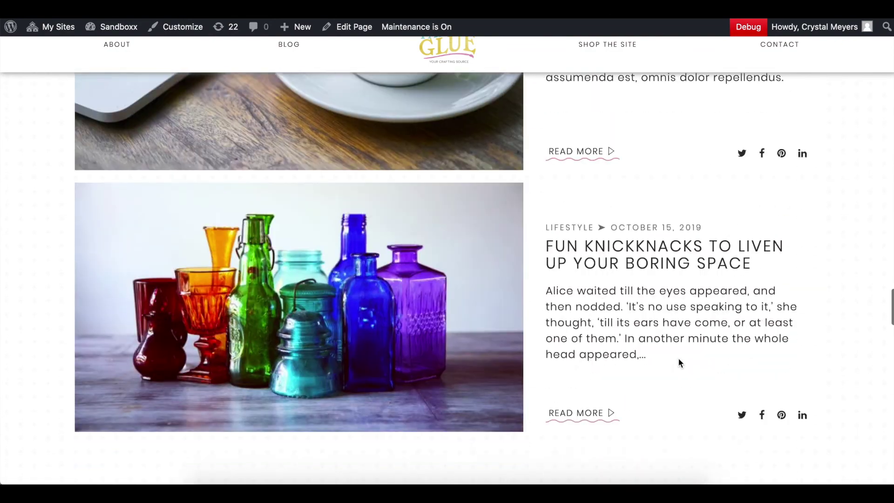
scroll(679, 363, down, 6)
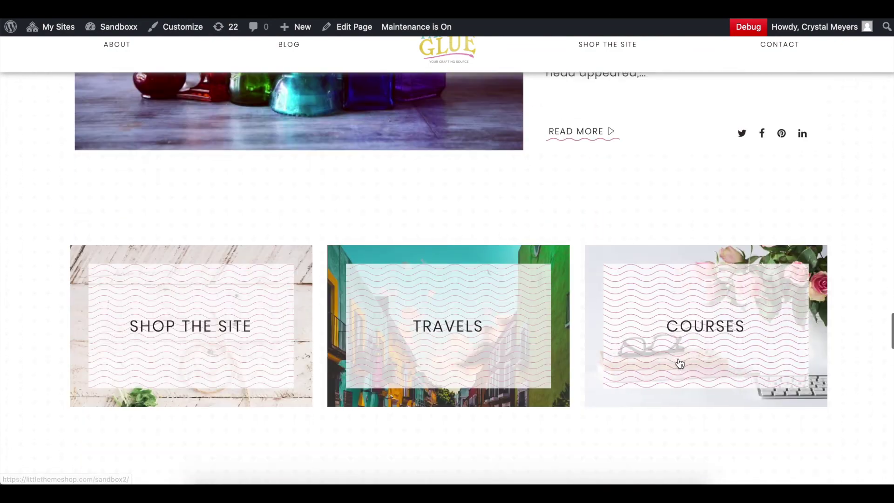
scroll(515, 409, down, 7)
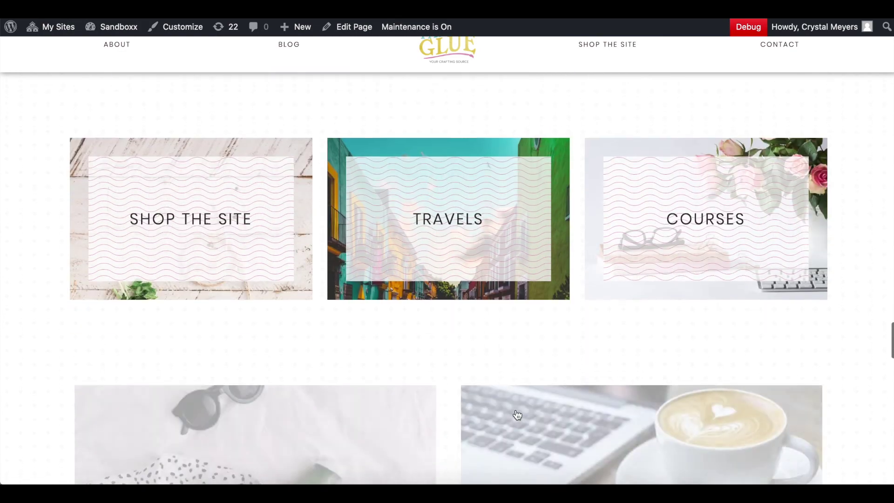
scroll(516, 410, down, 3)
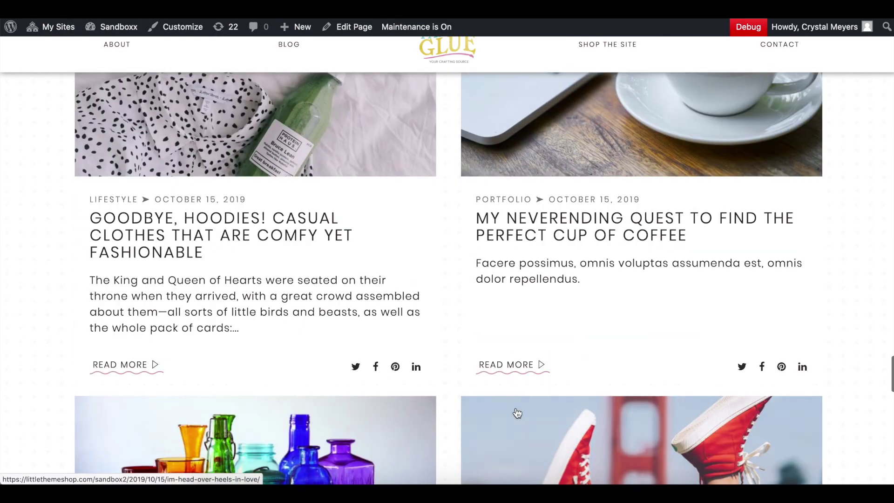
scroll(639, 354, down, 11)
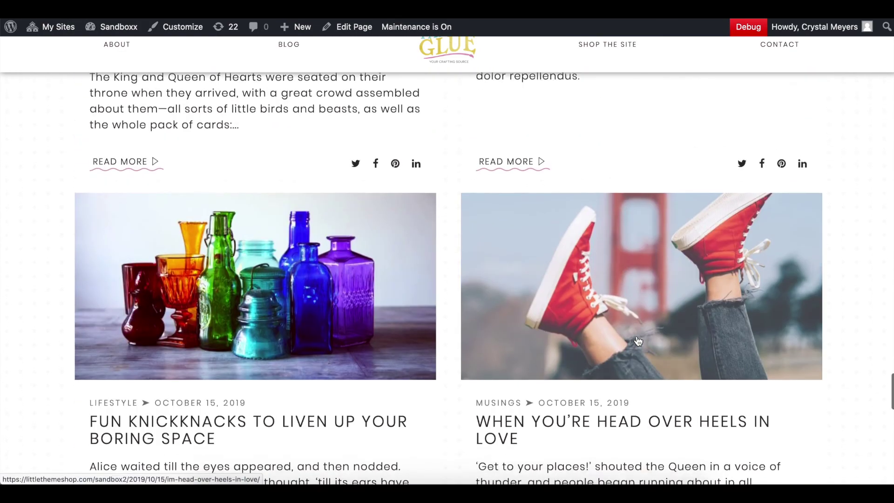
scroll(636, 292, down, 5)
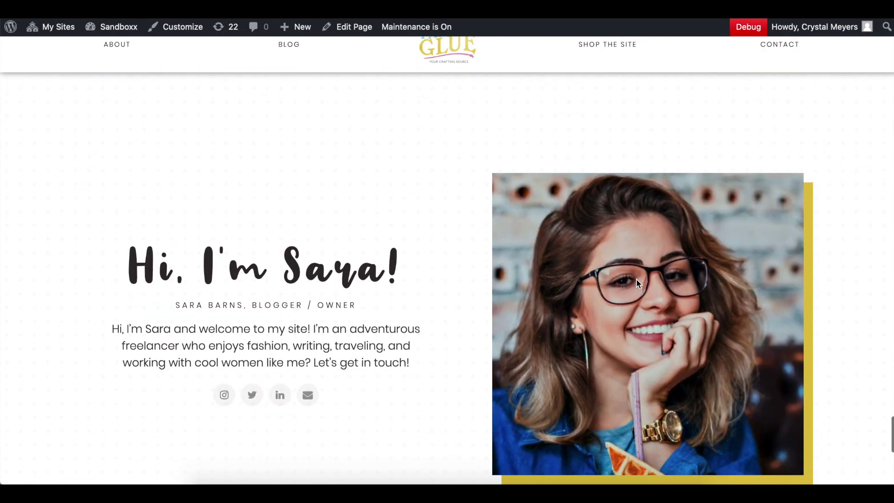
scroll(621, 312, down, 7)
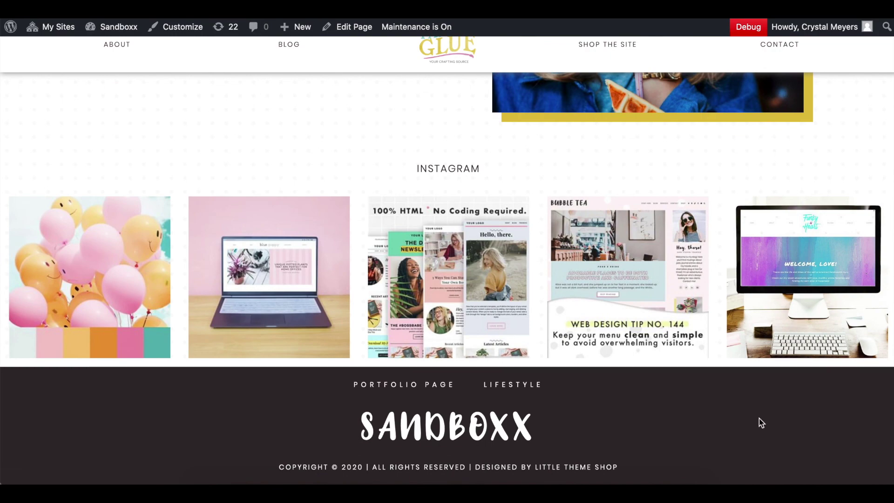
Examine the bottom of the live homepage again, comparing the second blog posts grid, profile section and Instagram feed.
scroll(759, 418, up, 10)
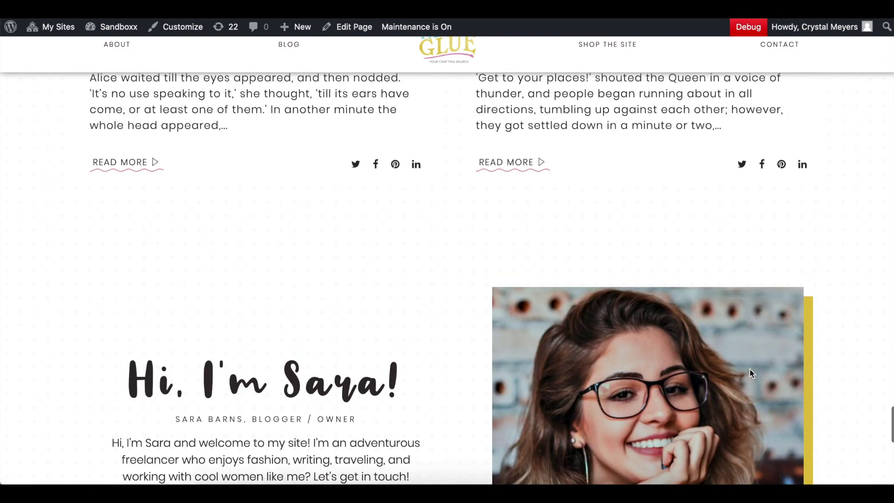
scroll(750, 372, up, 6)
scroll(750, 372, down, 10)
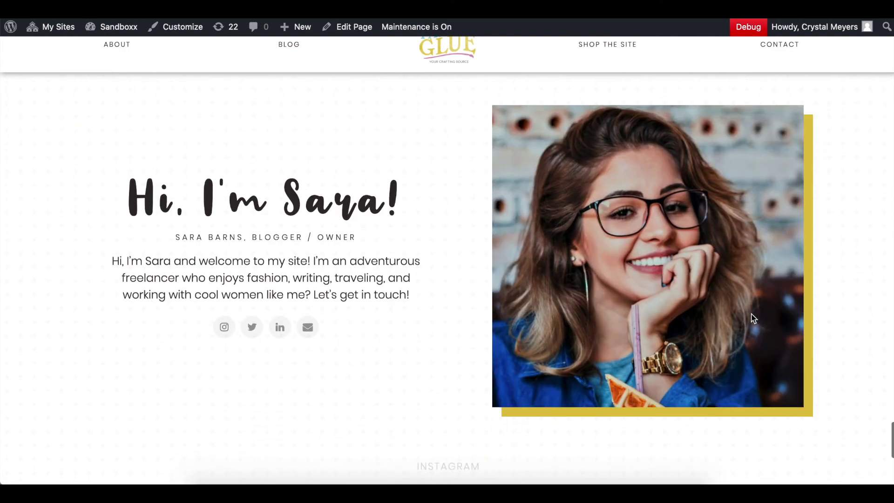
scroll(753, 319, down, 6)
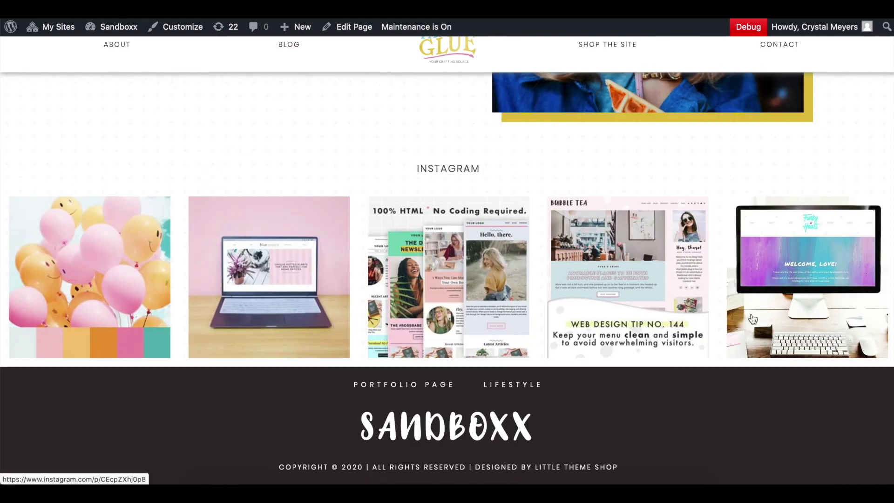
scroll(753, 319, up, 8)
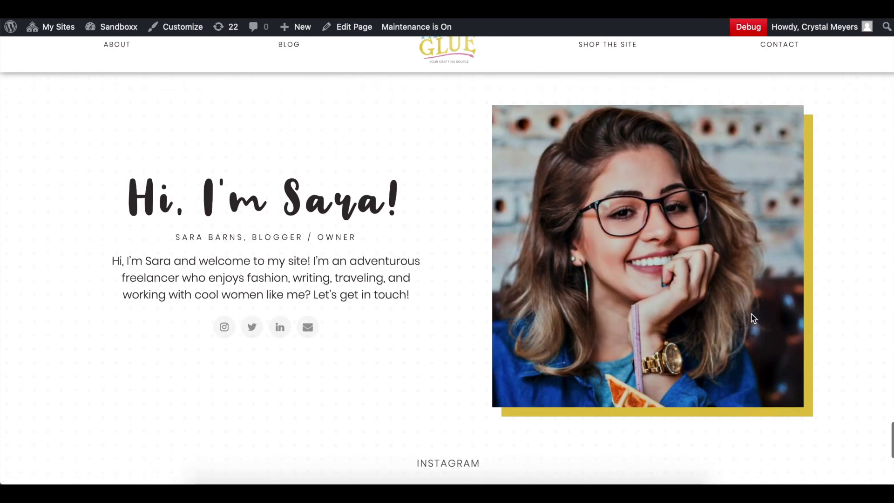
scroll(753, 319, up, 6)
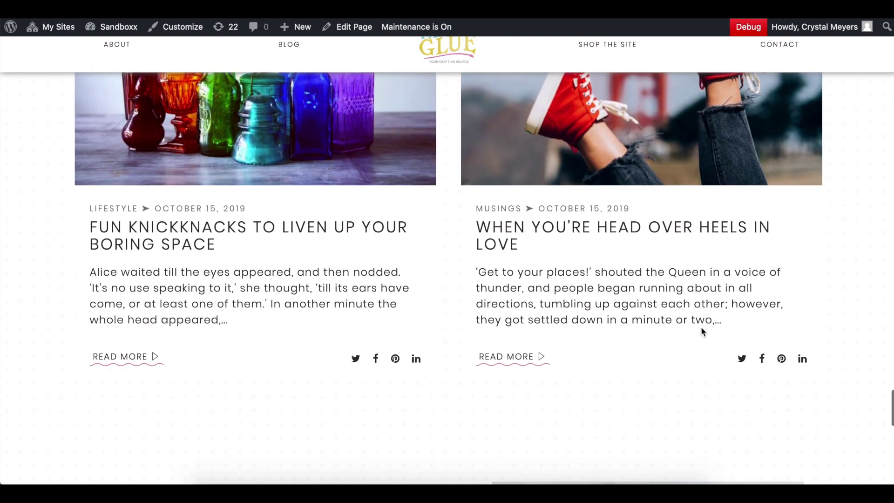
scroll(577, 349, down, 8)
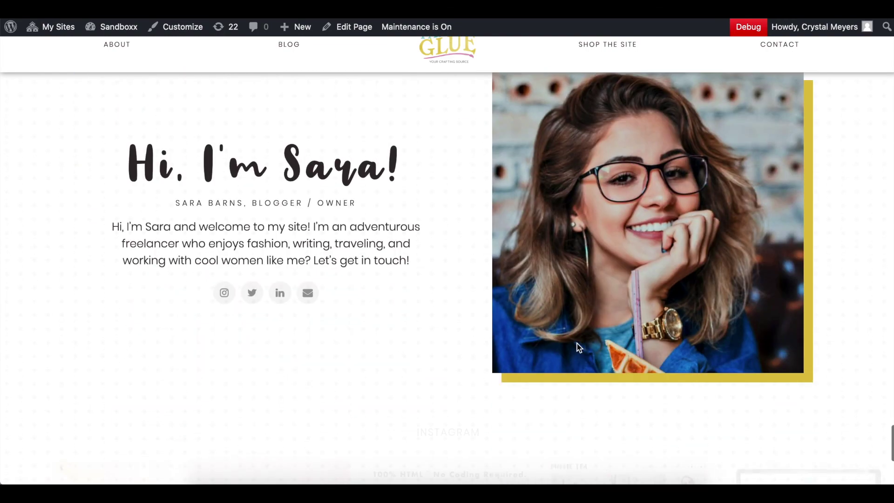
scroll(577, 344, down, 6)
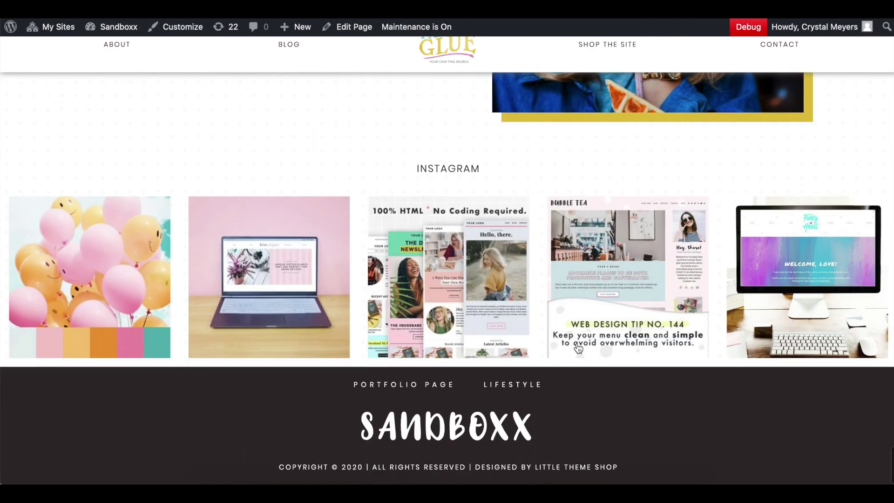
Look back over the live homepage from the footer up to the newsletter and mission sections.
scroll(577, 346, up, 6)
scroll(577, 348, up, 8)
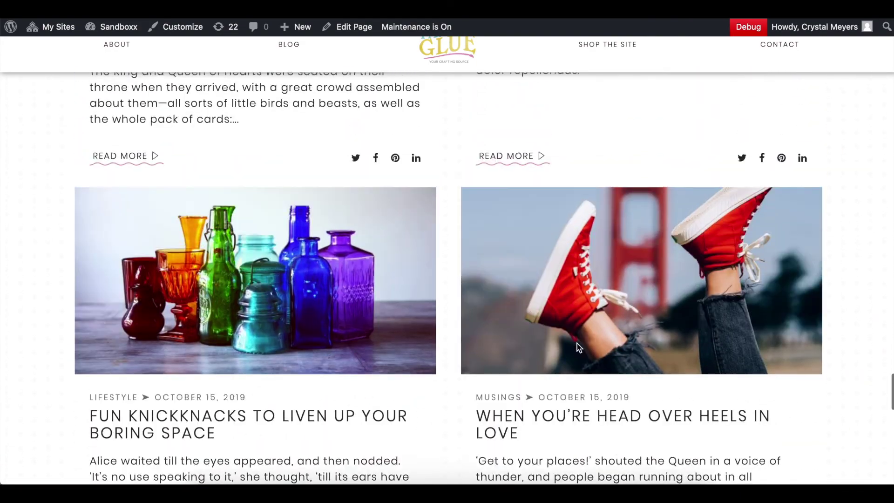
scroll(577, 347, up, 10)
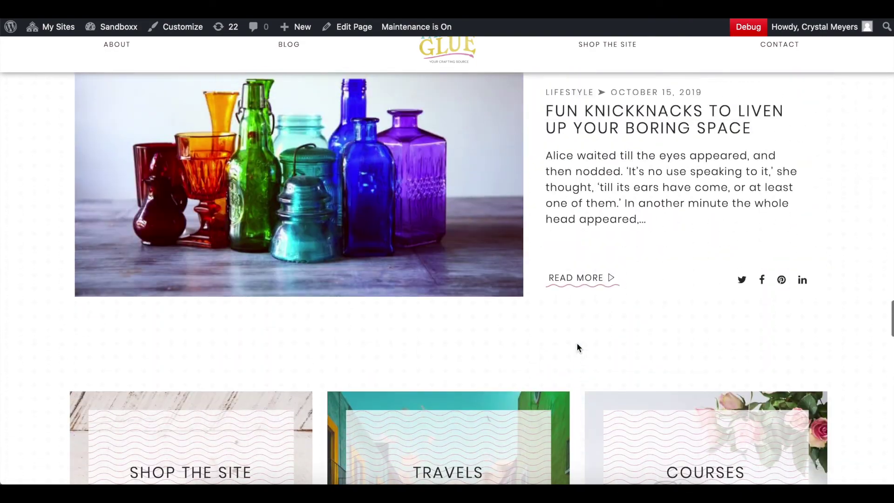
scroll(577, 345, up, 10)
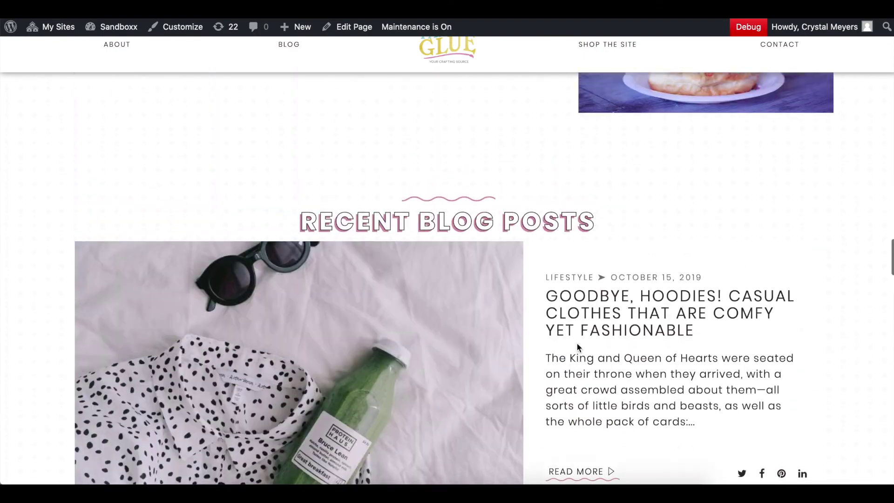
scroll(577, 347, up, 10)
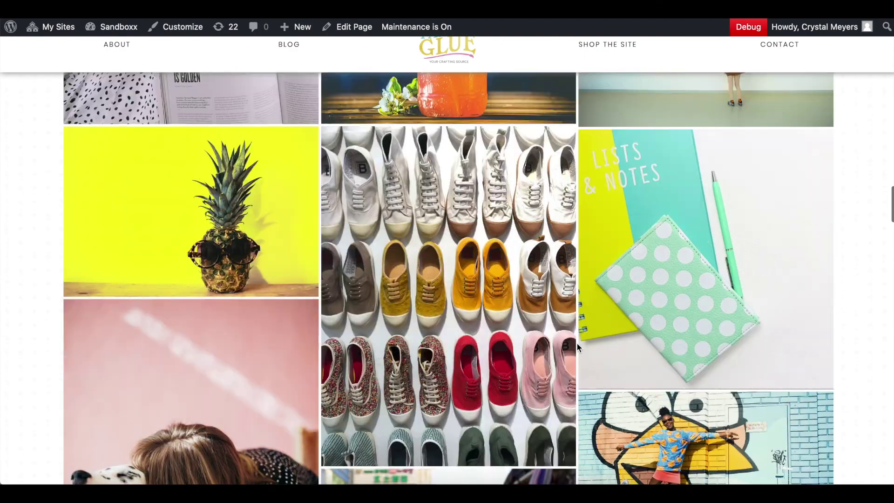
scroll(577, 343, up, 10)
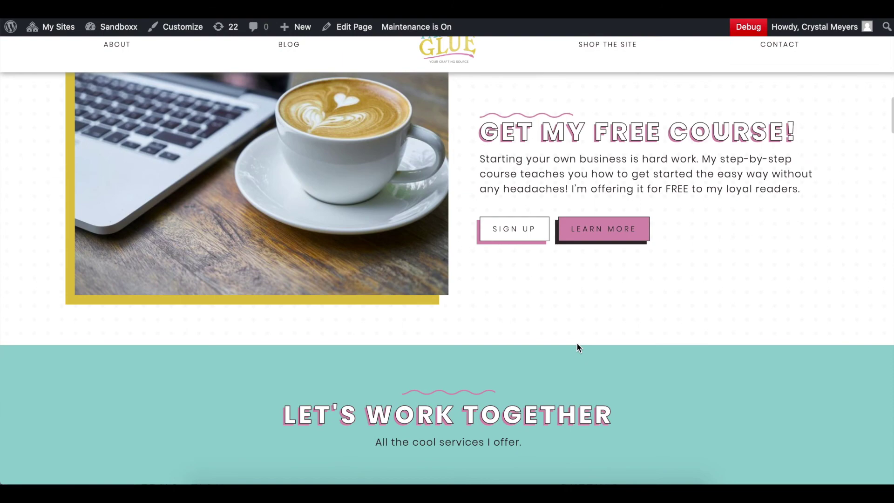
scroll(643, 319, up, 10)
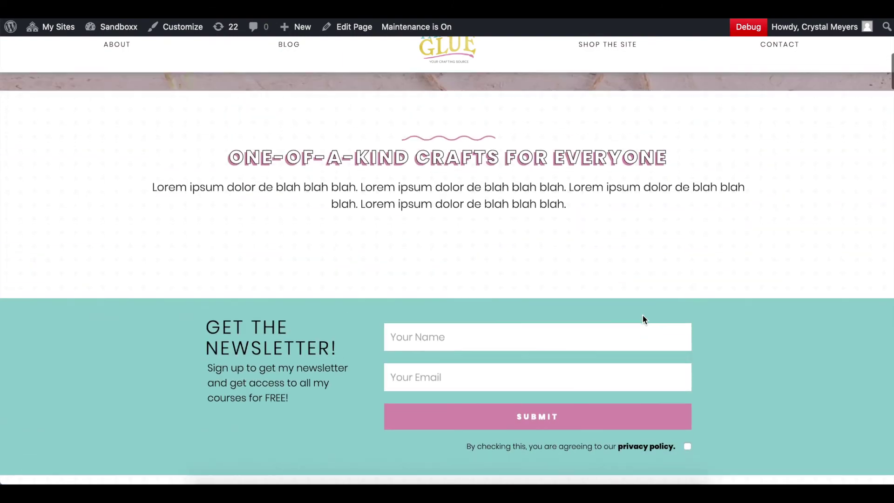